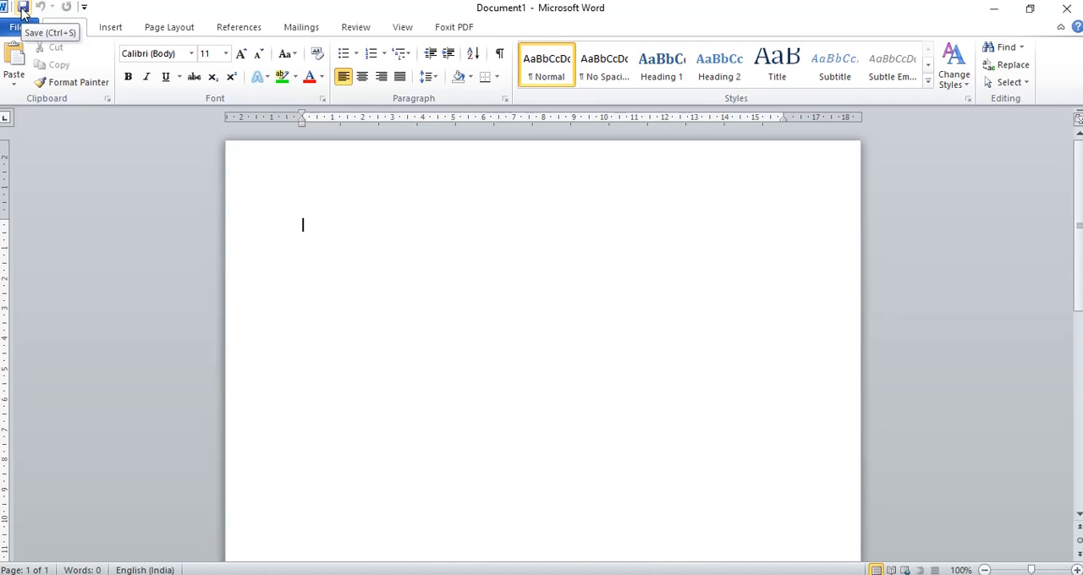
Save the new blank document to the Desktop as a Word Document named vsgrasp
left_click(23, 8)
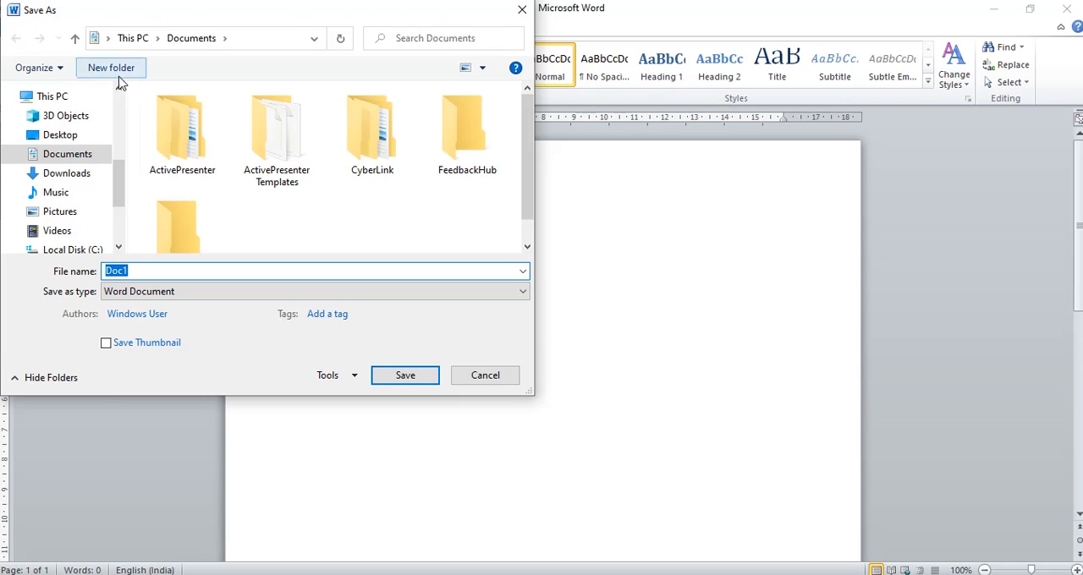
left_click_drag(116, 198, 121, 117)
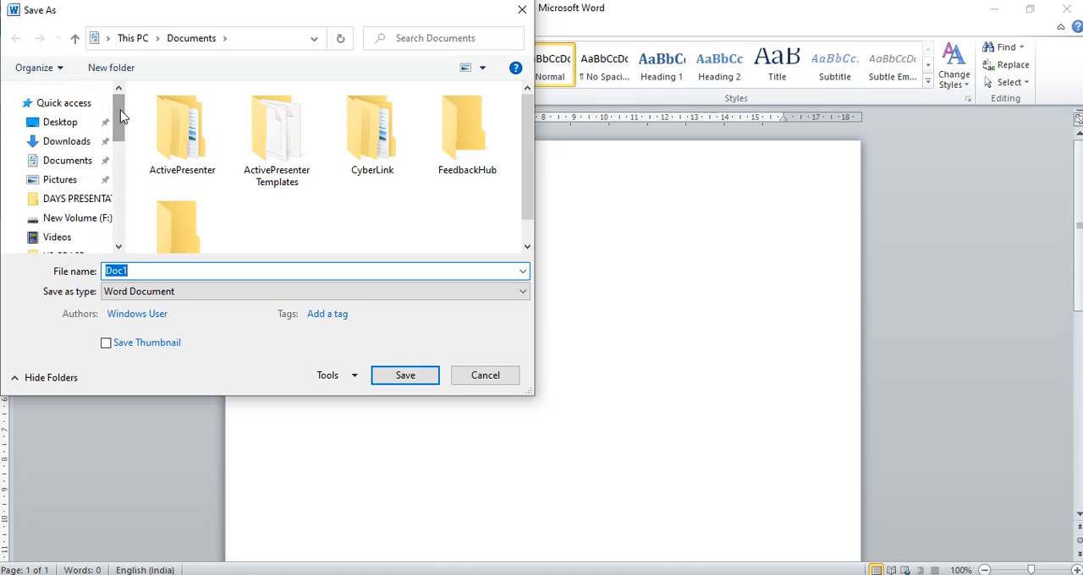
left_click(56, 123)
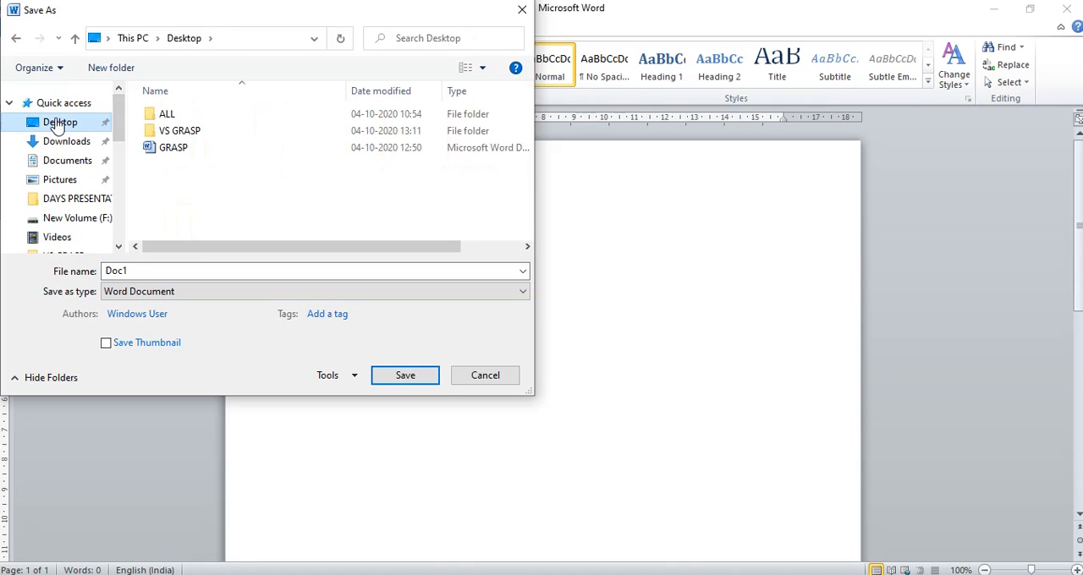
left_click(161, 269)
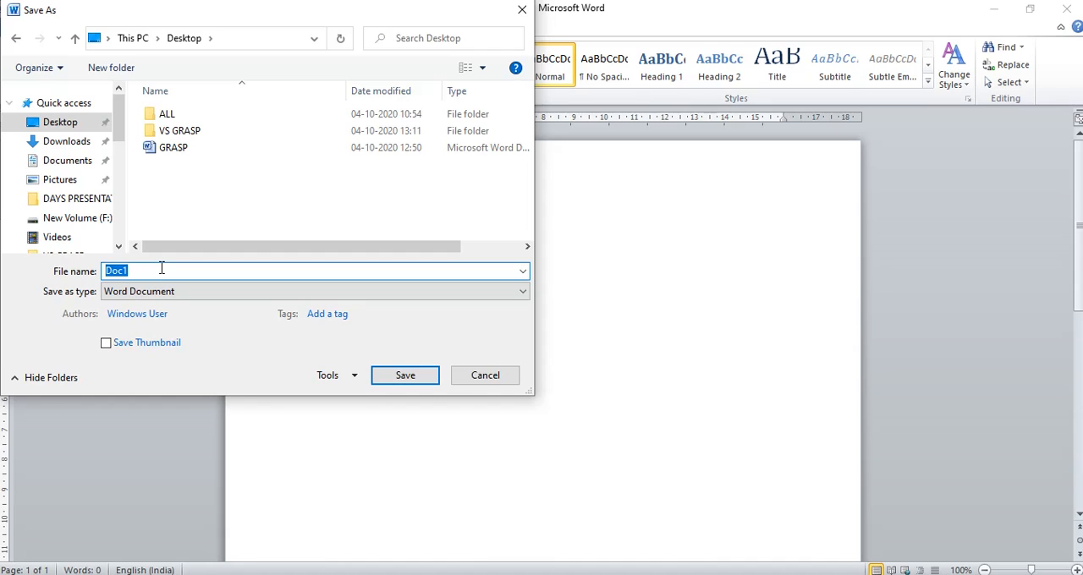
type("vsgrasp")
left_click(397, 385)
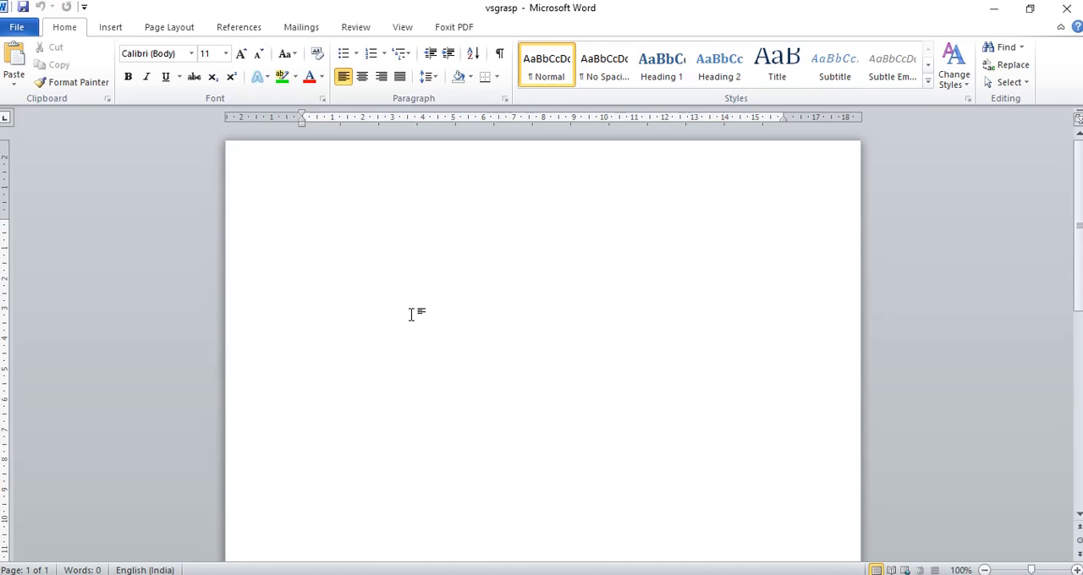
Write the greeting "Hi every one," at the start of the document and begin a new line below it
type("Hi ev")
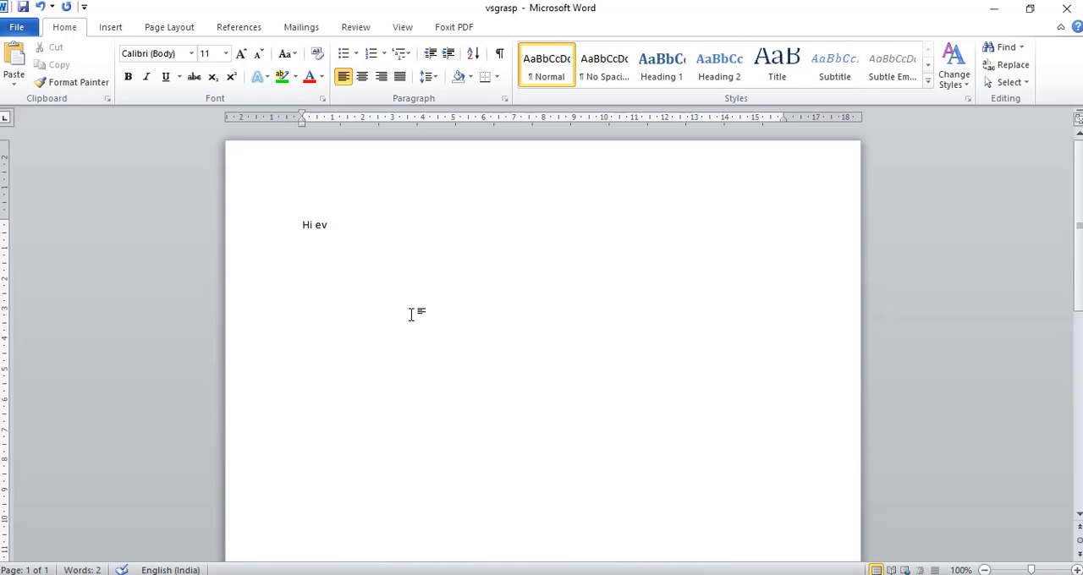
type("ery one,")
Open the existing GRASP document from the Desktop
left_click(19, 28)
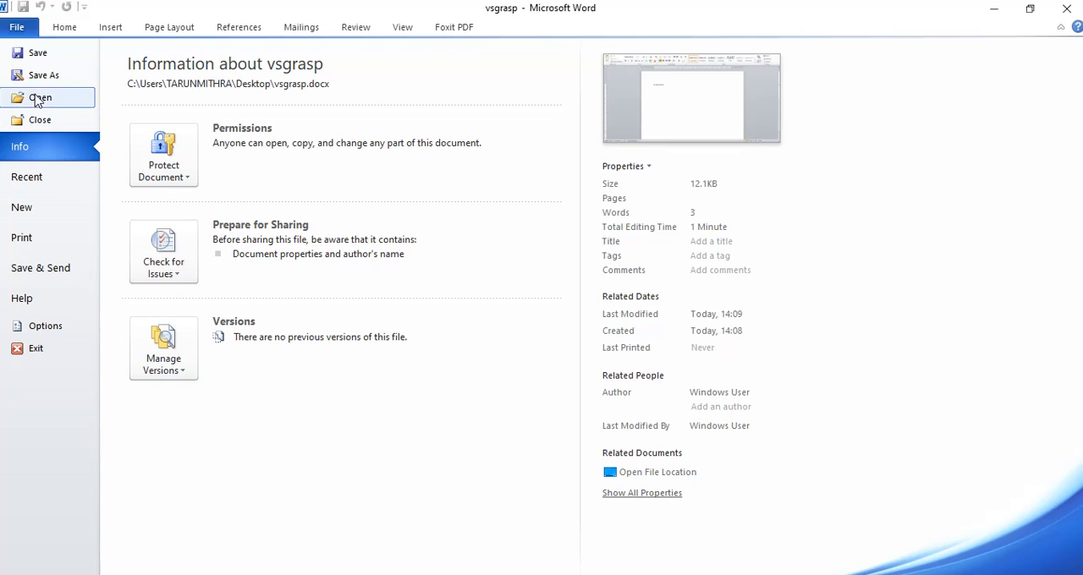
key("Escape")
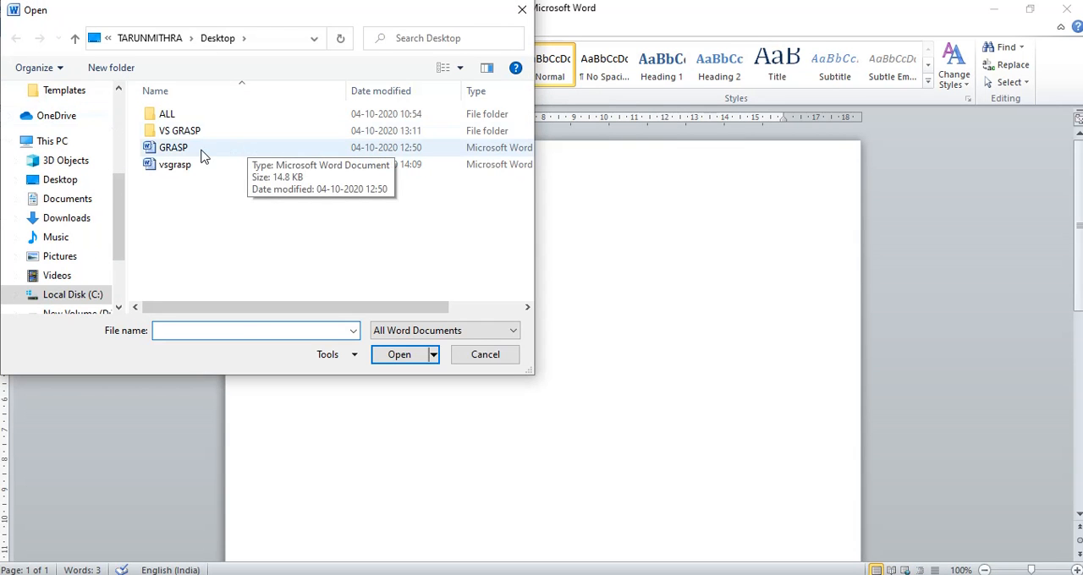
left_click(202, 155)
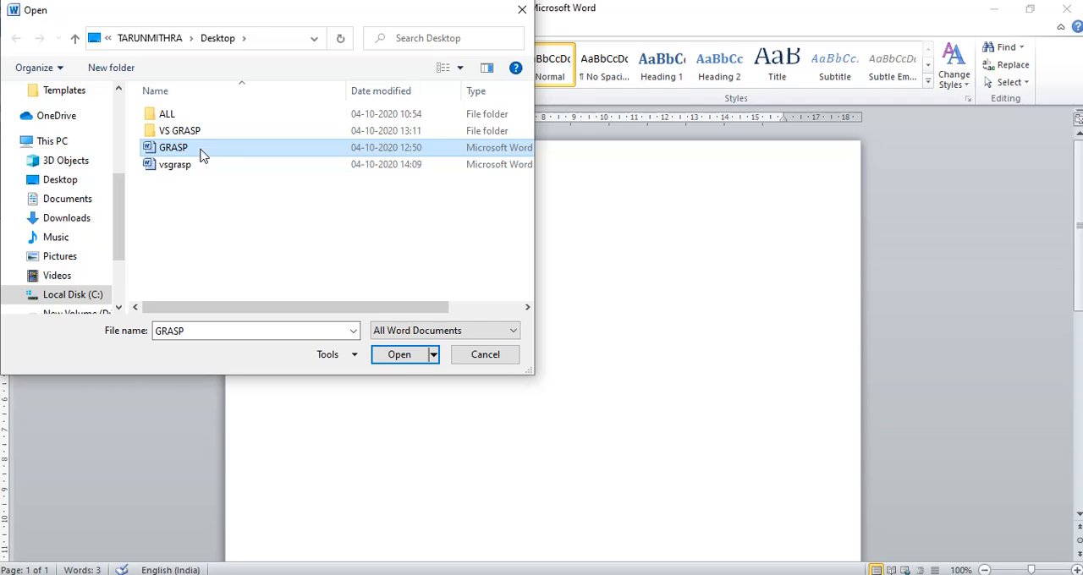
left_click(405, 361)
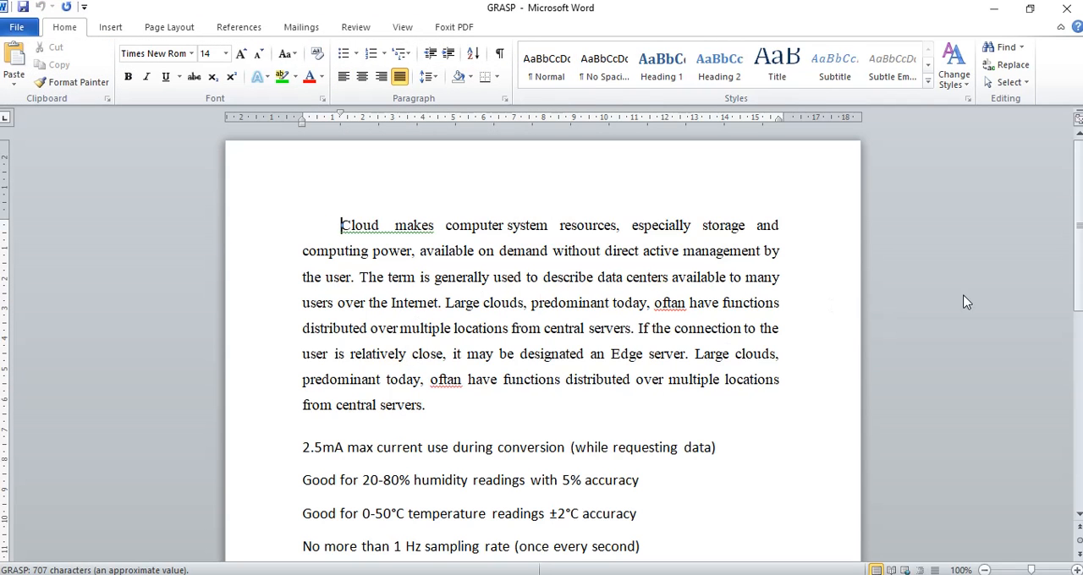
Copy the whole text of the GRASP document, from the Cloud paragraph through the sampling rate line
scroll(703, 300, "down", 2)
scroll(593, 310, "up", 1)
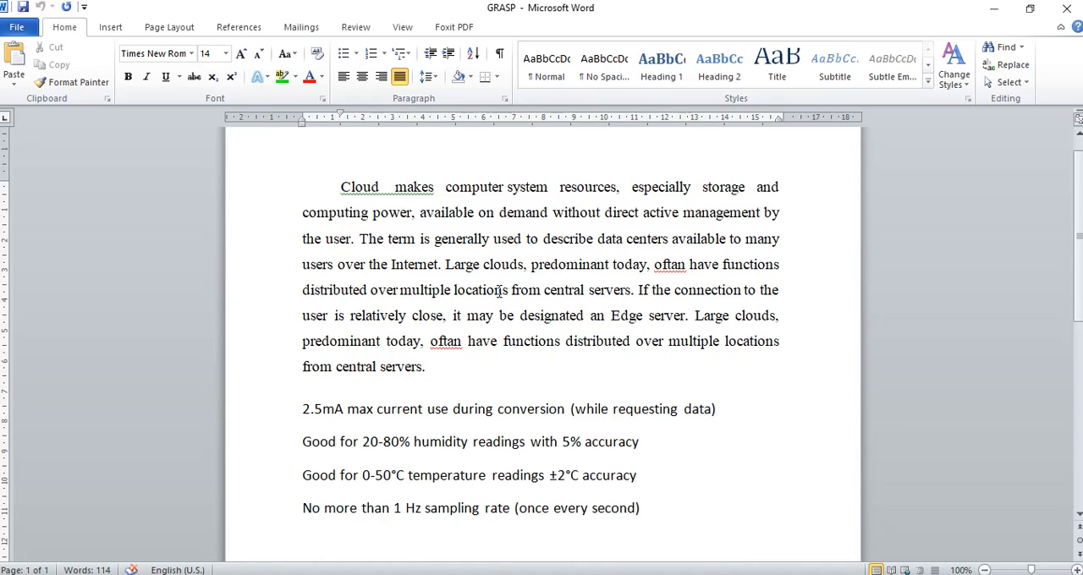
left_click_drag(340, 187, 670, 505)
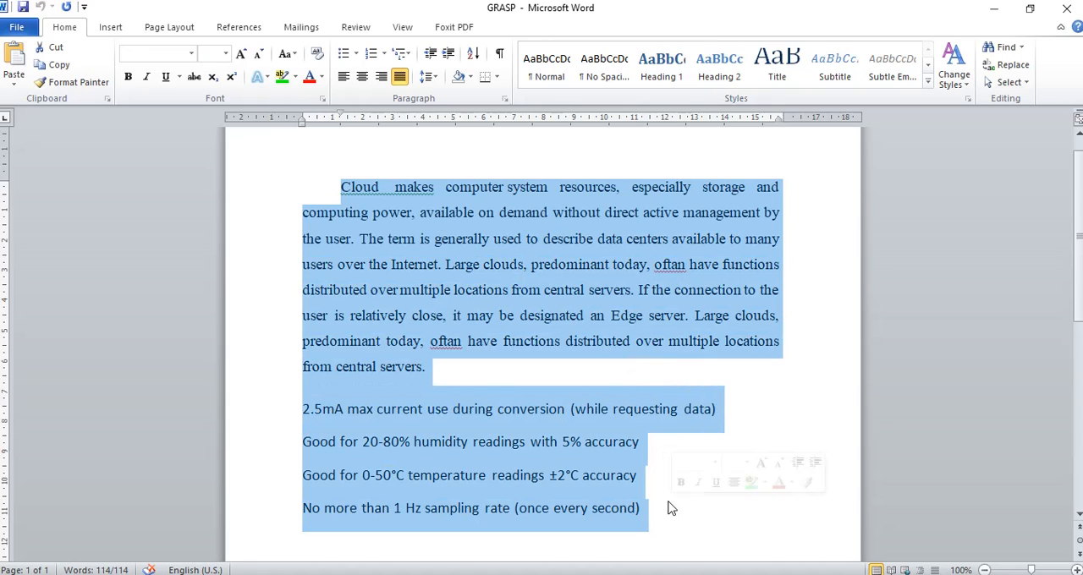
right_click(513, 239)
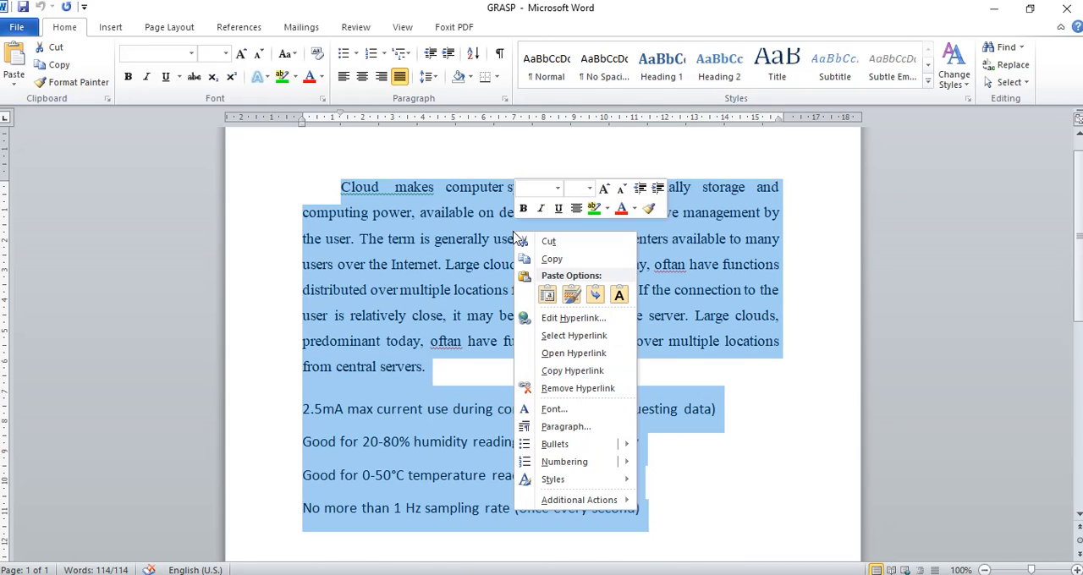
left_click(544, 262)
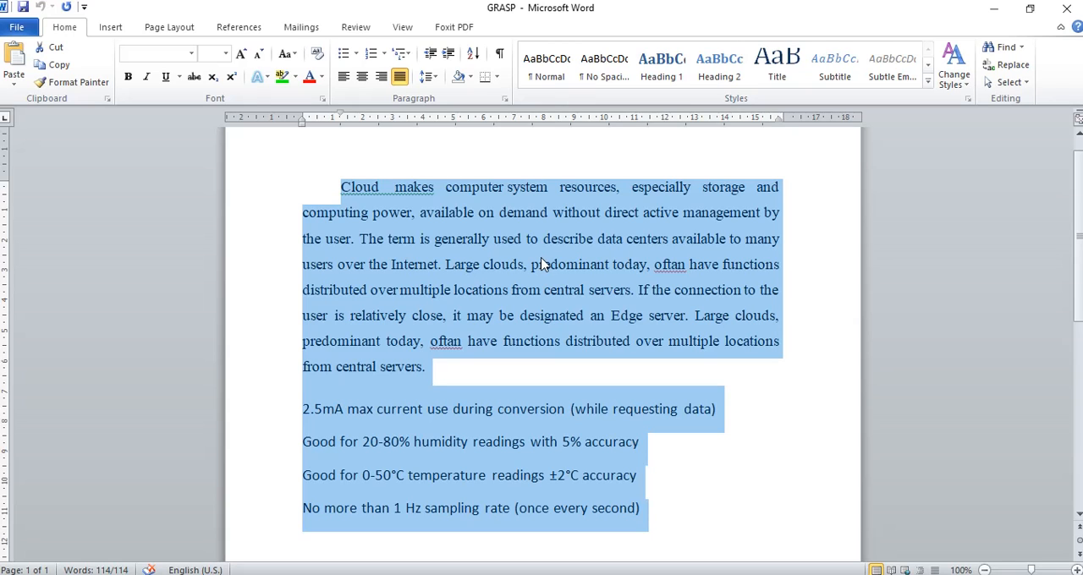
Switch to the vsgrasp document and paste the copied content below the greeting, keeping text only
left_click(527, 574)
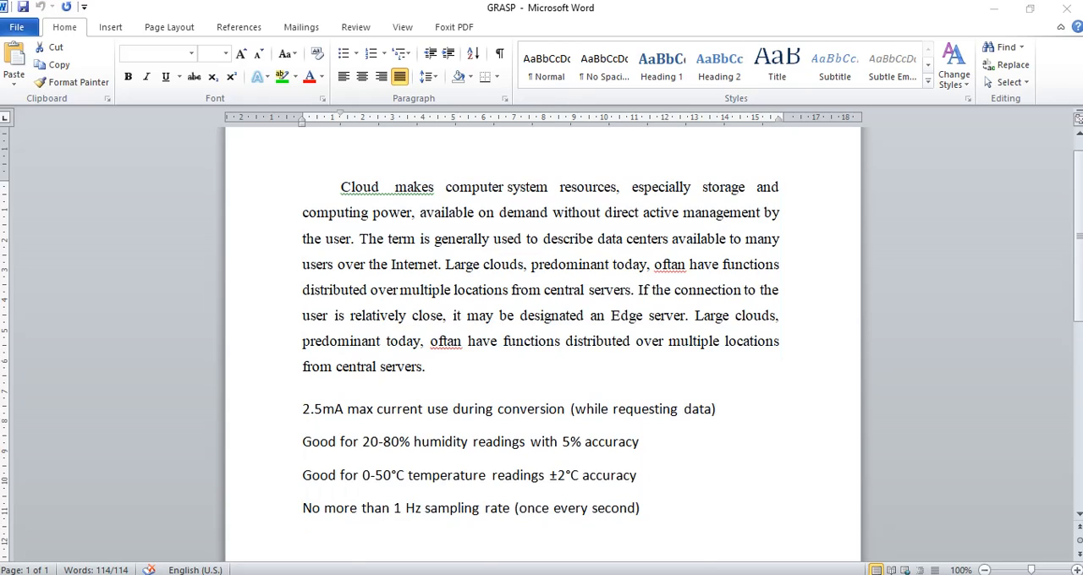
left_click(485, 550)
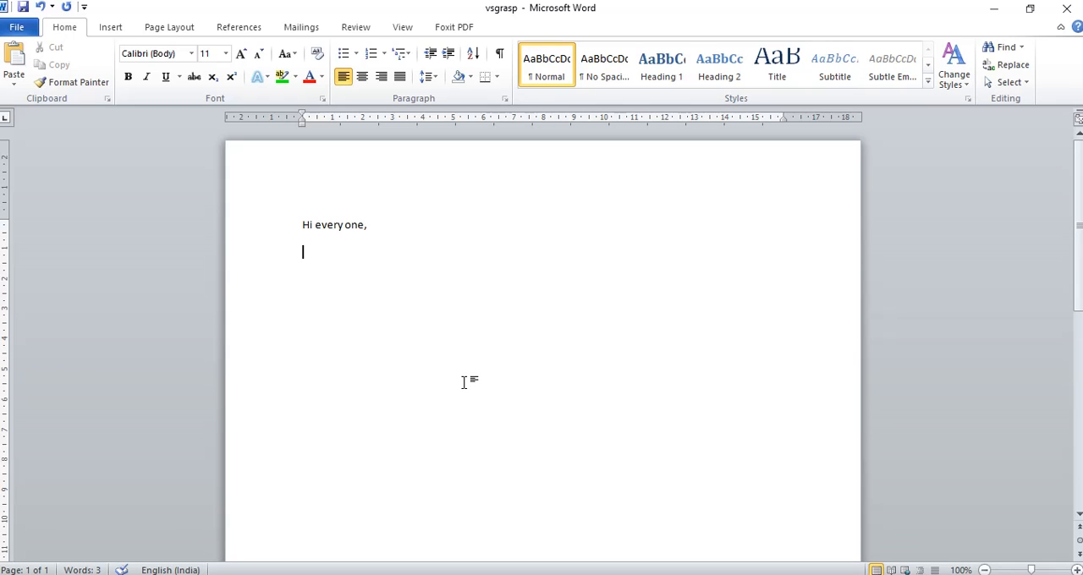
right_click(314, 252)
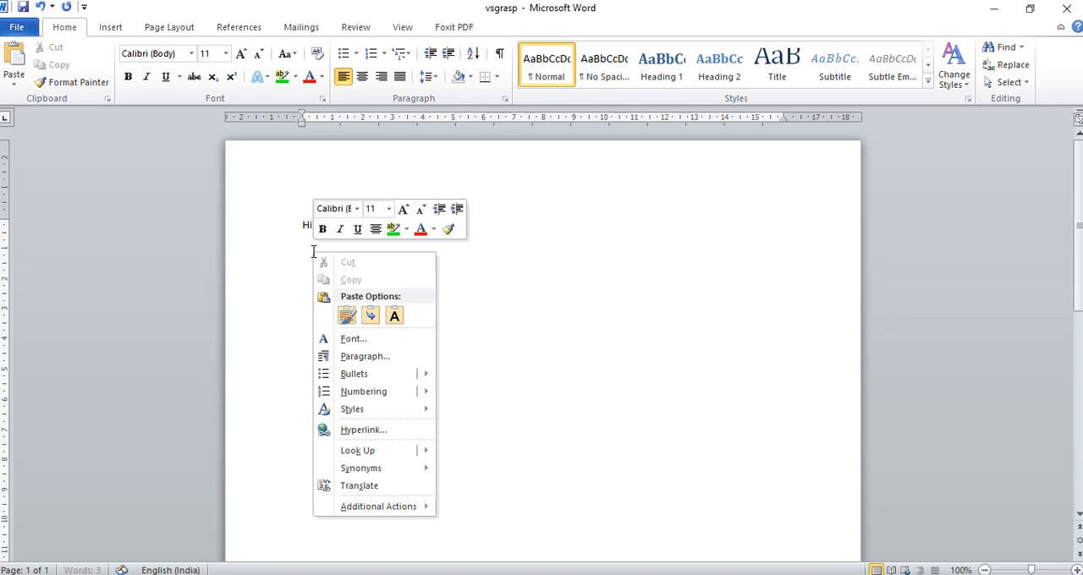
left_click(394, 315)
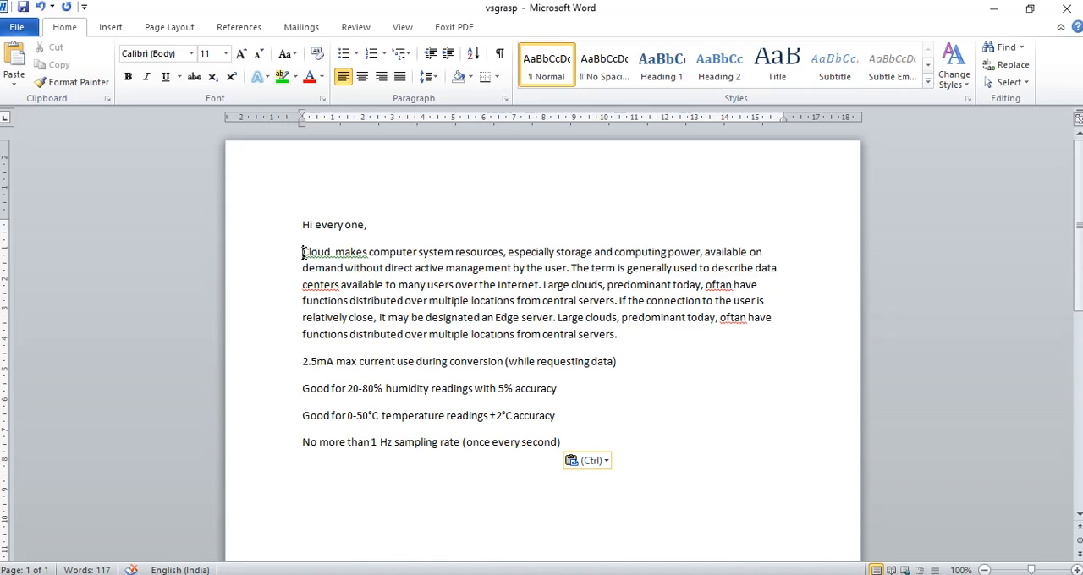
Justify the Cloud paragraph and indent its first line by one tab stop
left_click_drag(303, 251, 620, 337)
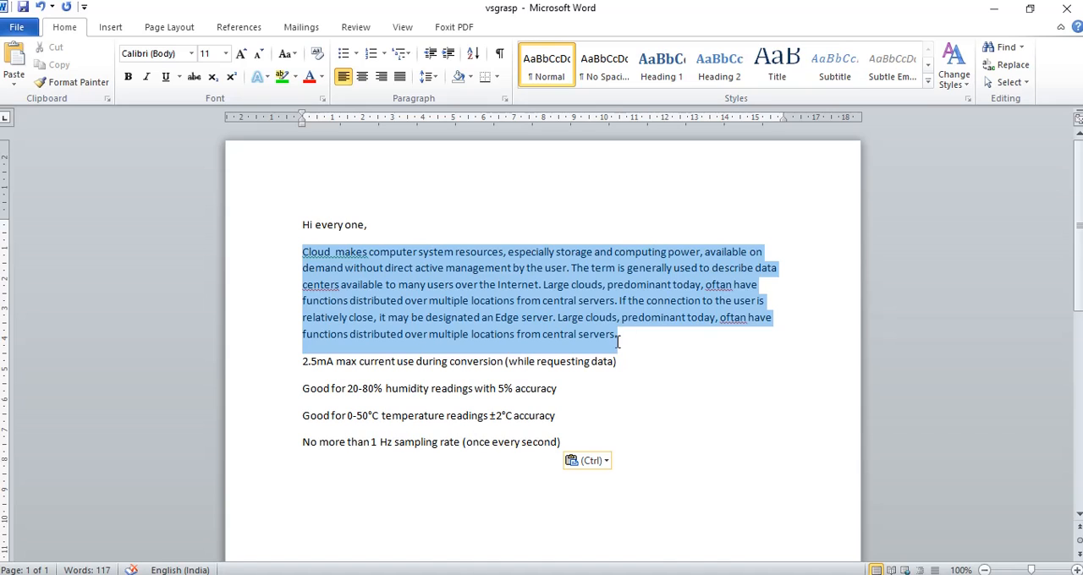
left_click(399, 76)
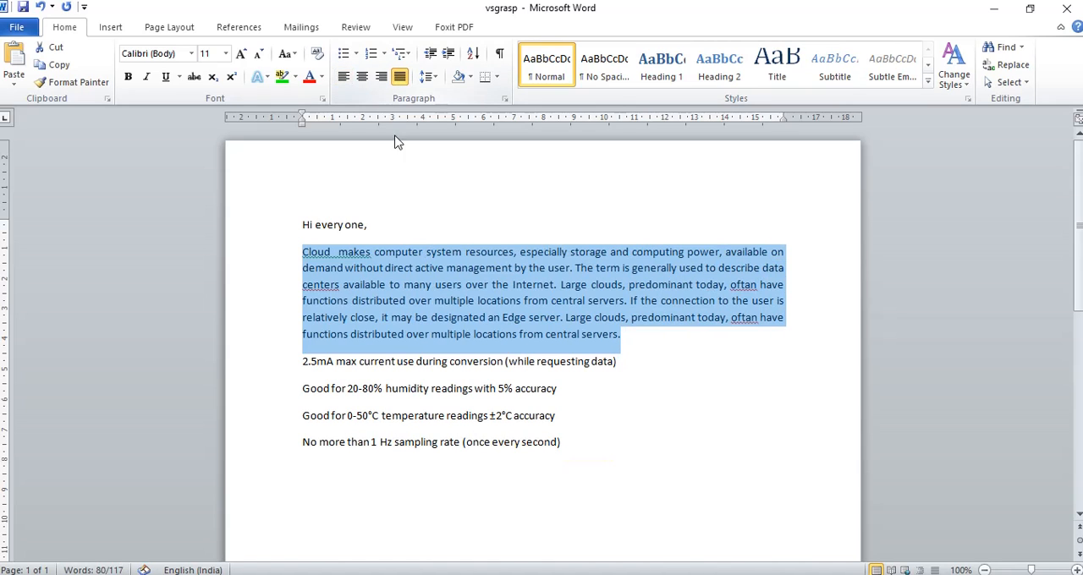
left_click(299, 252)
key("Tab")
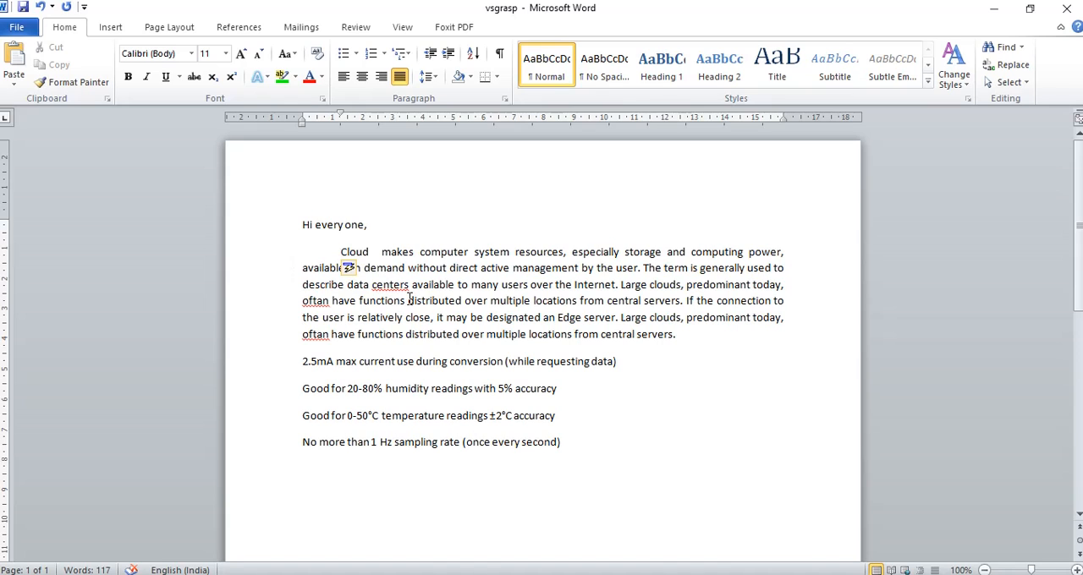
Change the font of all the text, from the greeting to the last line, to Cambria (Headings)
left_click_drag(302, 225, 576, 438)
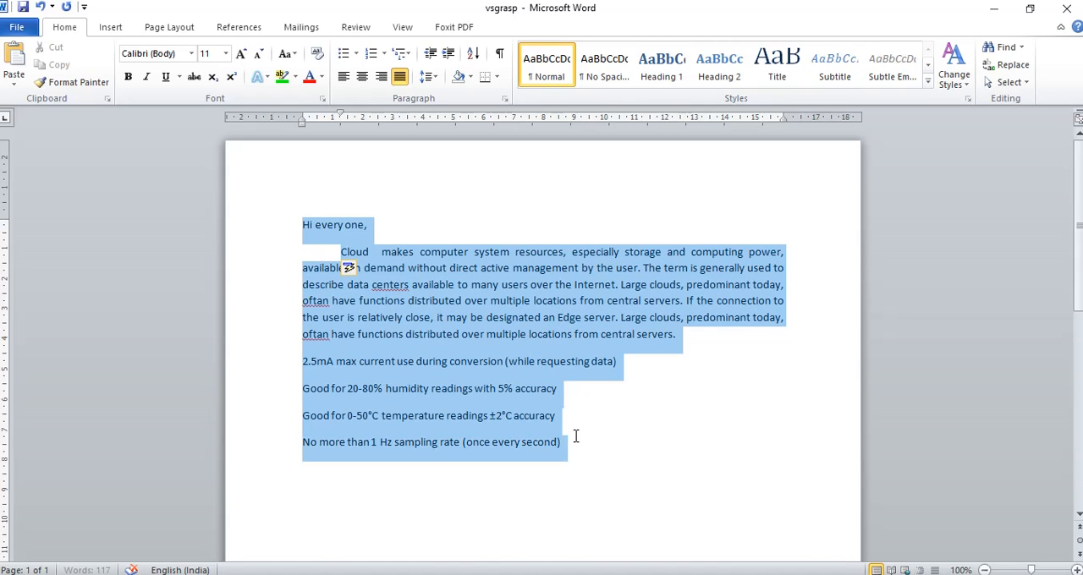
left_click(193, 55)
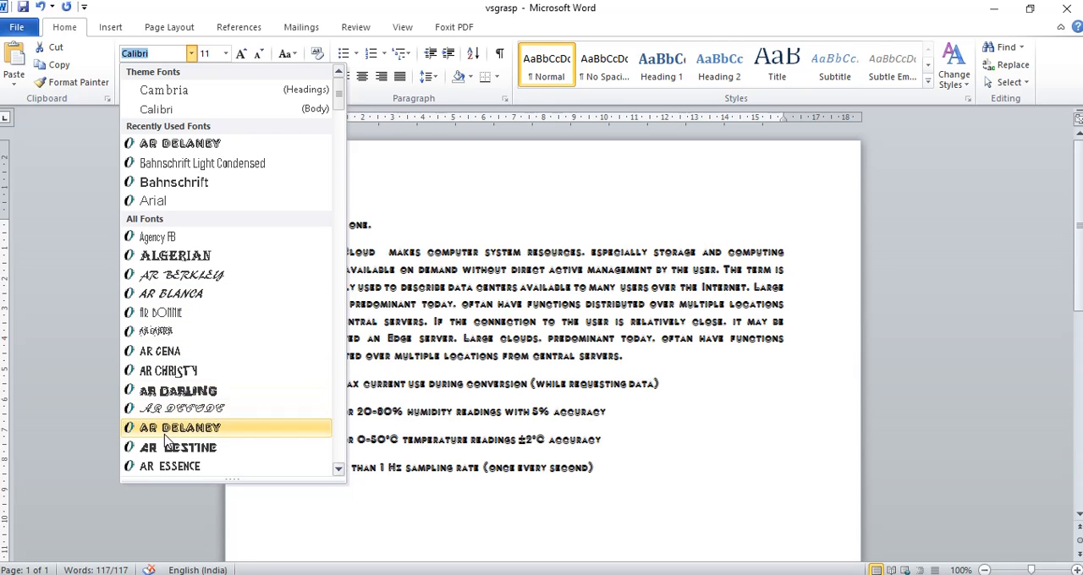
scroll(167, 440, "down", 4)
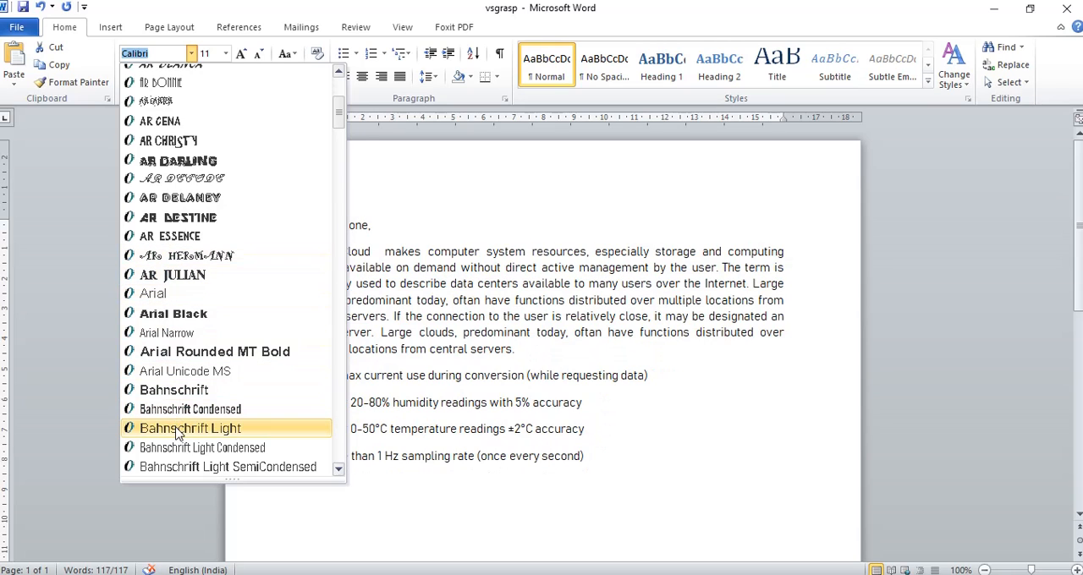
scroll(180, 431, "up", 4)
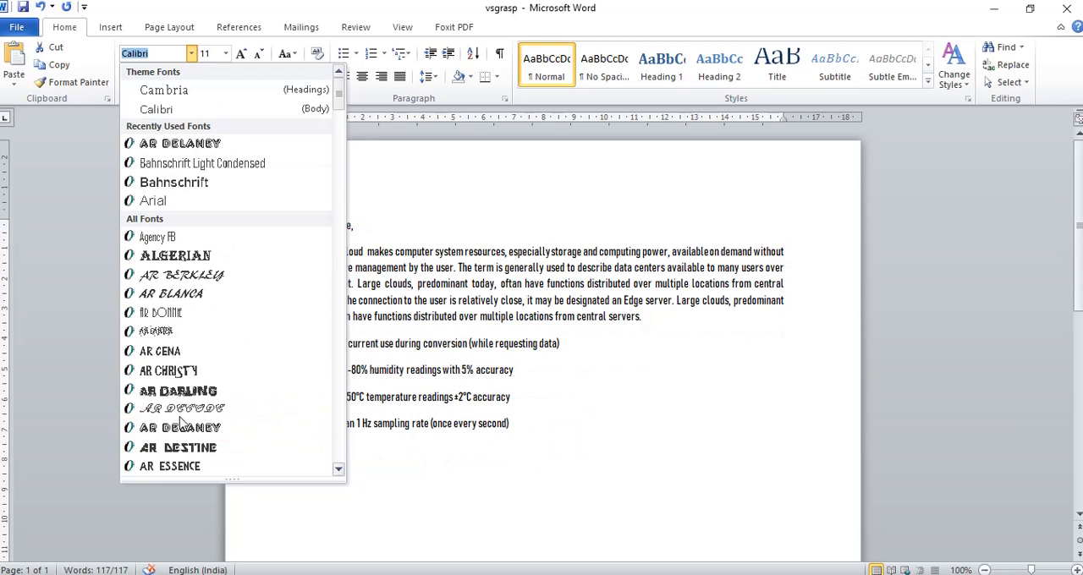
left_click(177, 90)
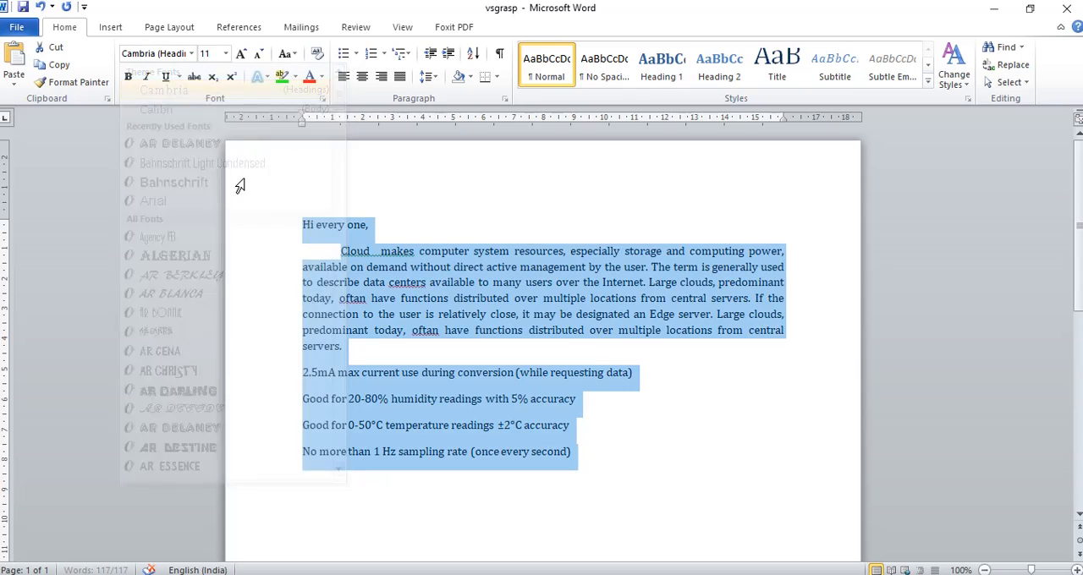
left_click(684, 386)
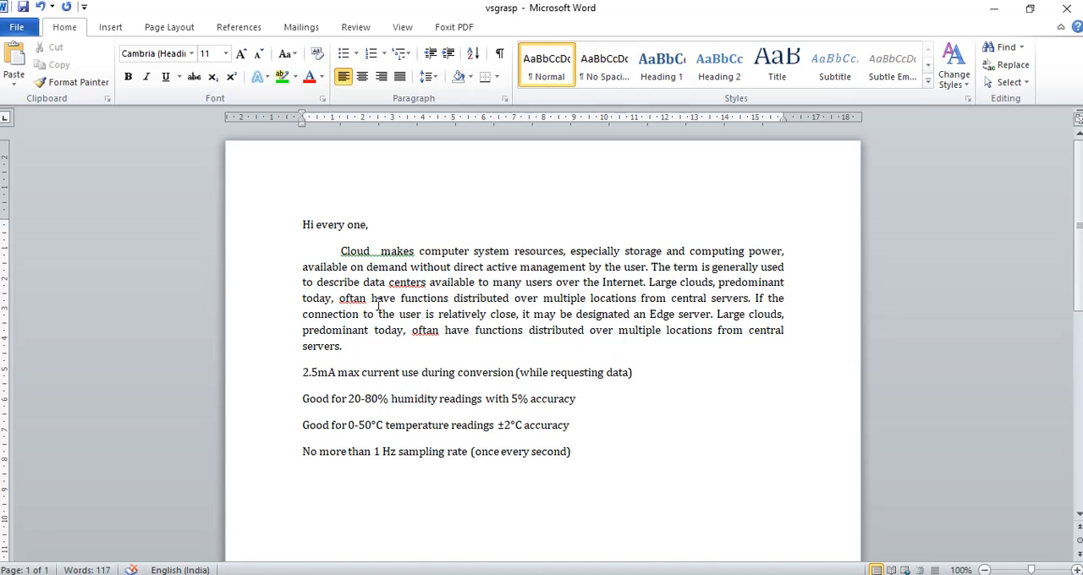
Set the font size of the entire document text to 14
left_click(299, 222)
left_click_drag(300, 221, 579, 449)
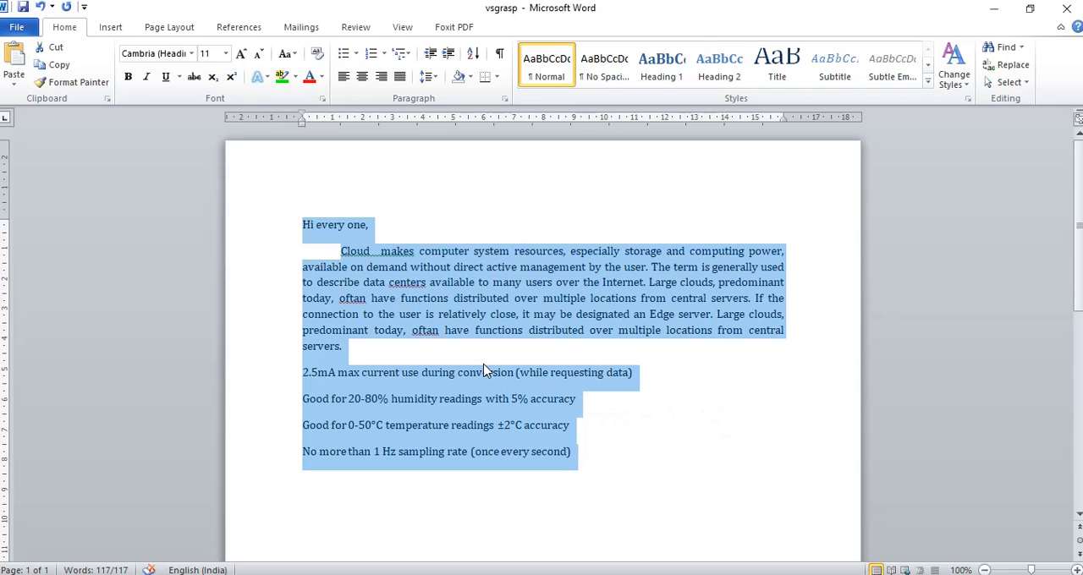
left_click(227, 54)
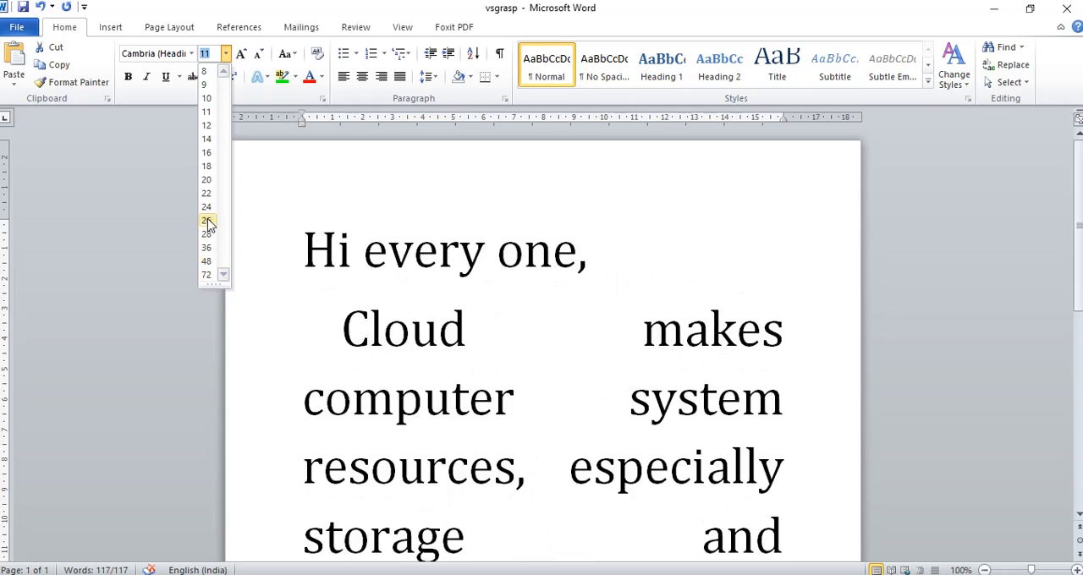
left_click(206, 140)
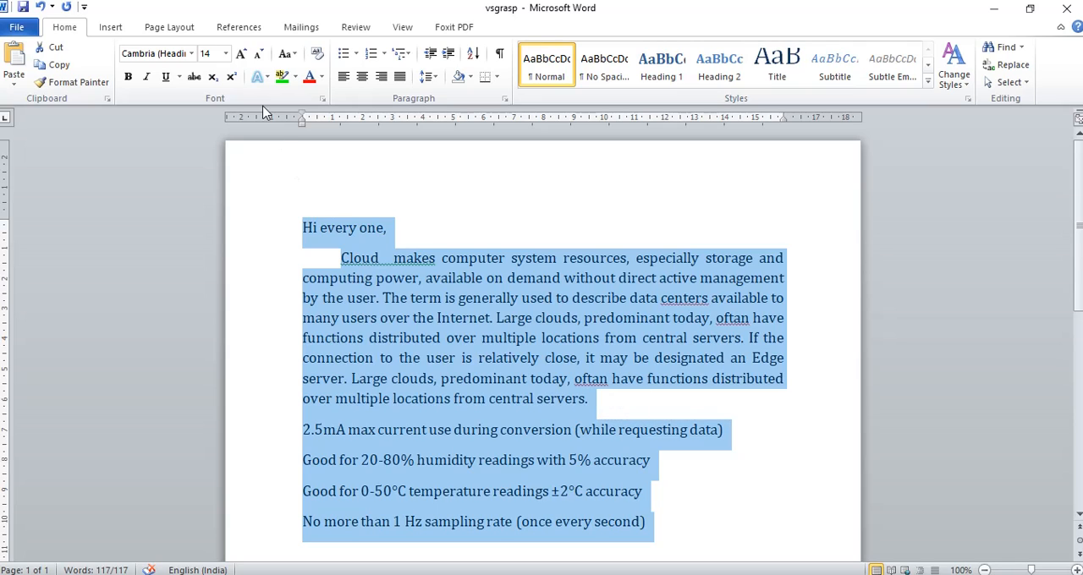
Enlarge the selected text with Grow Font, step by step, to size 20
left_click(242, 59)
left_click(242, 59)
left_click(242, 59)
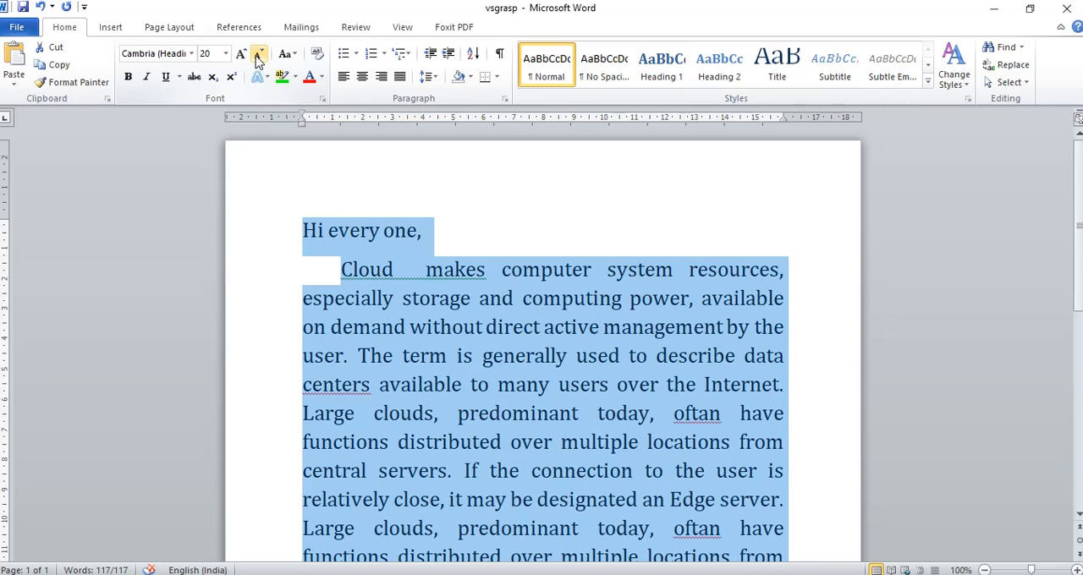
Reduce the selected text with Shrink Font to size 12, grow it back to size 14 and deselect it
left_click(259, 56)
left_click(259, 56)
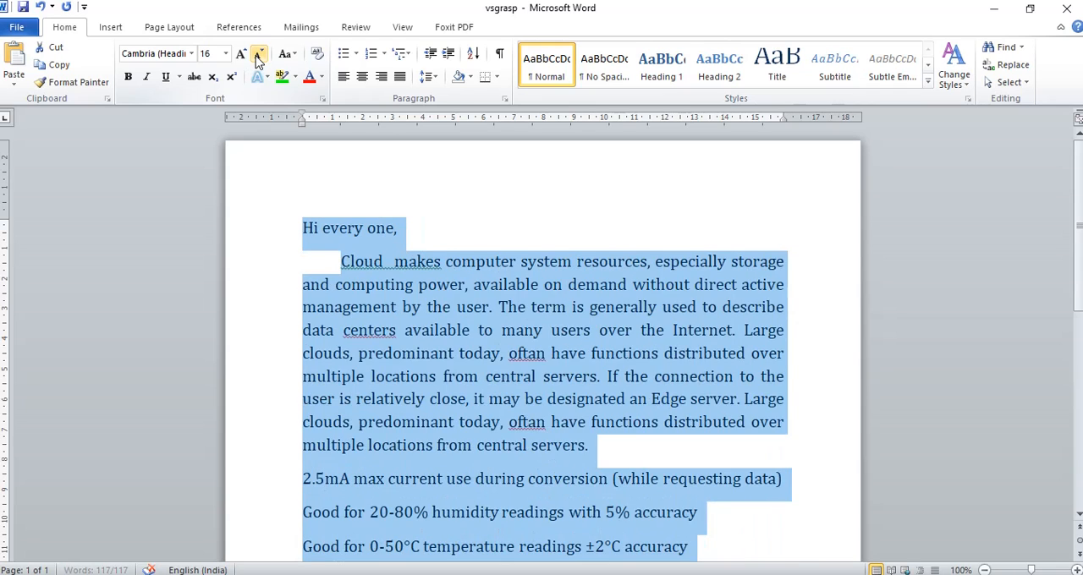
left_click(259, 56)
left_click(259, 56)
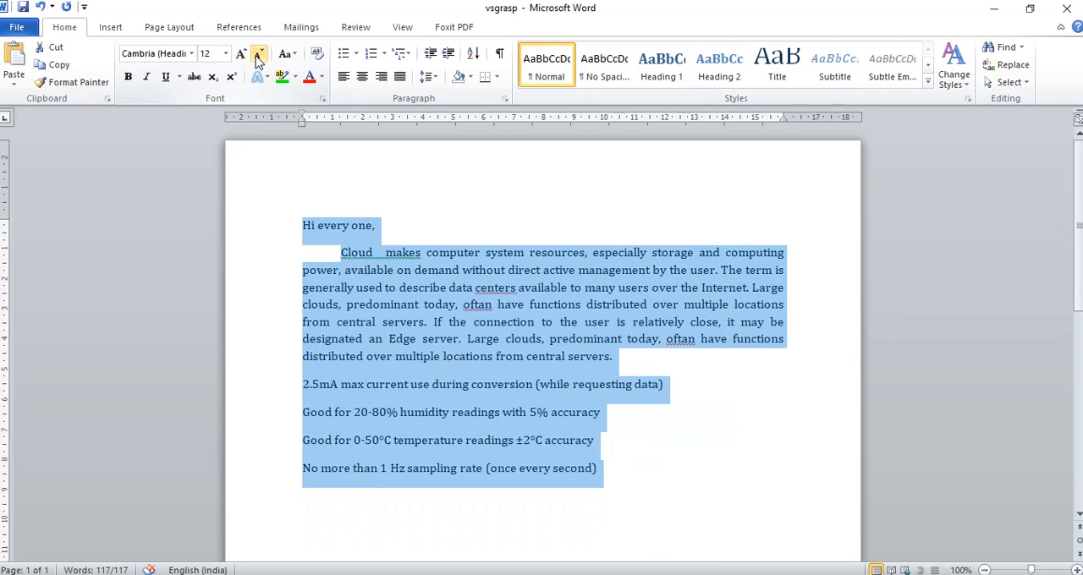
left_click(242, 56)
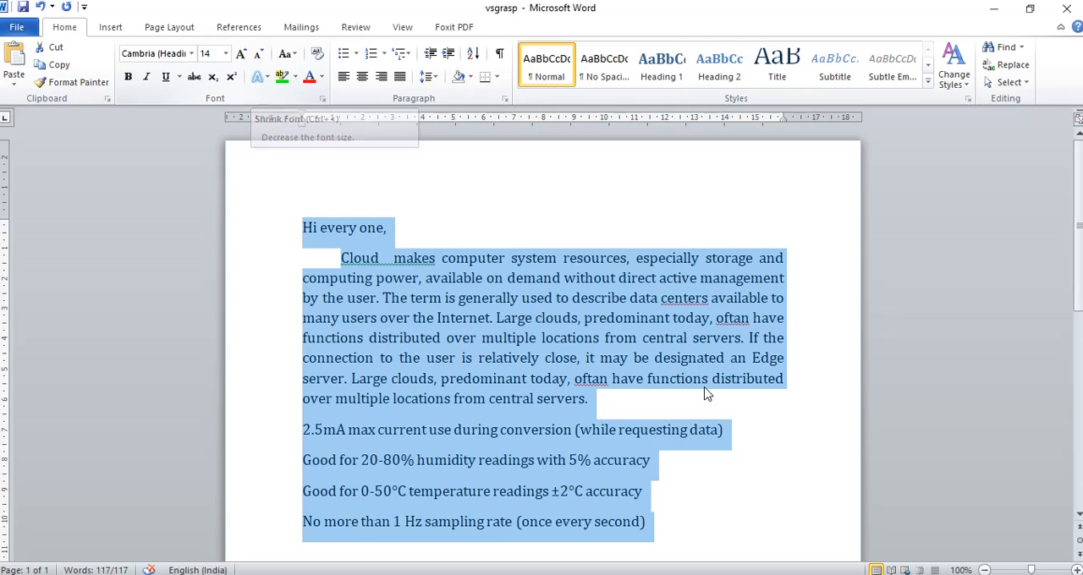
left_click(772, 495)
scroll(650, 410, "down", 1)
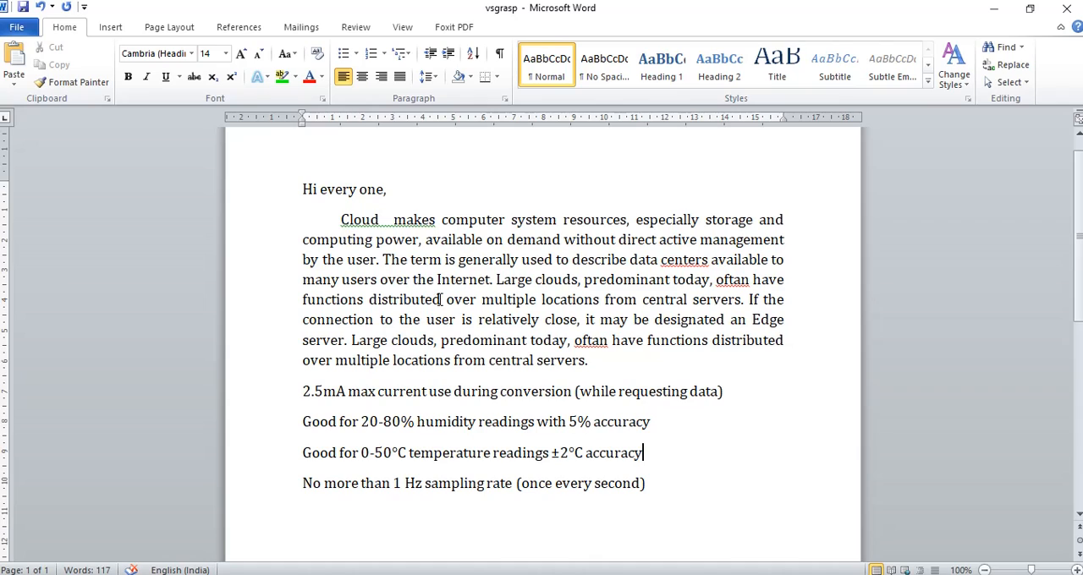
Make the word "distributed" in the Cloud paragraph and the word "temperature" in the 0-50°C line bold
left_click_drag(442, 300, 370, 300)
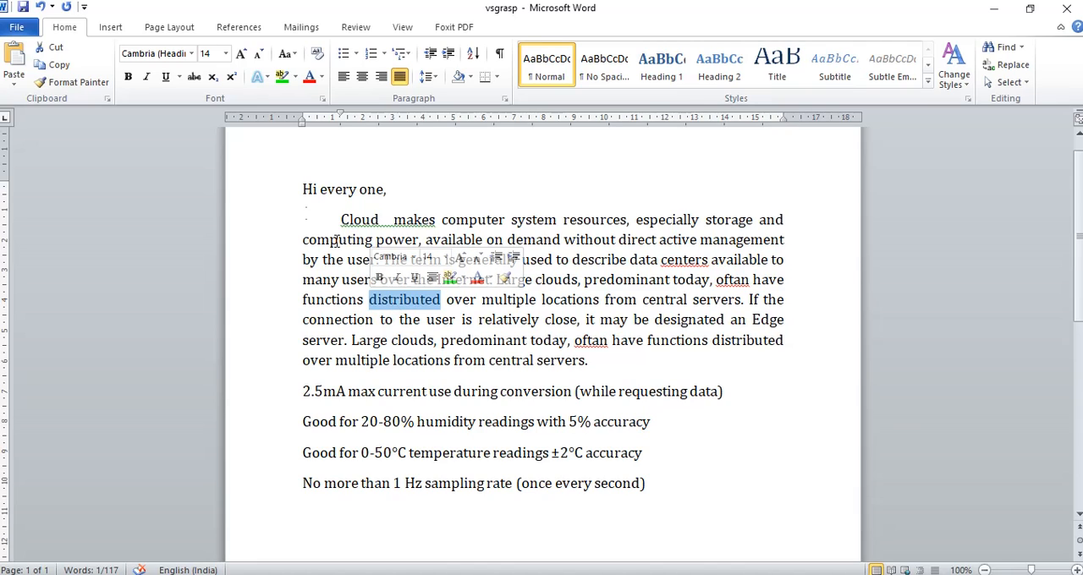
left_click(129, 84)
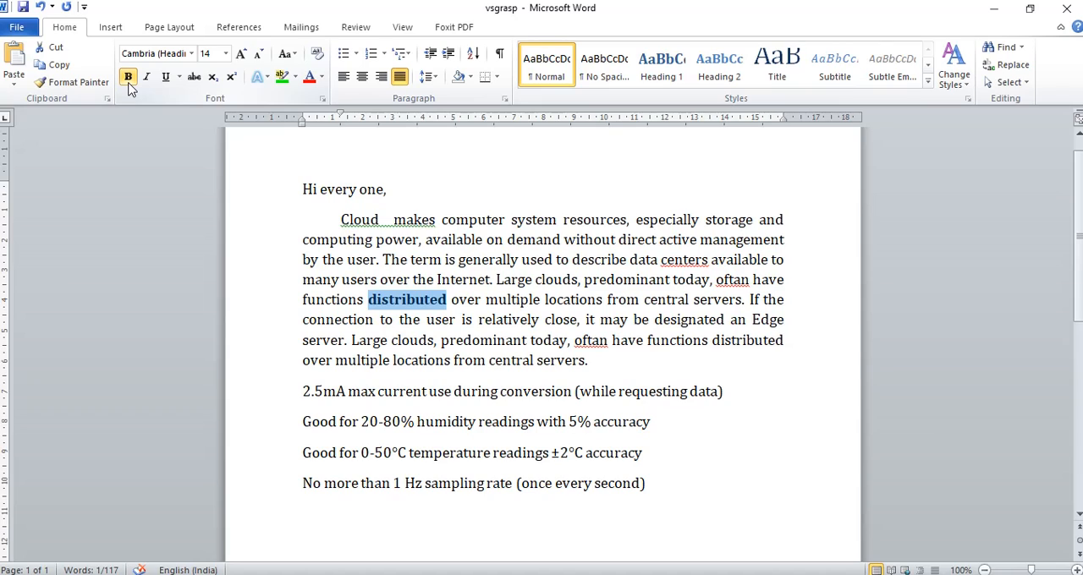
left_click(414, 320)
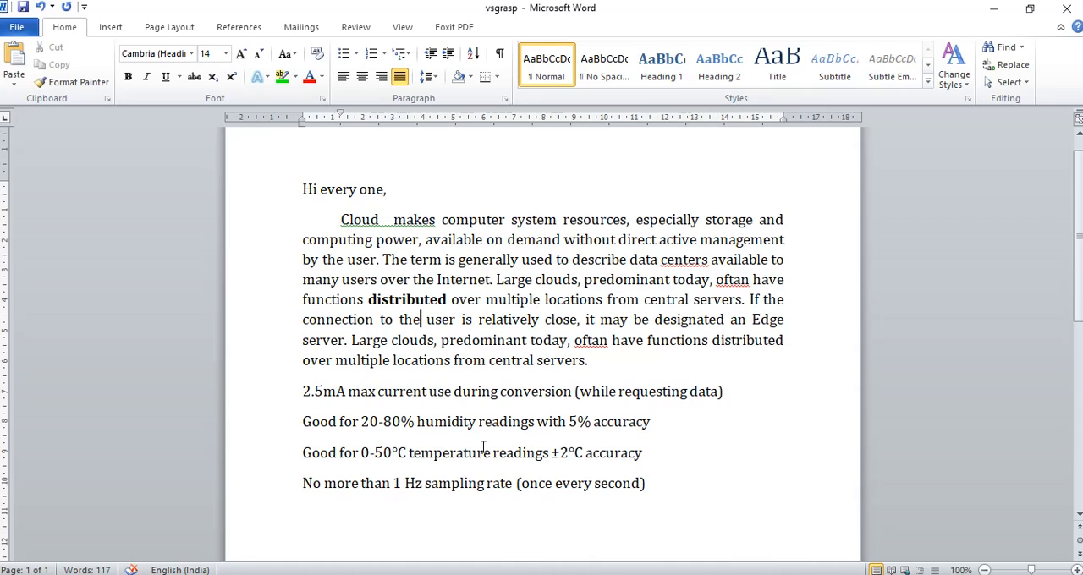
left_click_drag(492, 452, 409, 453)
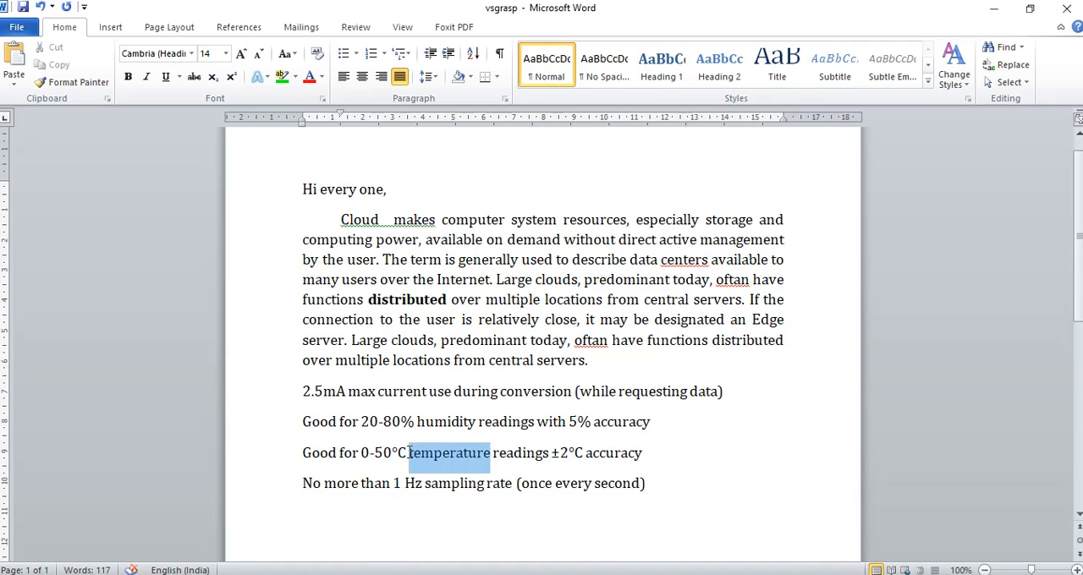
left_click(127, 78)
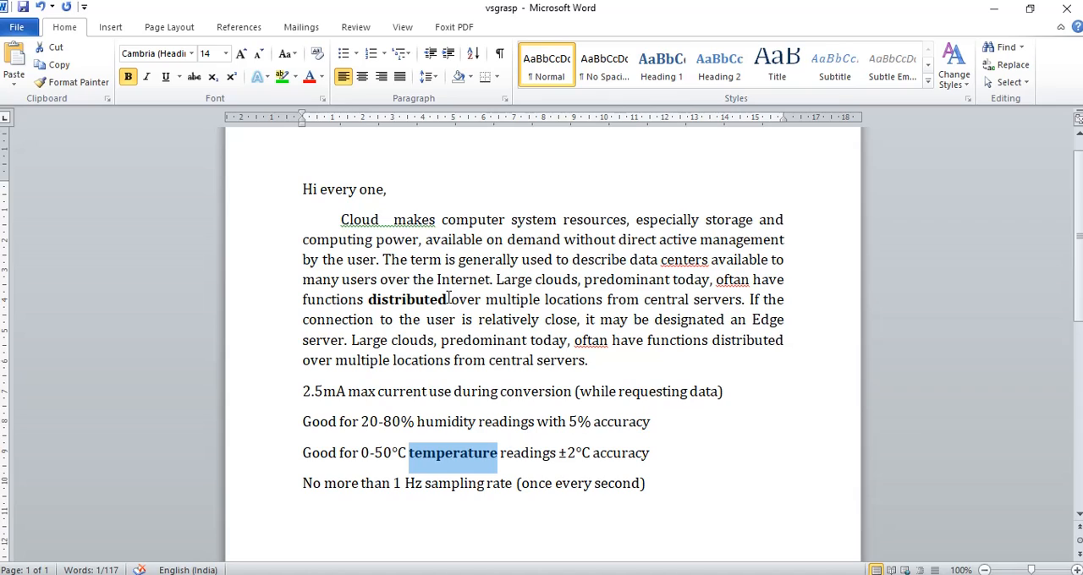
Apply italic and underline to the bold word "distributed" in the Cloud paragraph and deselect it
left_click_drag(447, 299, 370, 298)
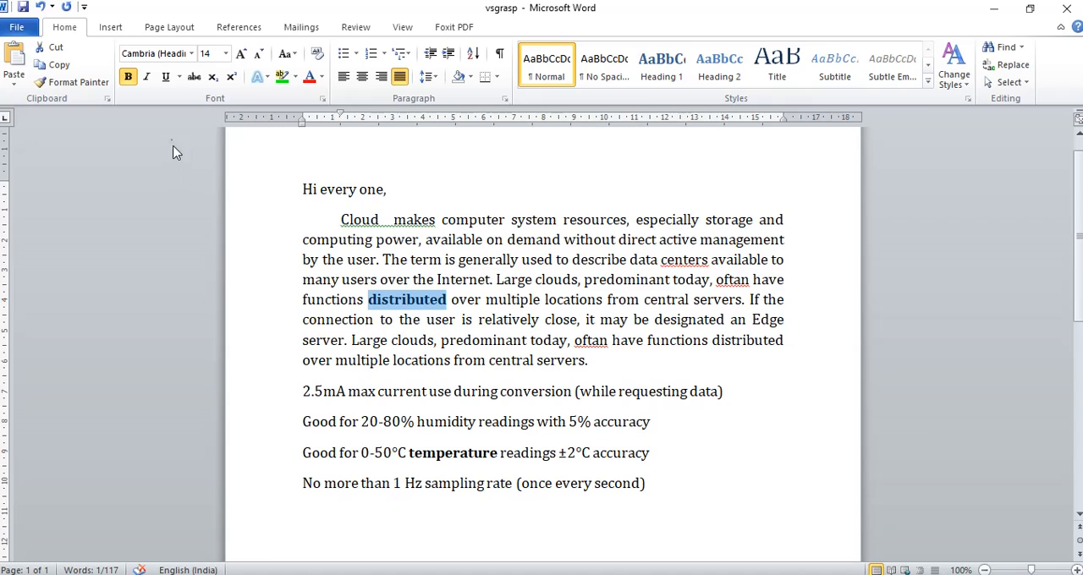
left_click(147, 77)
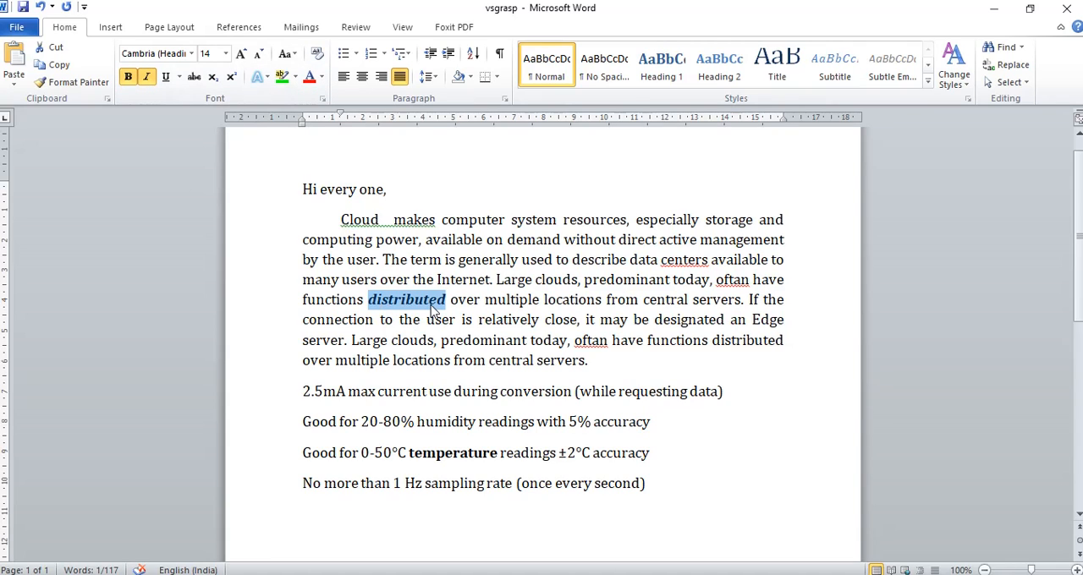
left_click(168, 79)
left_click(447, 300)
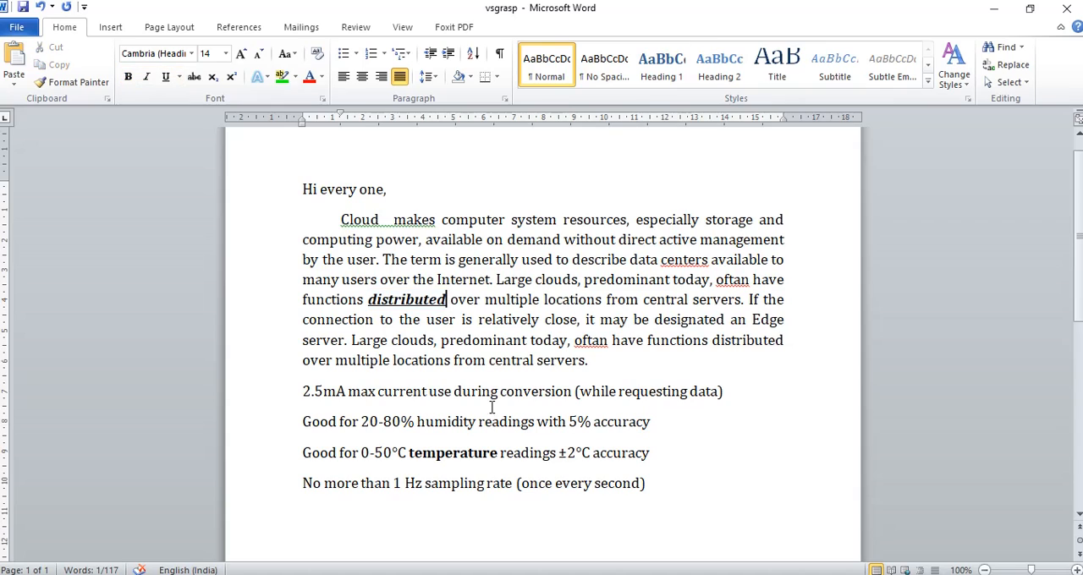
Apply italic and underline to the bold word "temperature" in the 0-50°C line and deselect it
left_click_drag(497, 457, 408, 457)
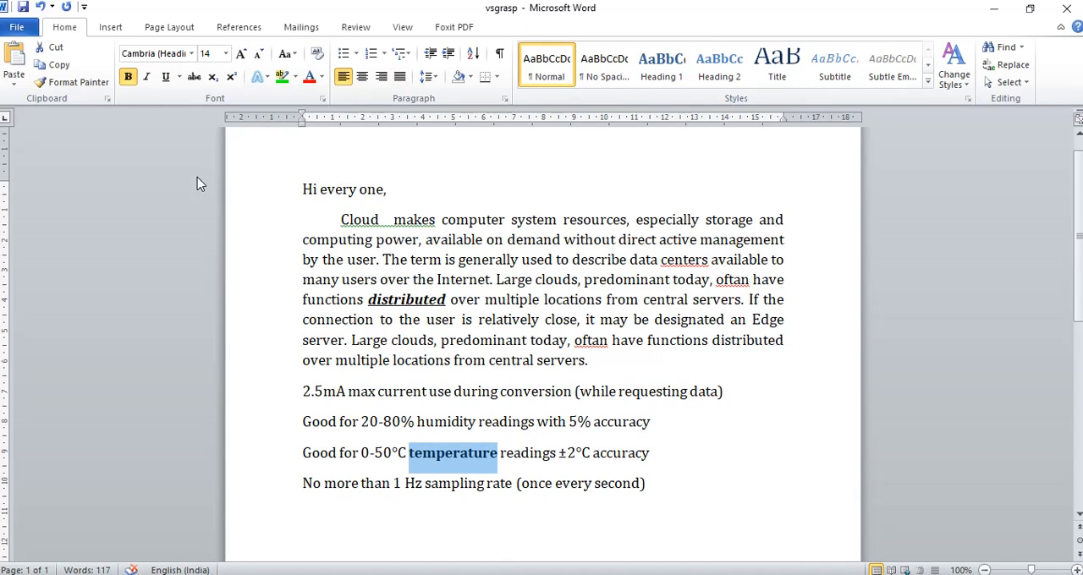
left_click(146, 77)
left_click(166, 77)
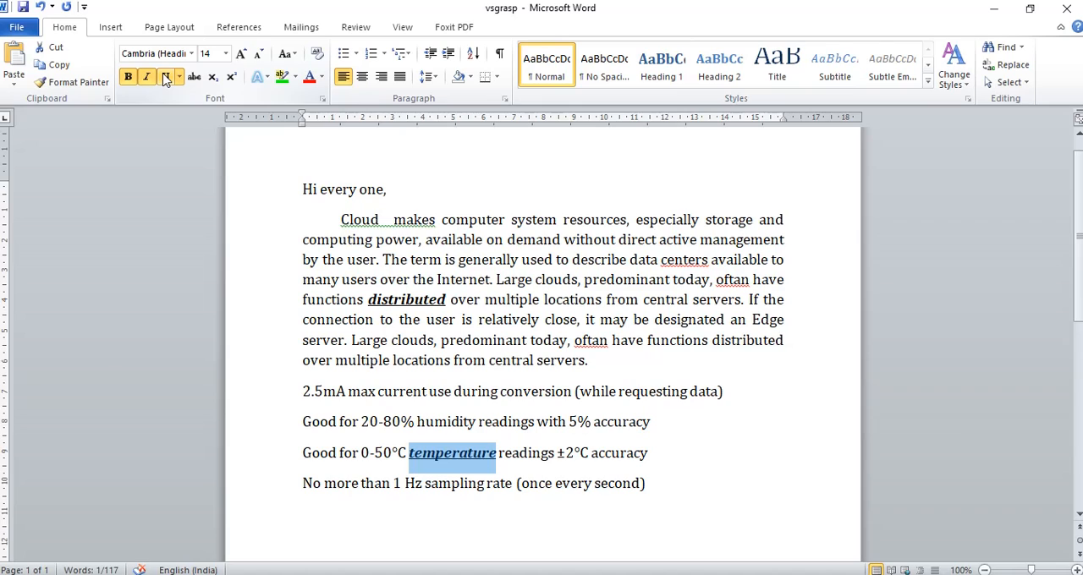
left_click(555, 464)
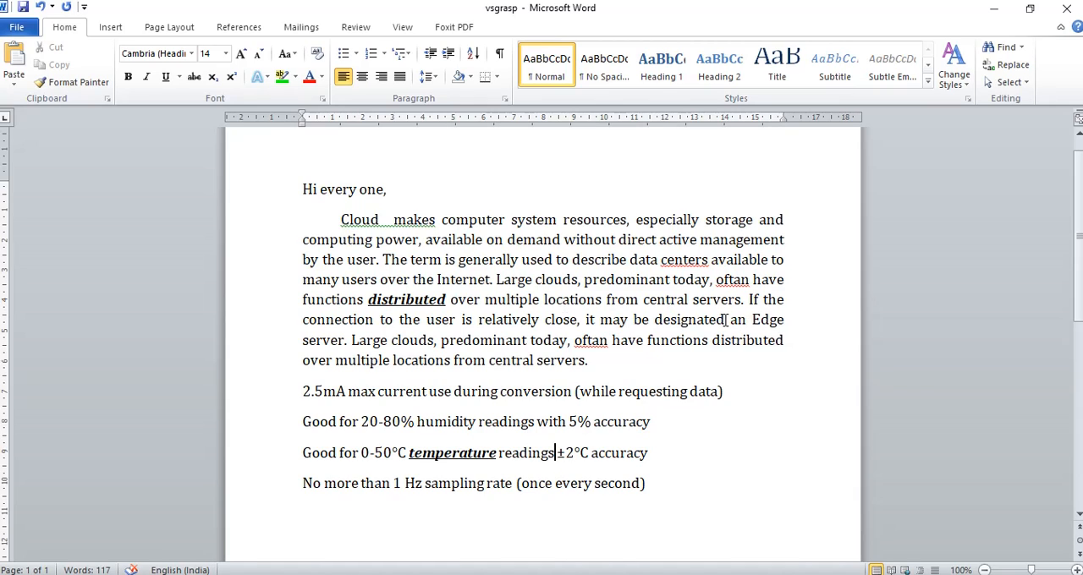
Change the font color of the word "designated" in the Cloud paragraph to standard red
left_click_drag(726, 320, 657, 322)
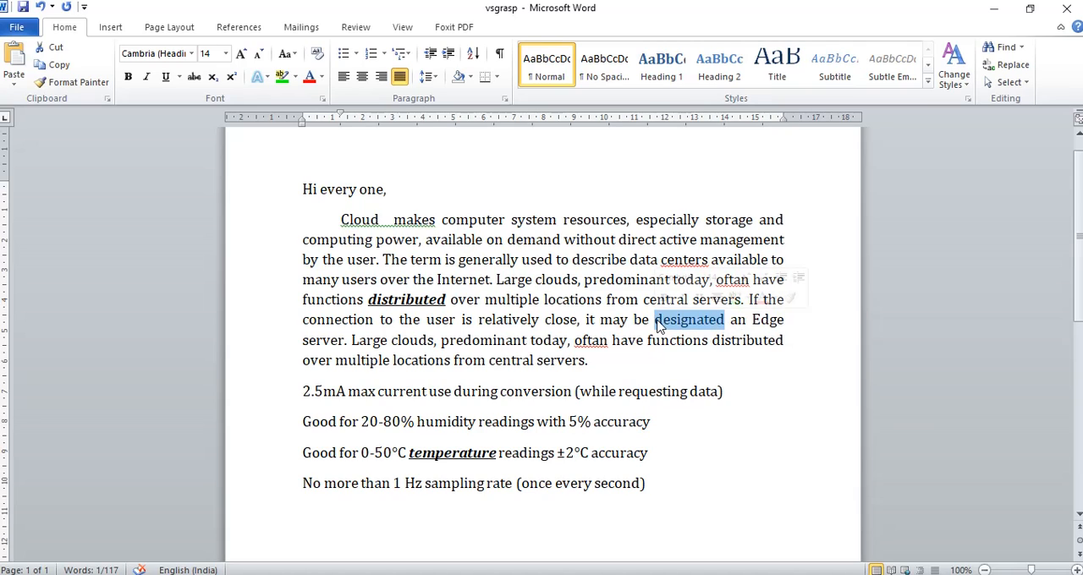
left_click(321, 77)
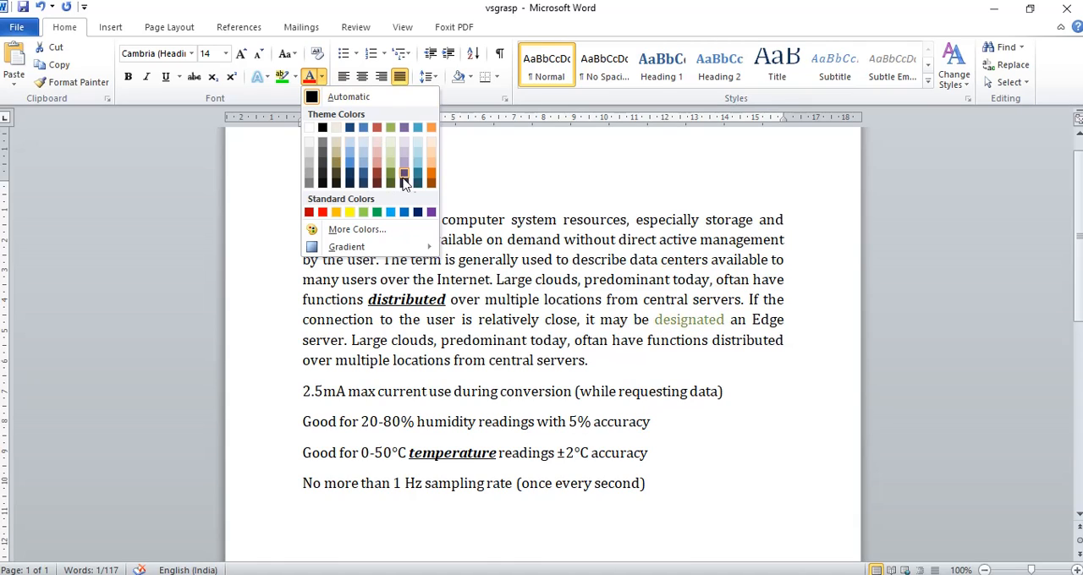
left_click(322, 213)
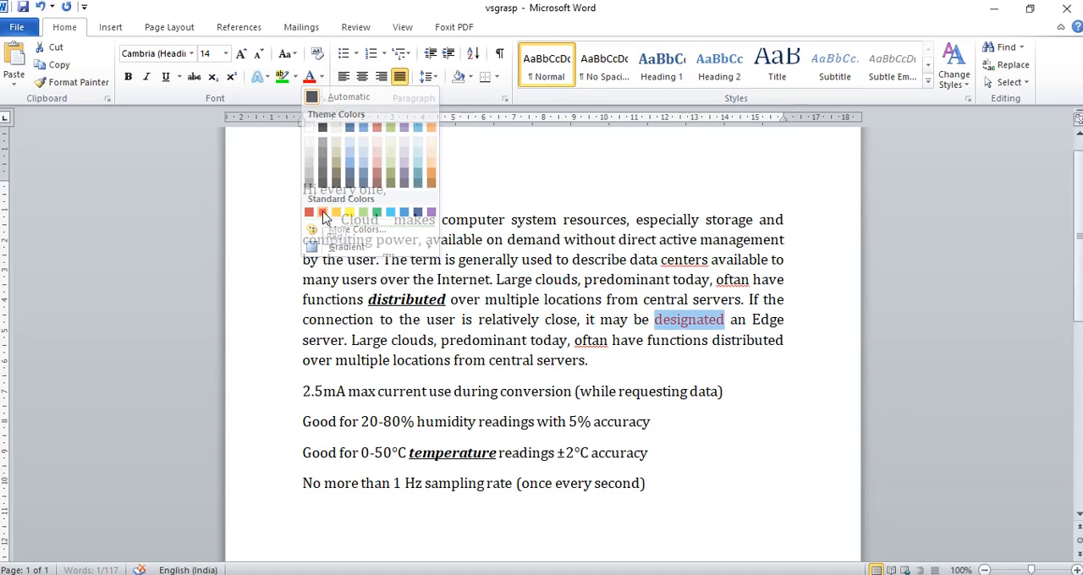
left_click(524, 396)
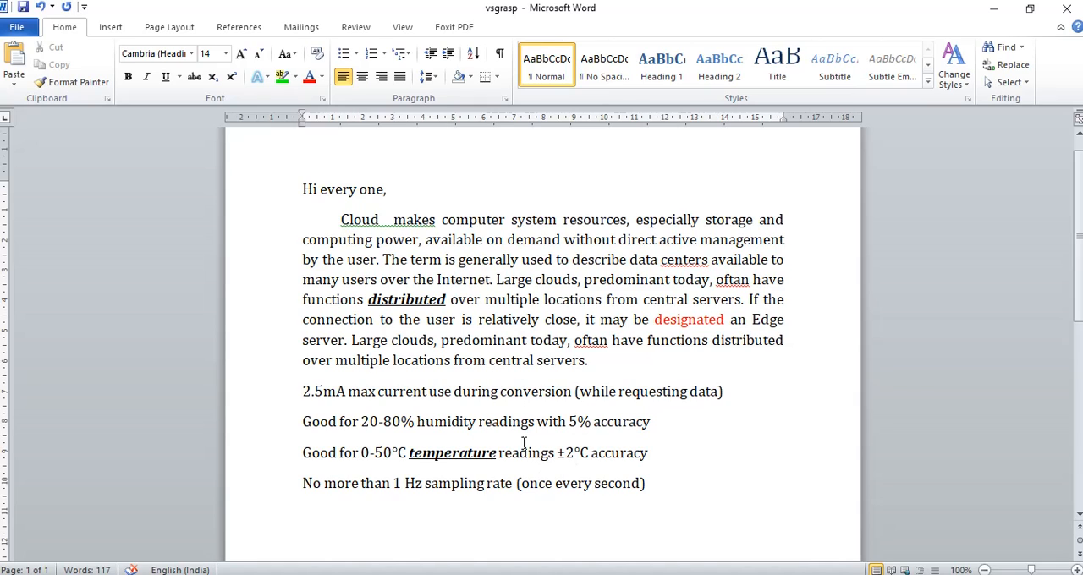
Change the font color of the word "humidity" in the 20-80% line to standard green
left_click_drag(477, 421, 416, 428)
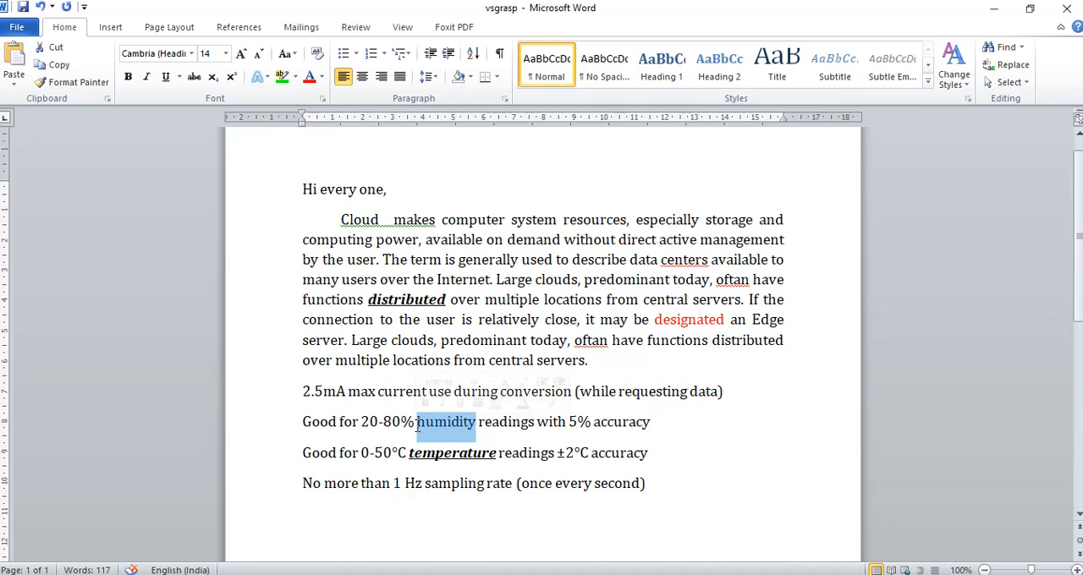
left_click(322, 77)
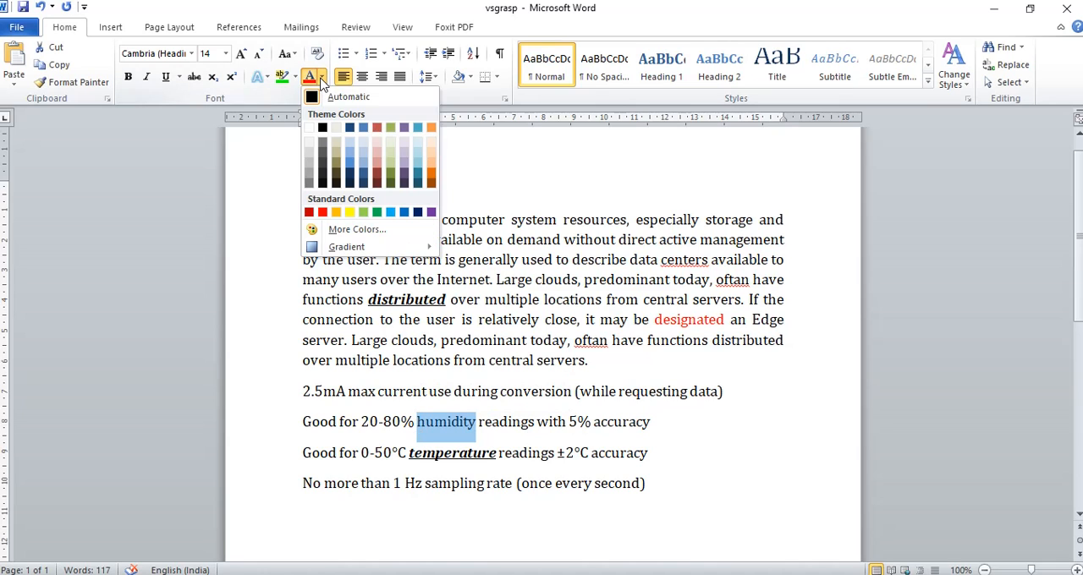
left_click(380, 215)
left_click(548, 421)
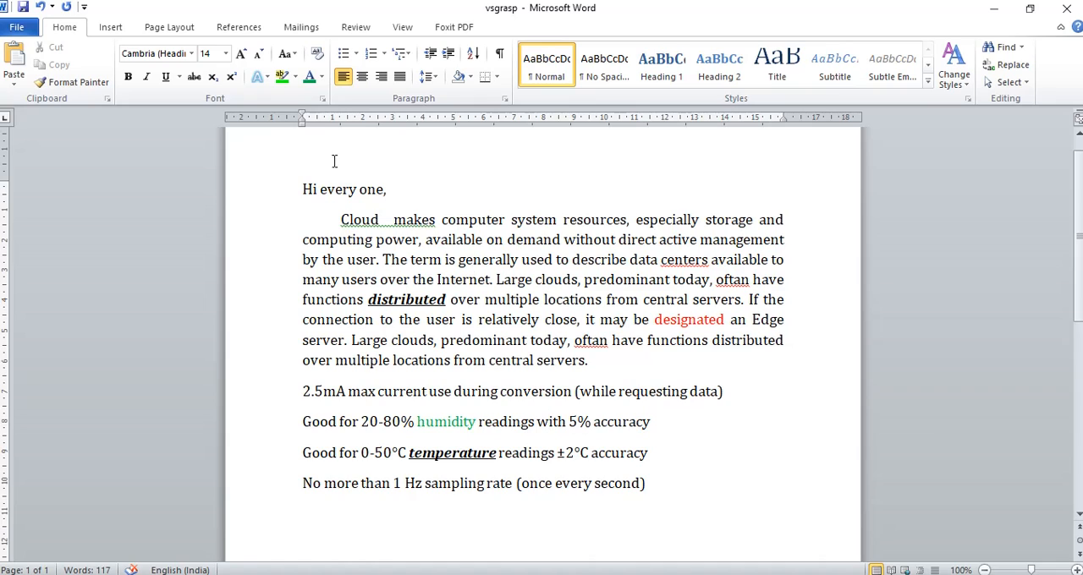
Highlight "The term is generally used to describe data centers available" in bright green and "system resources" in pink
left_click(282, 77)
left_click_drag(382, 260, 740, 267)
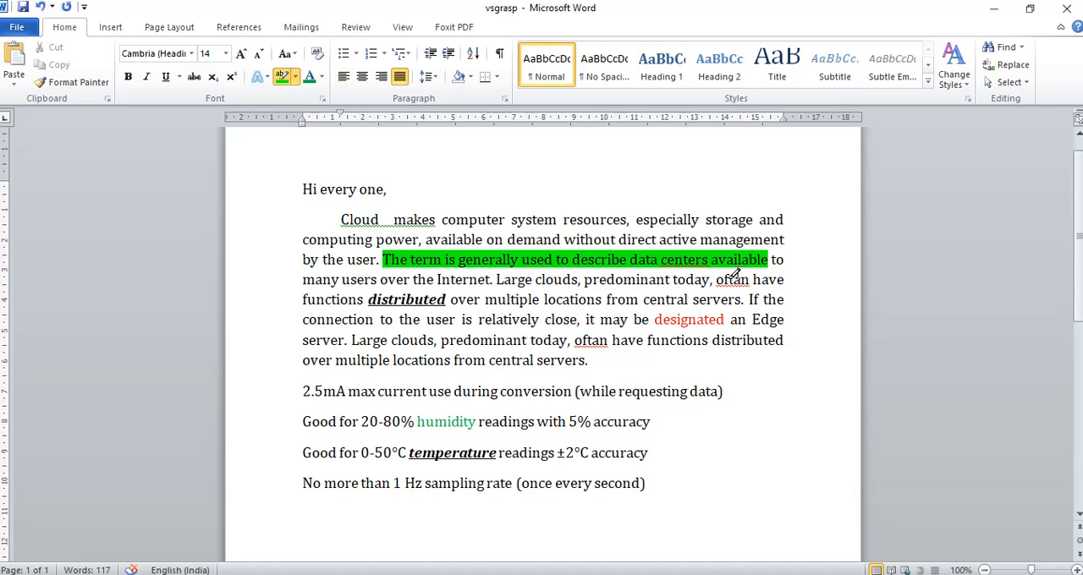
left_click(294, 78)
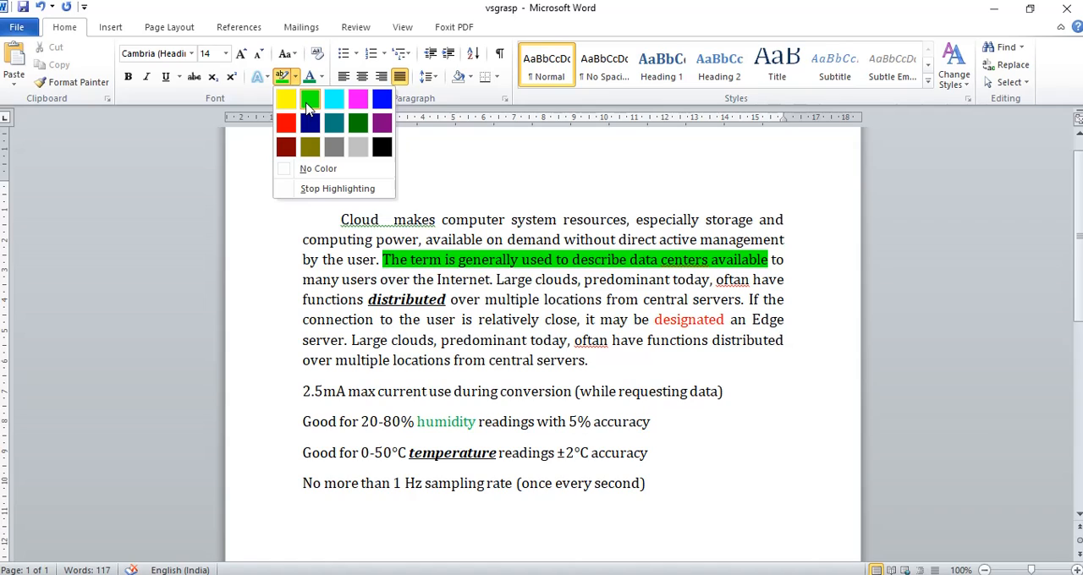
left_click(356, 101)
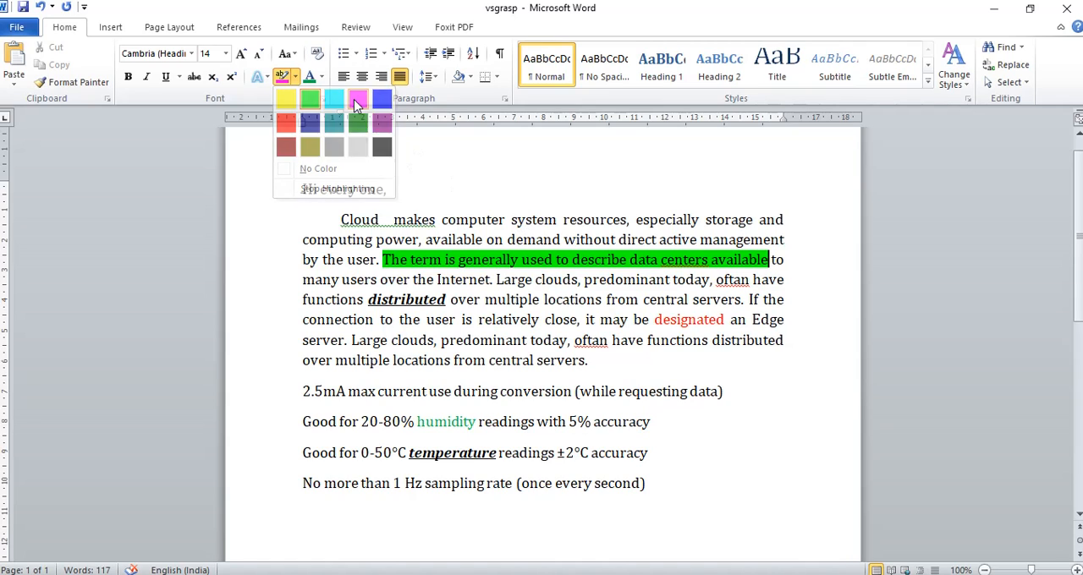
left_click_drag(511, 220, 603, 220)
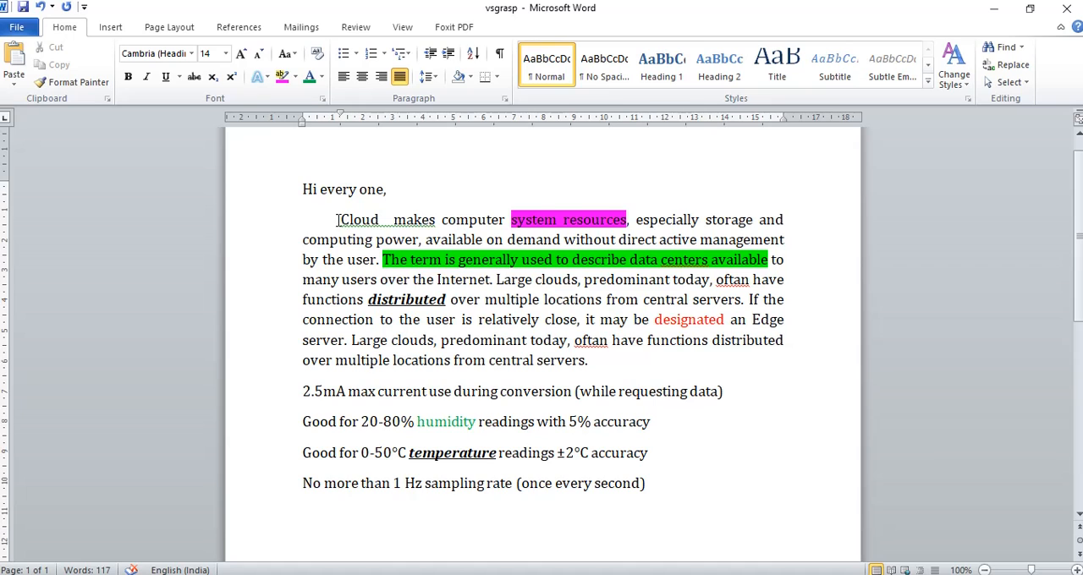
Convert the whole Cloud paragraph to lowercase and after that to UPPERCASE with Change Case
left_click_drag(336, 220, 587, 359)
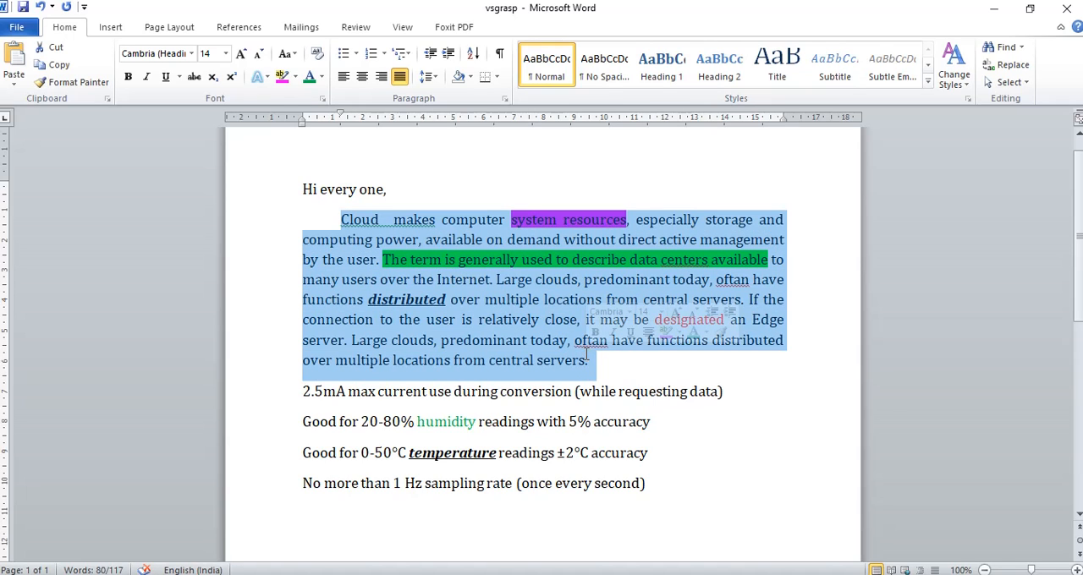
left_click(293, 57)
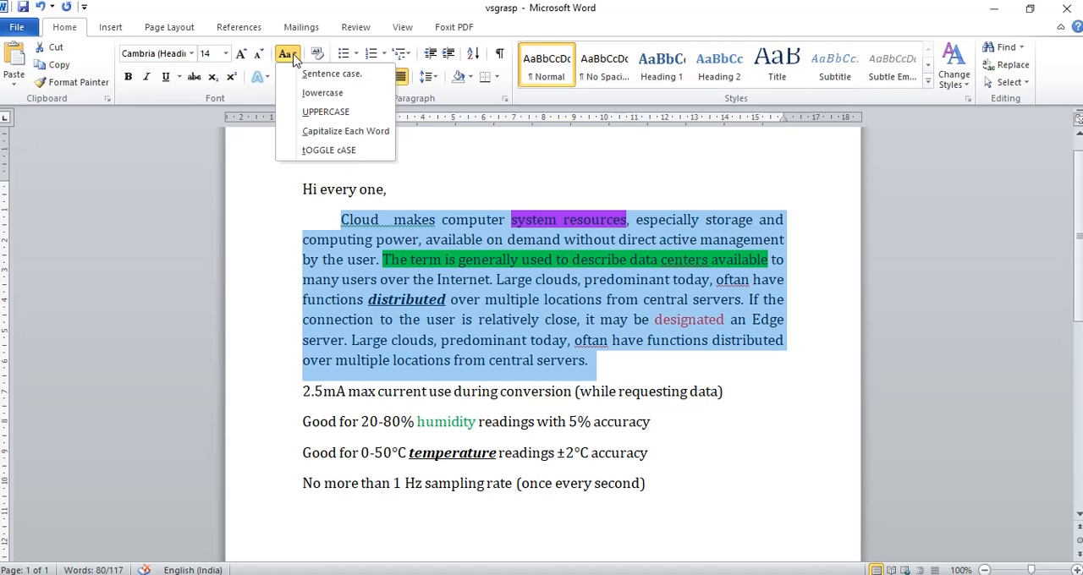
left_click(312, 94)
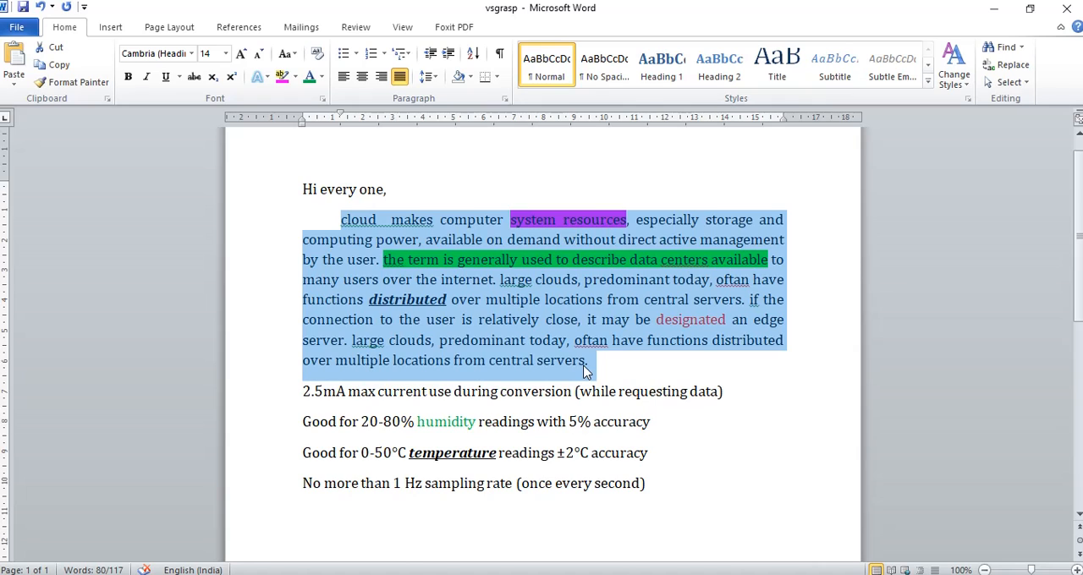
left_click(286, 55)
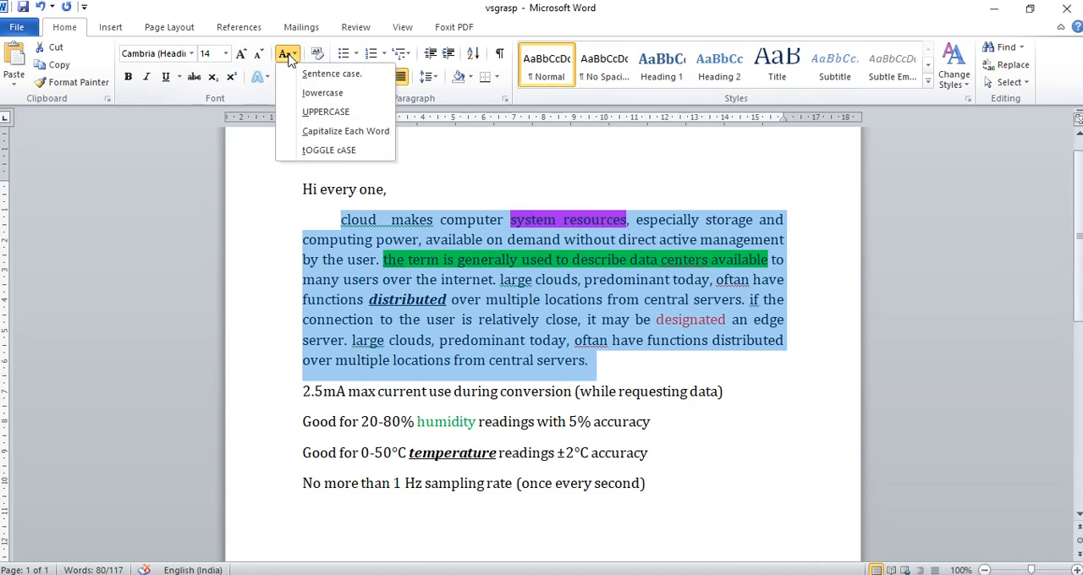
left_click(314, 111)
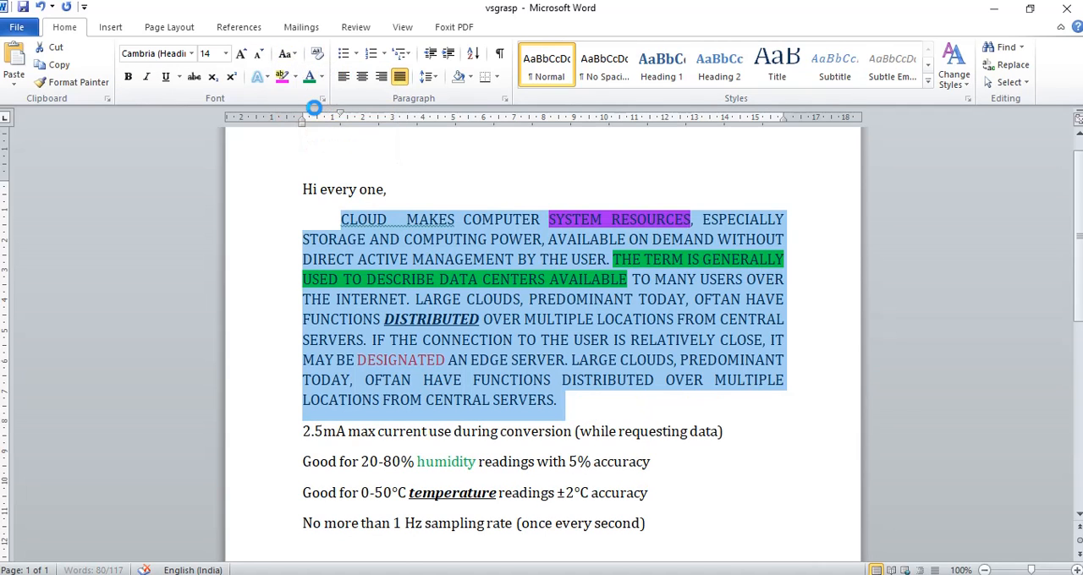
Apply Capitalize Each Word to the Cloud paragraph, switch it to Sentence case and deselect it
left_click(294, 56)
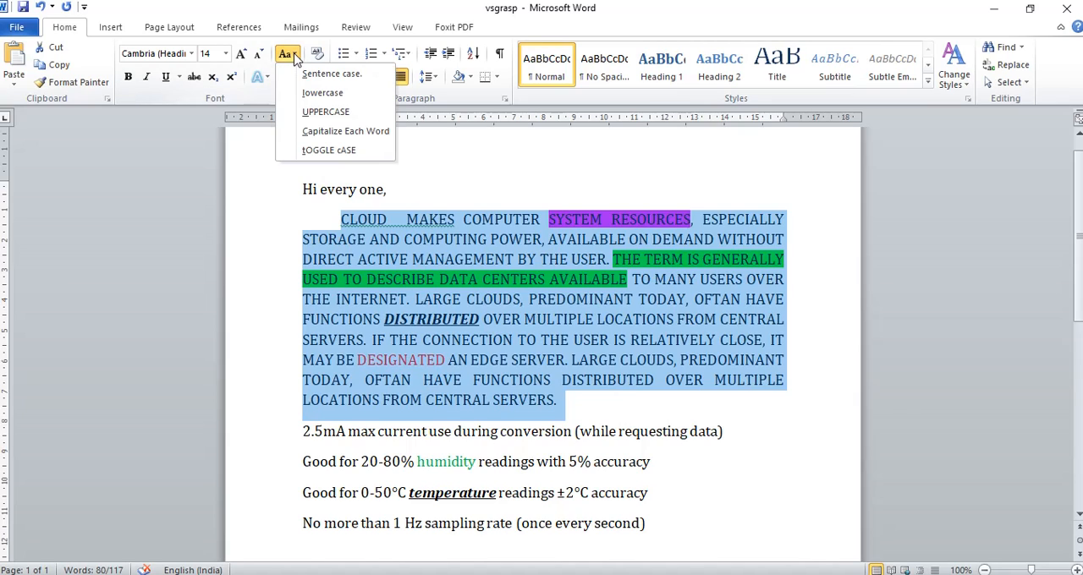
left_click(307, 133)
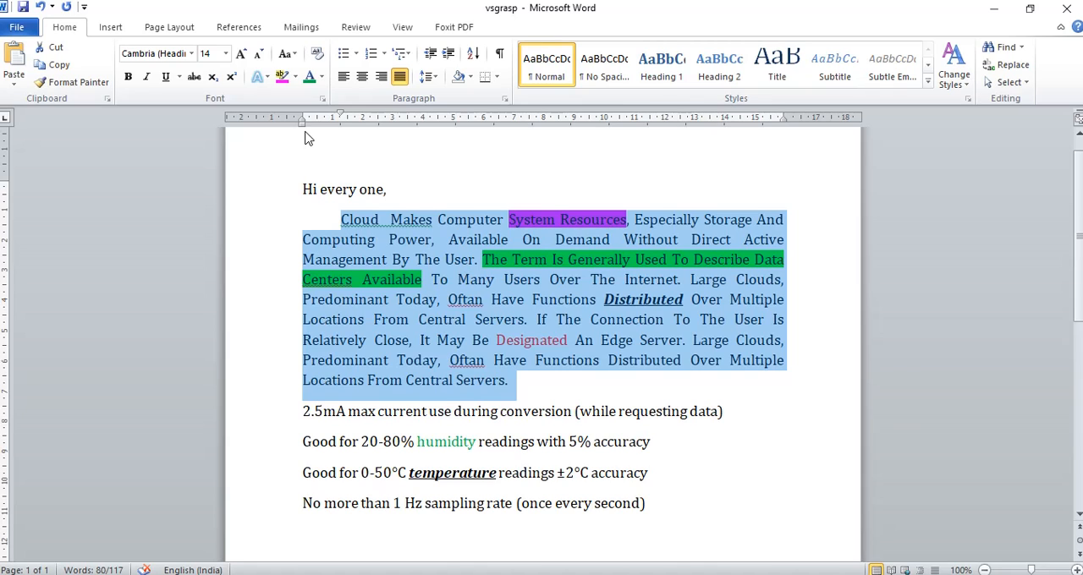
left_click(296, 56)
left_click(306, 75)
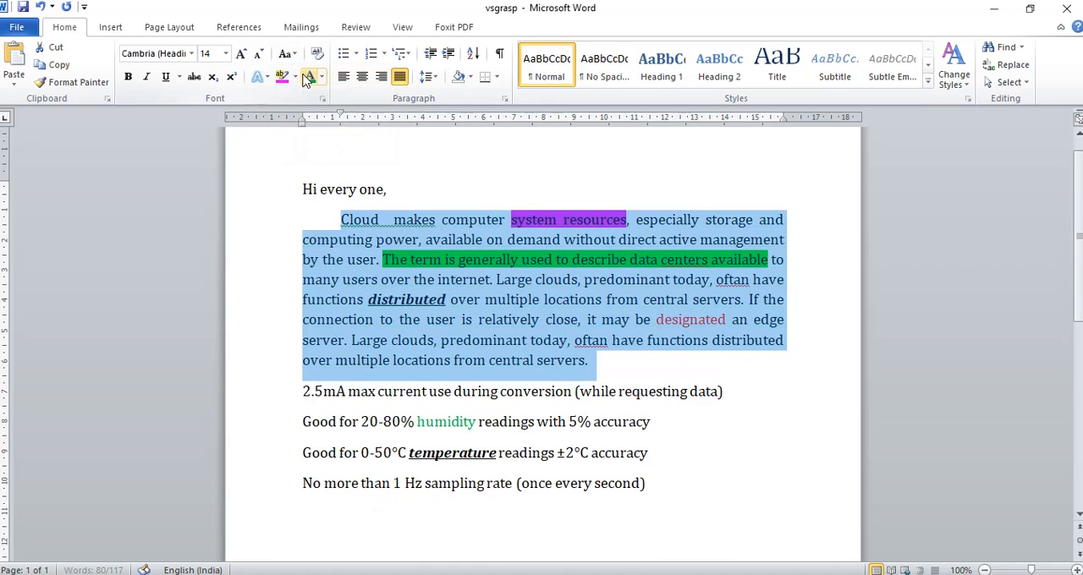
left_click(604, 361)
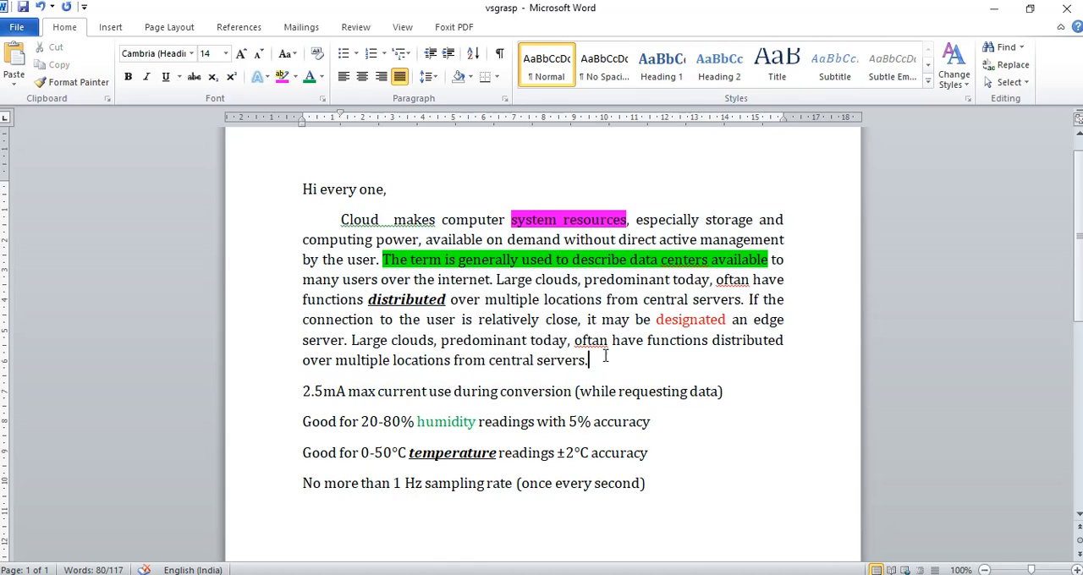
left_click(341, 221)
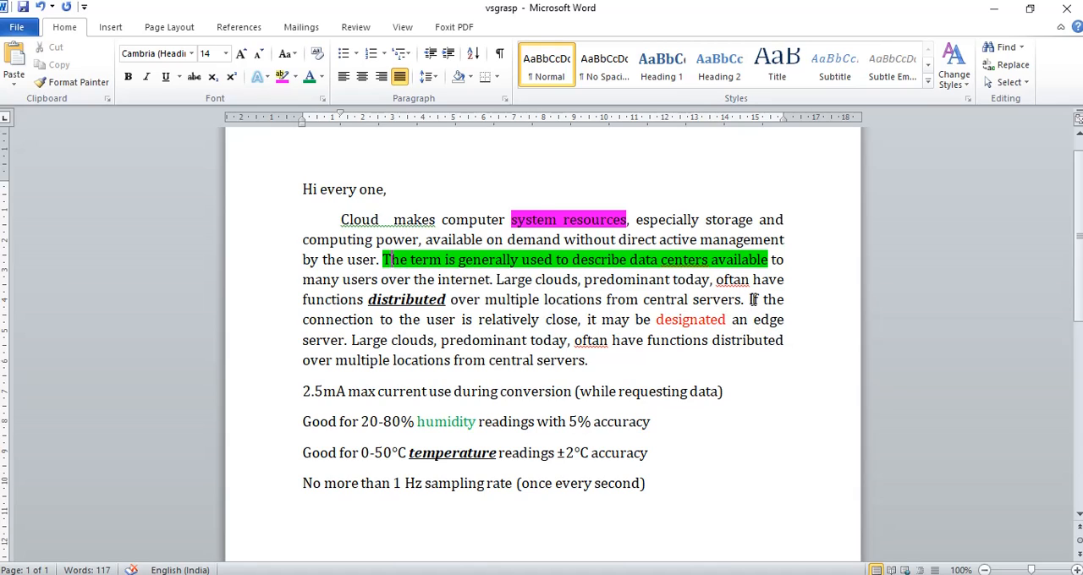
left_click_drag(748, 300, 754, 300)
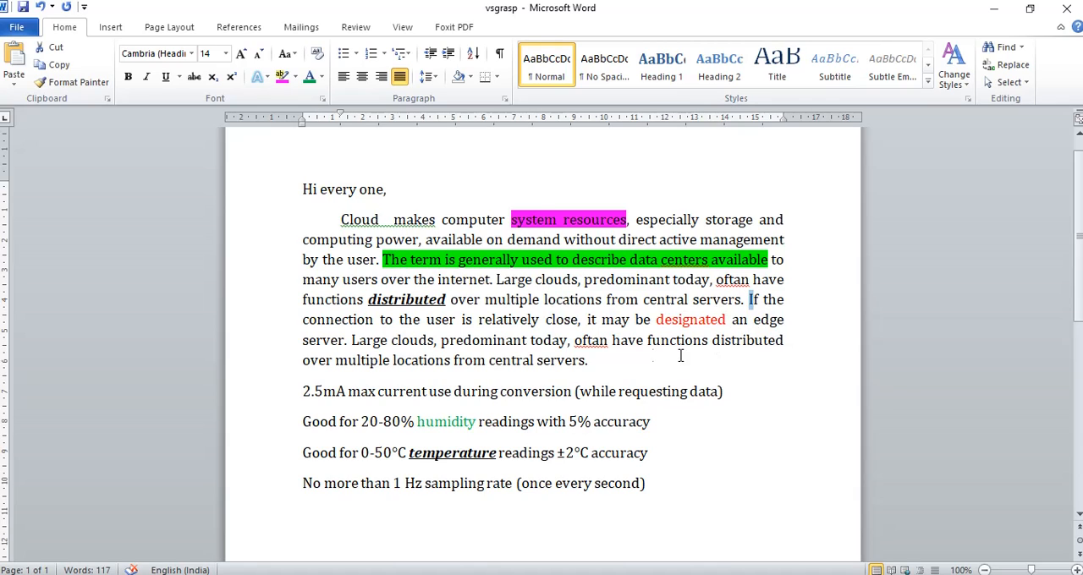
double_click(356, 340)
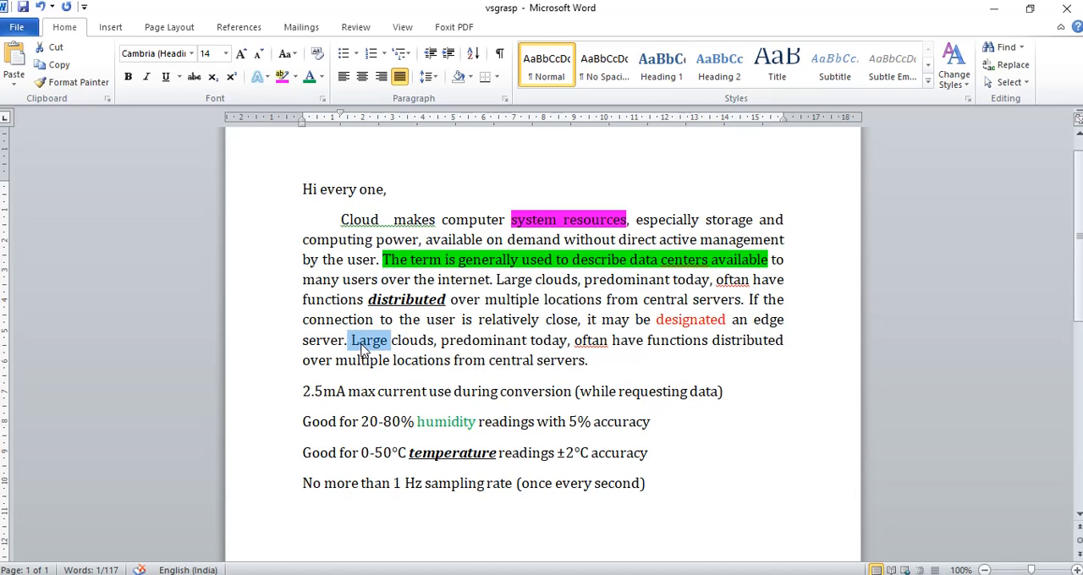
Remove the bold, italic and underline formatting from the word "distributed" in the Cloud paragraph
left_click(359, 340)
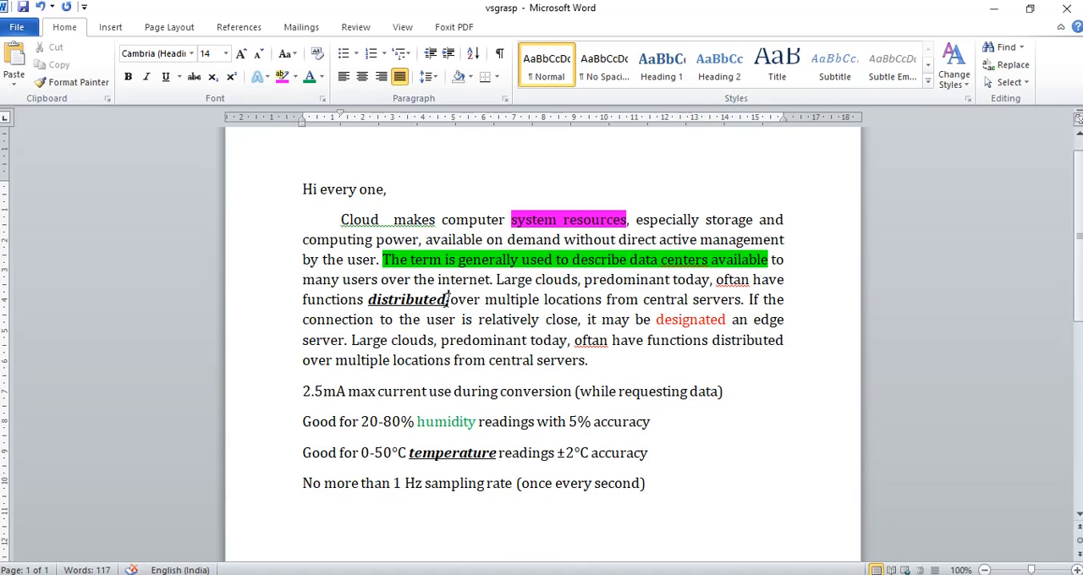
left_click_drag(449, 299, 368, 301)
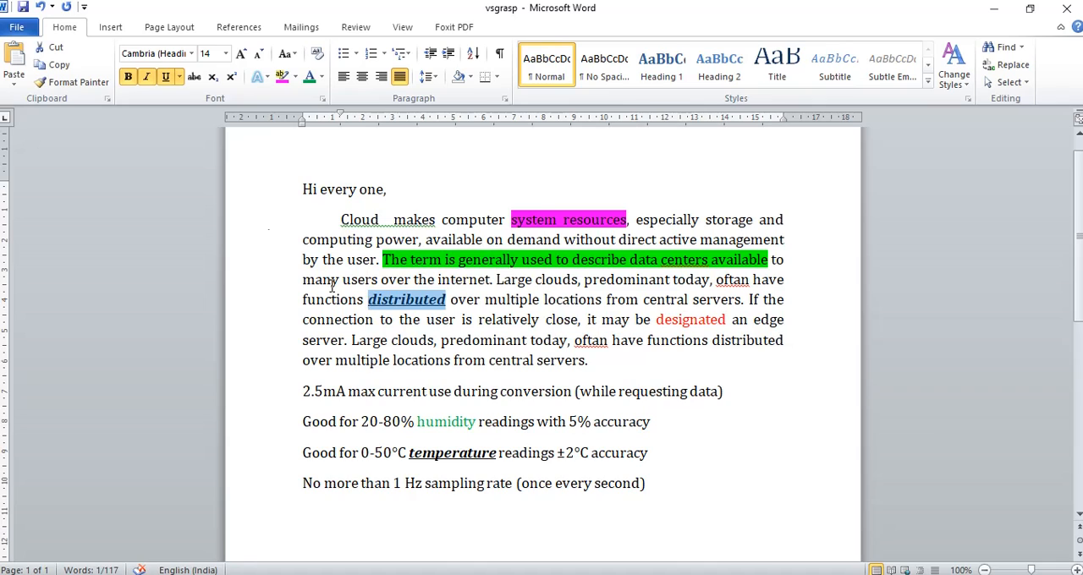
left_click(128, 77)
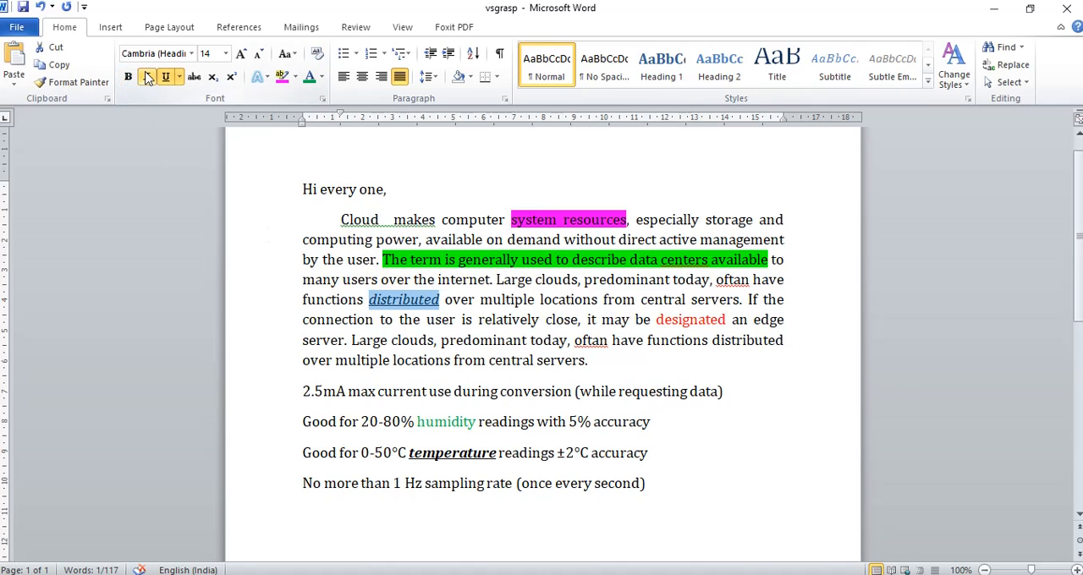
left_click(147, 77)
left_click(165, 77)
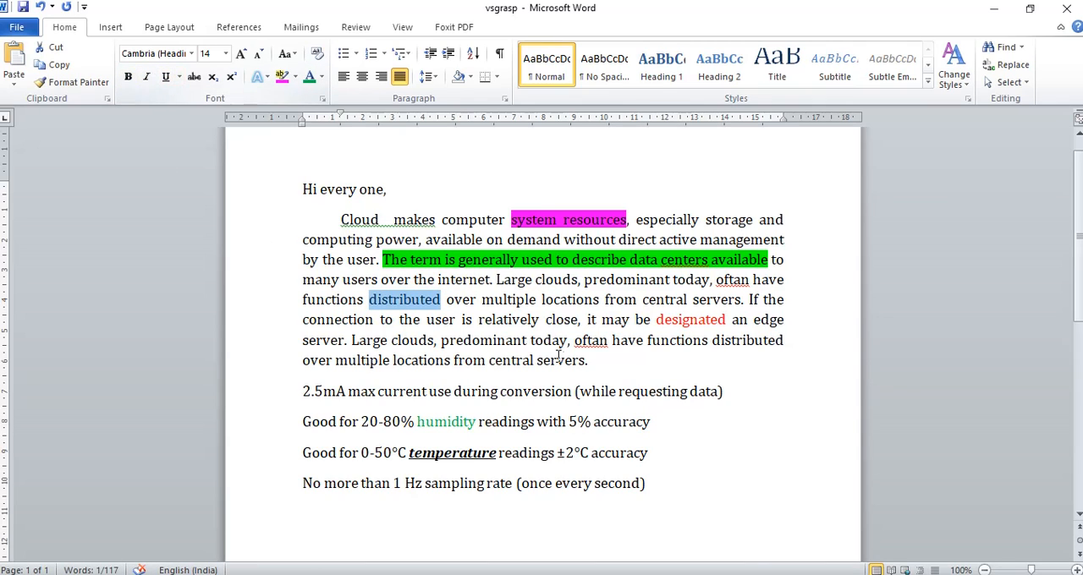
left_click(513, 340)
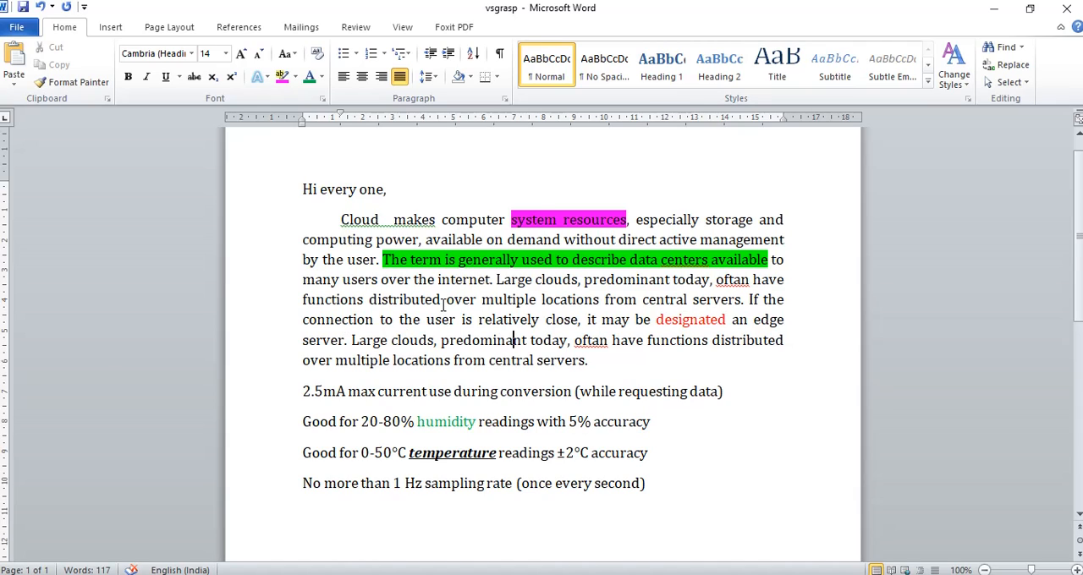
Make the first "distributed" in the Cloud paragraph bold, italic and underlined again
left_click_drag(443, 303, 363, 291)
left_click(127, 77)
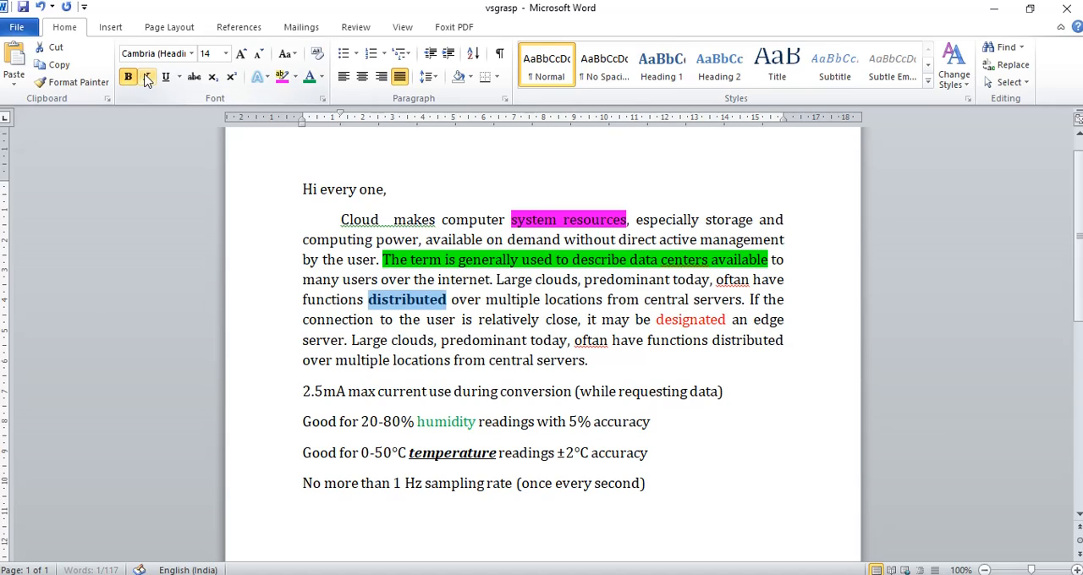
left_click(146, 77)
left_click(165, 77)
left_click(472, 319)
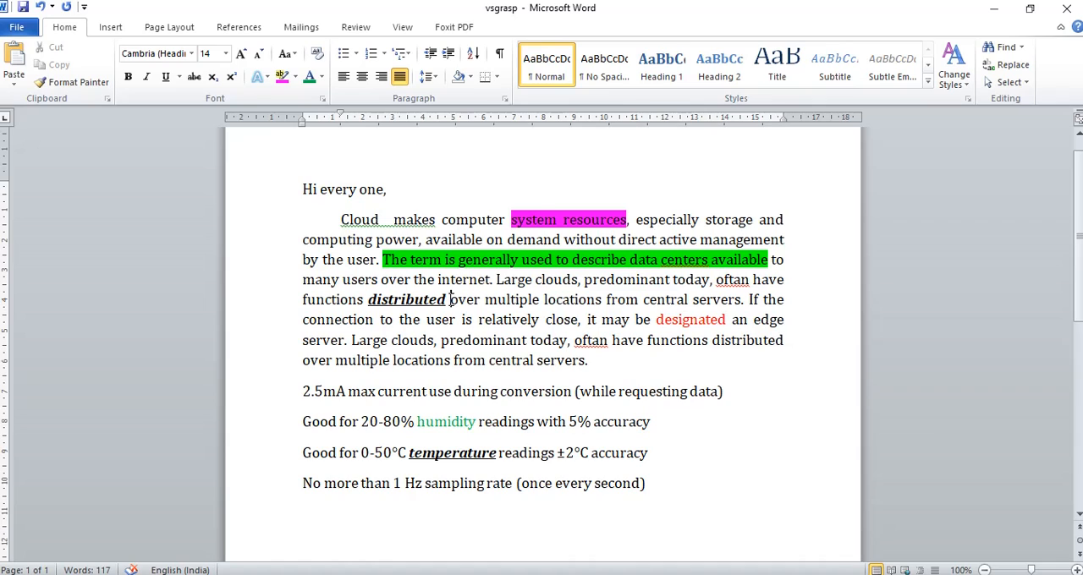
Clear all formatting from the first "distributed" in the Cloud paragraph with Clear Formatting
left_click_drag(447, 299, 369, 299)
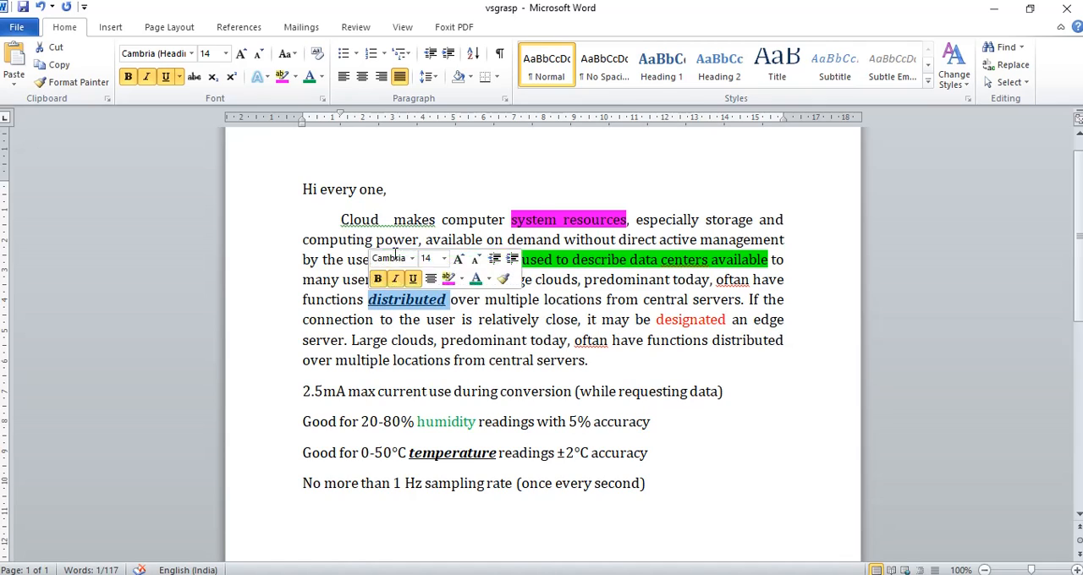
left_click(317, 54)
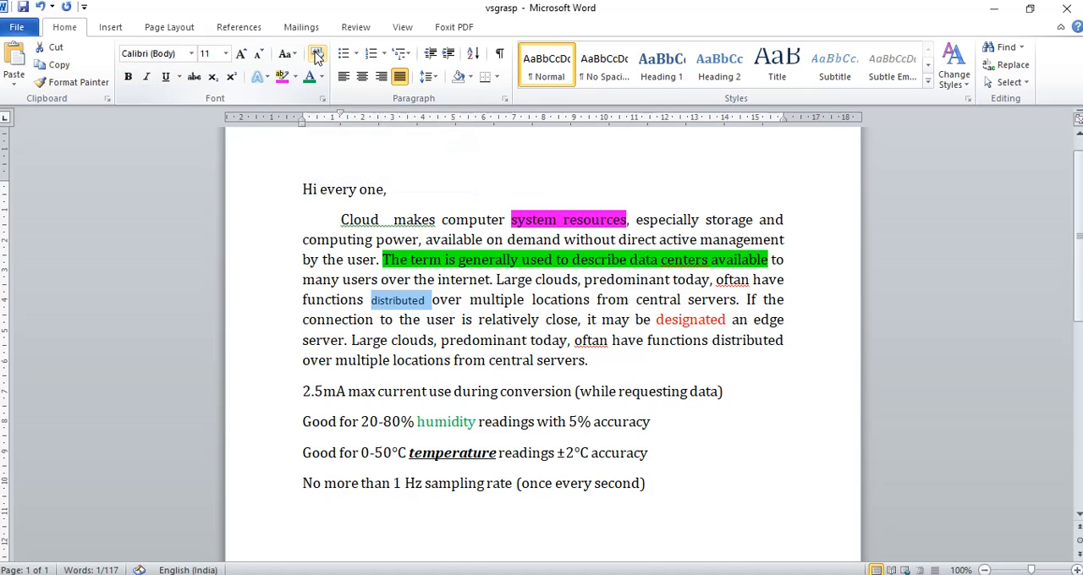
left_click(441, 320)
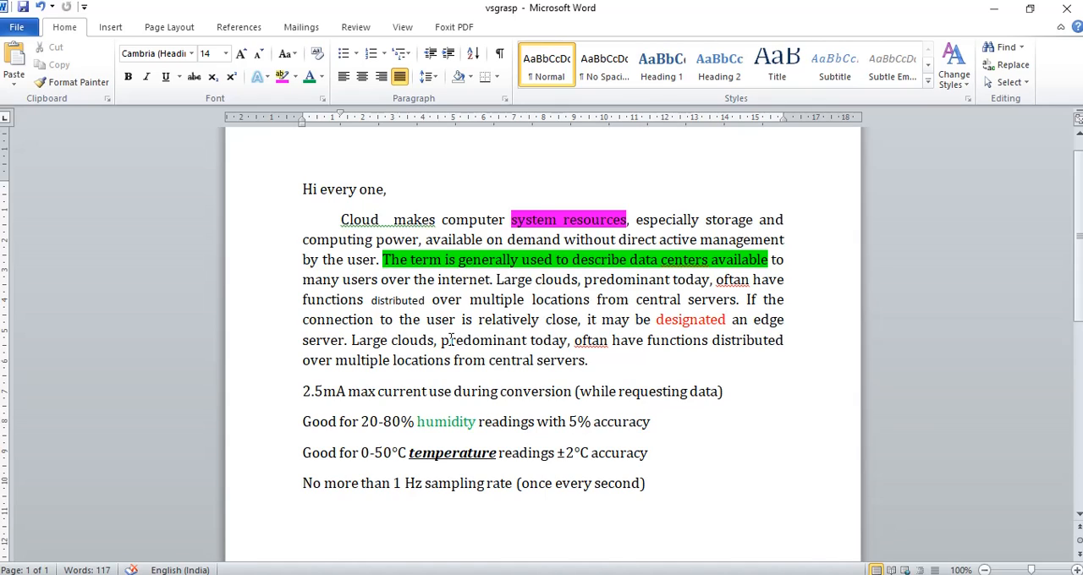
Copy the formatting of the word "functions" onto the adjacent small word "distributed" with Format Painter
left_click(414, 300)
left_click(332, 299)
left_click(396, 300)
left_click_drag(426, 301, 372, 302)
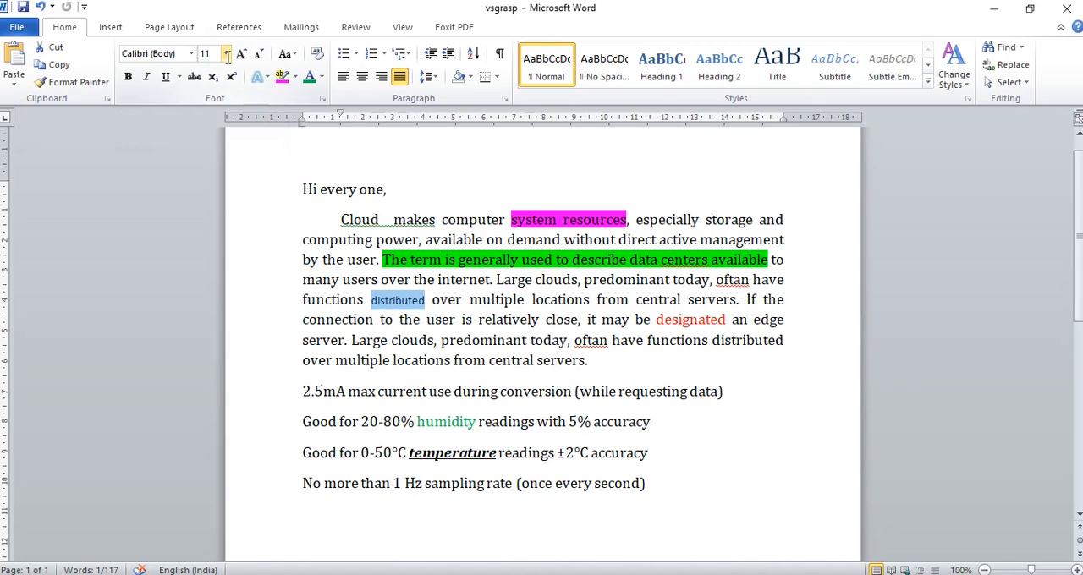
left_click(343, 301)
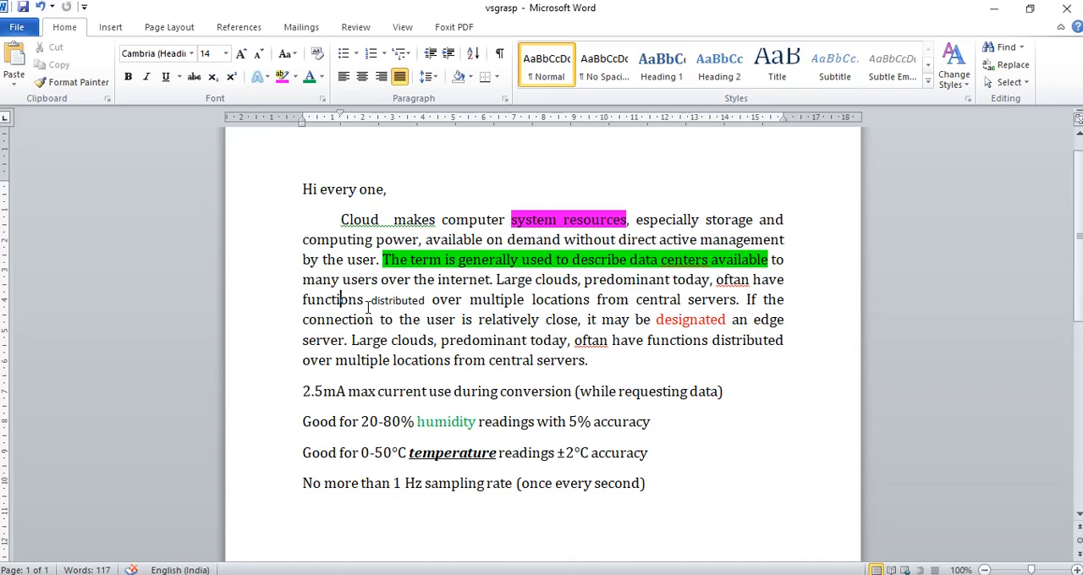
left_click_drag(364, 300, 302, 302)
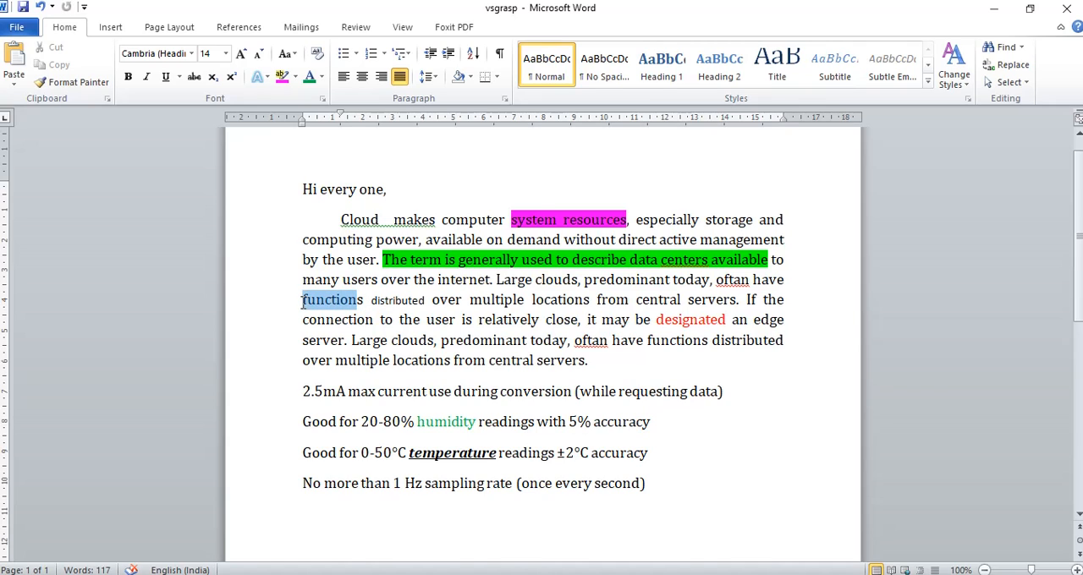
left_click(79, 83)
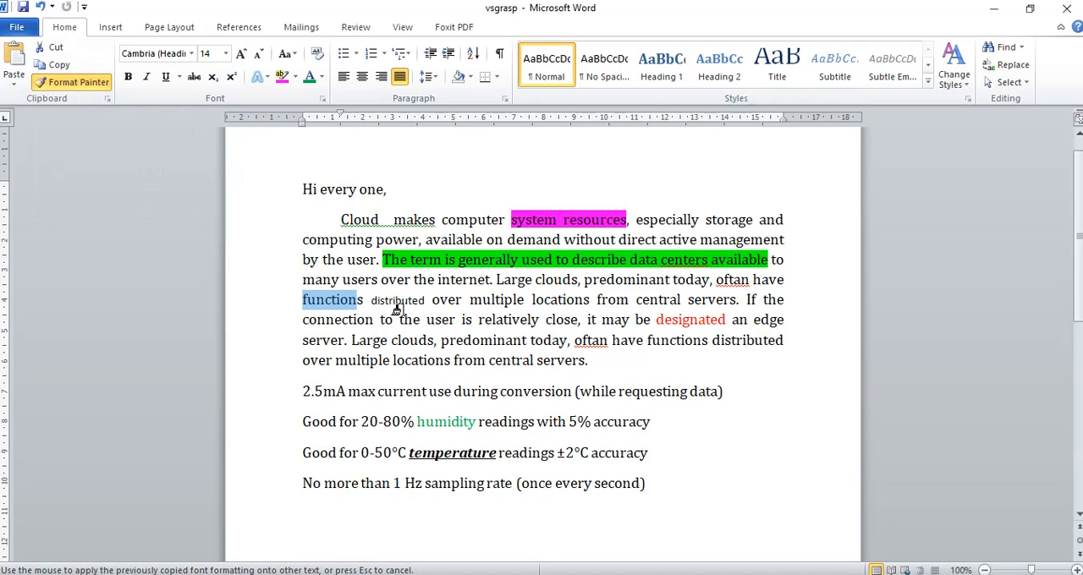
left_click_drag(430, 304, 362, 302)
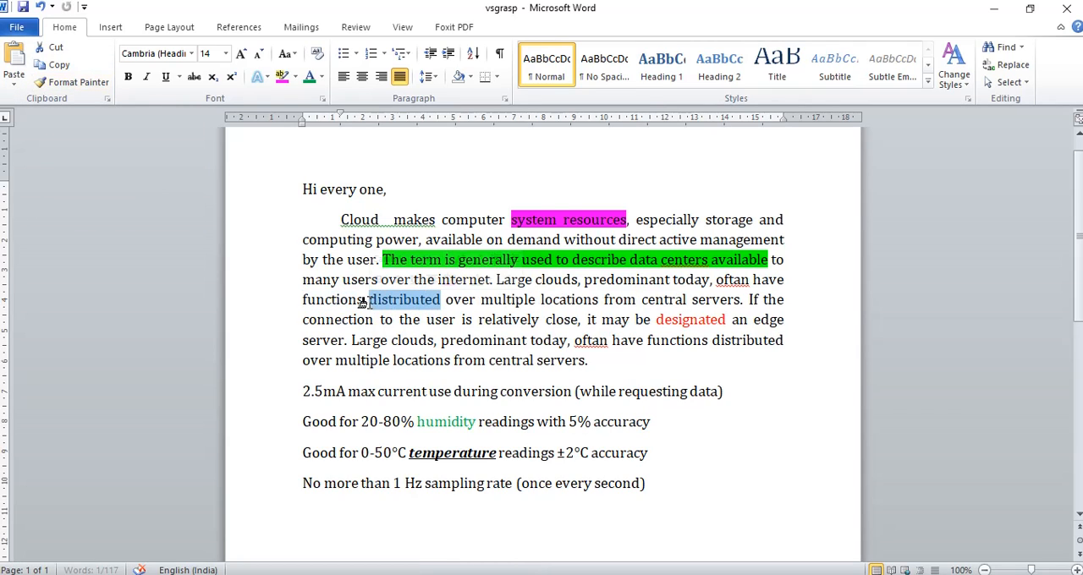
left_click(451, 341)
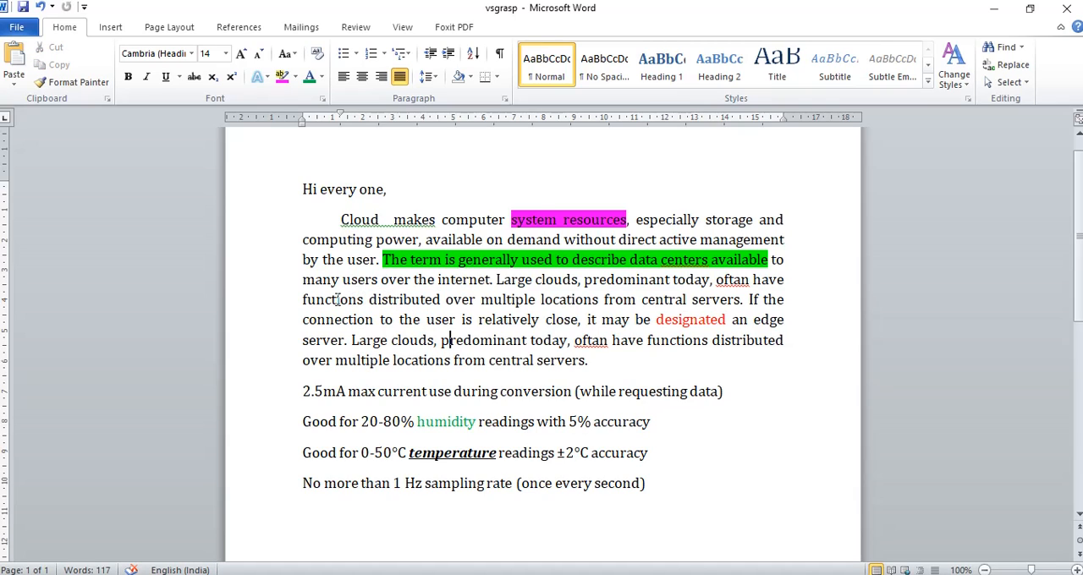
Copy the formatting of "functions" onto the red word "designated" with Format Painter
left_click(364, 299)
left_click_drag(364, 300, 303, 302)
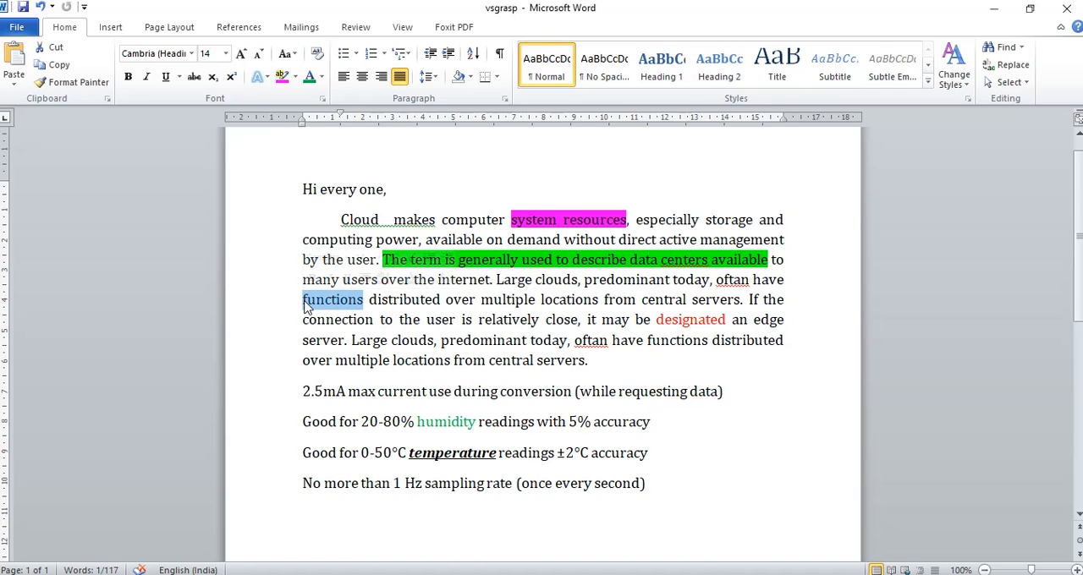
left_click(82, 84)
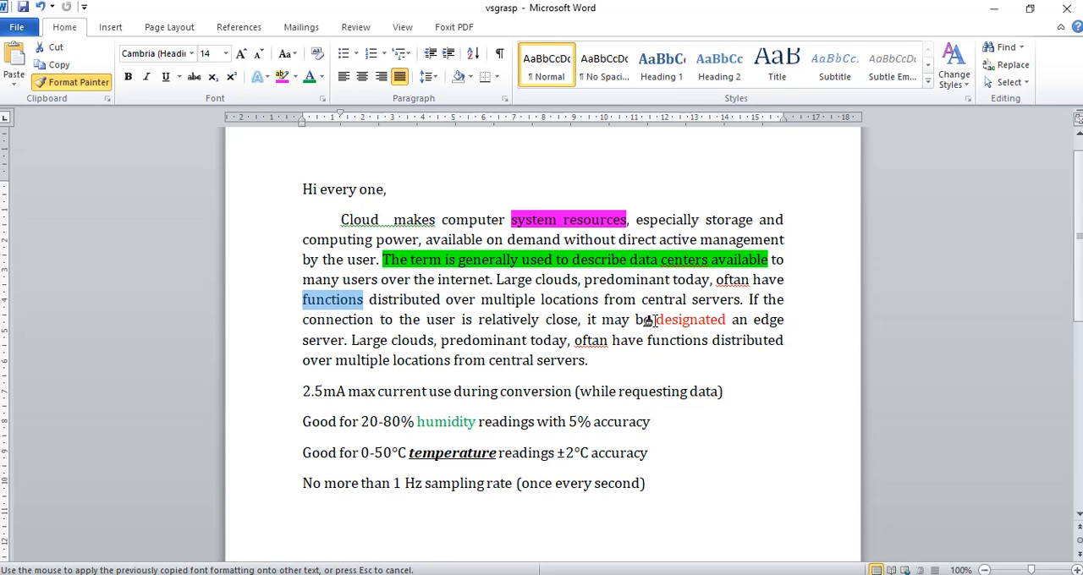
left_click_drag(655, 320, 729, 320)
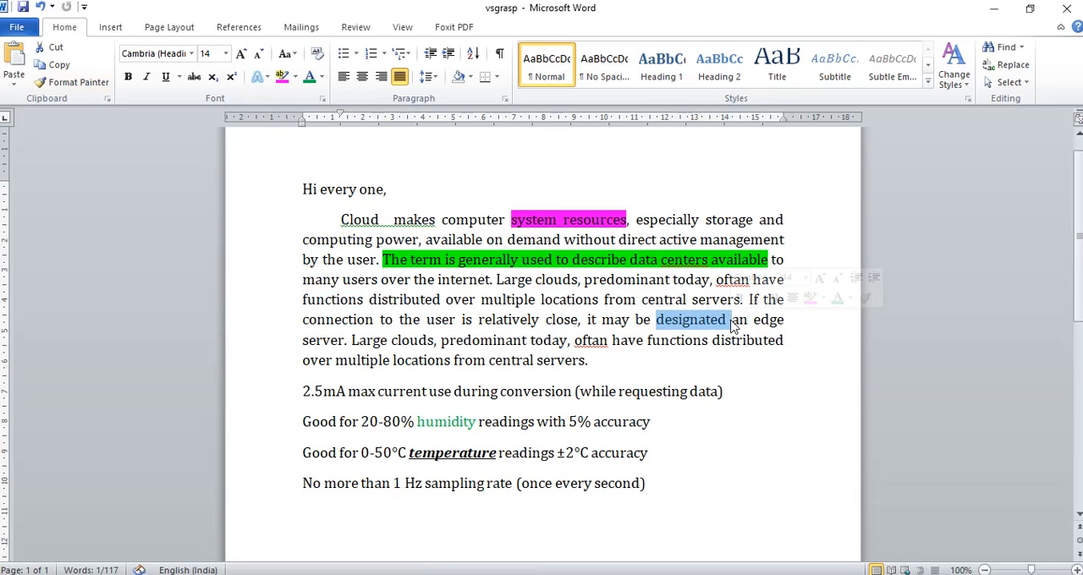
left_click(330, 310)
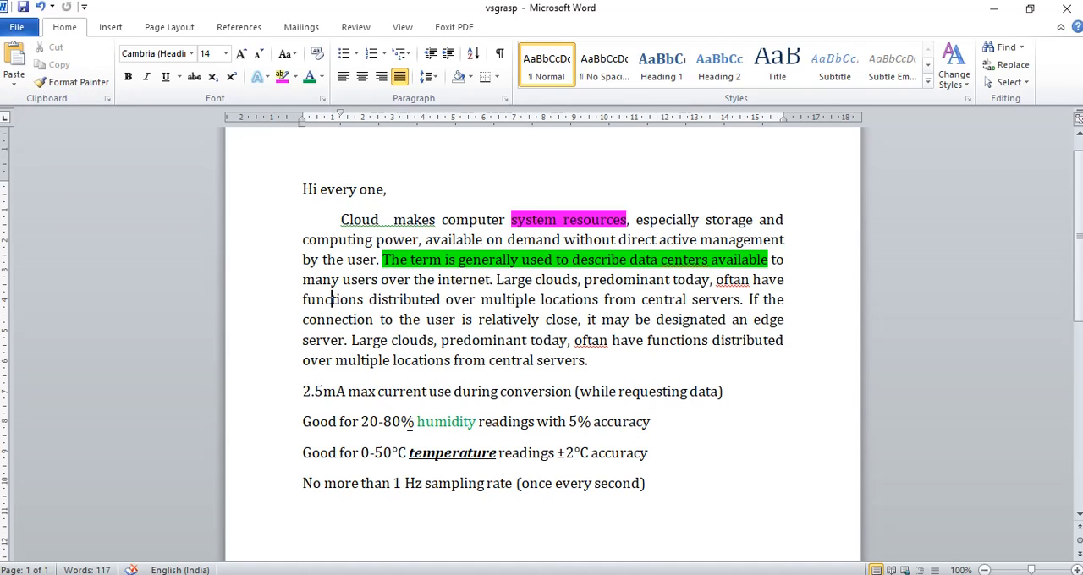
Copy the formatting of "during" in the 2.5mA line onto the green word "humidity" with Format Painter
left_click_drag(410, 425, 458, 423)
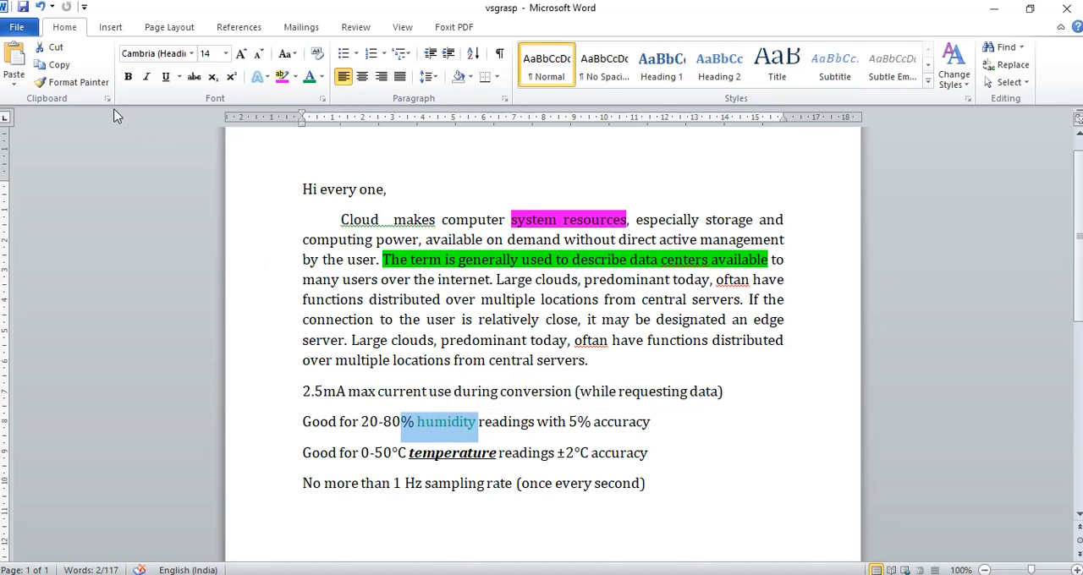
left_click_drag(492, 394, 455, 393)
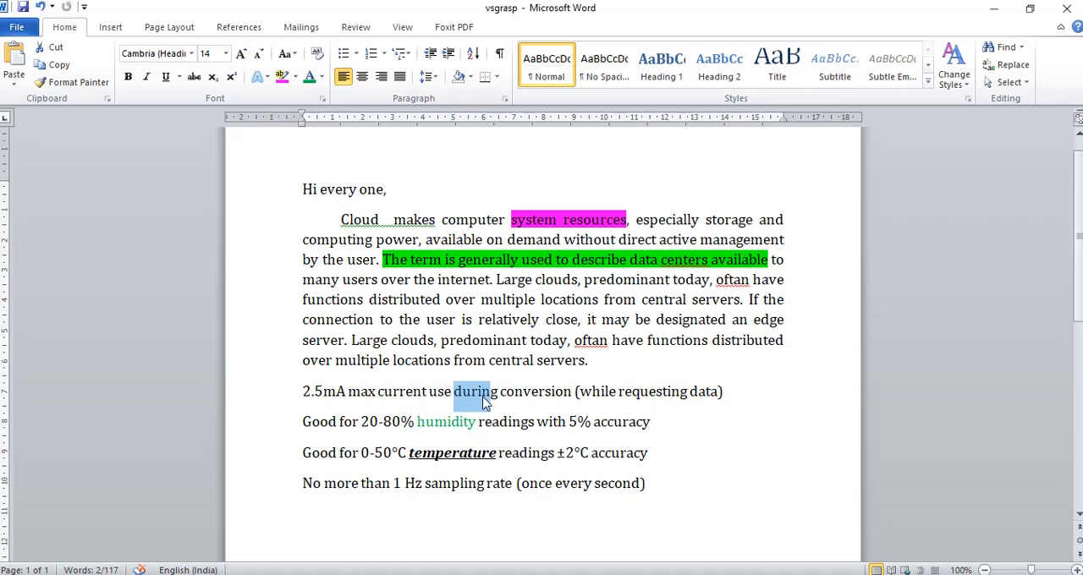
left_click(76, 82)
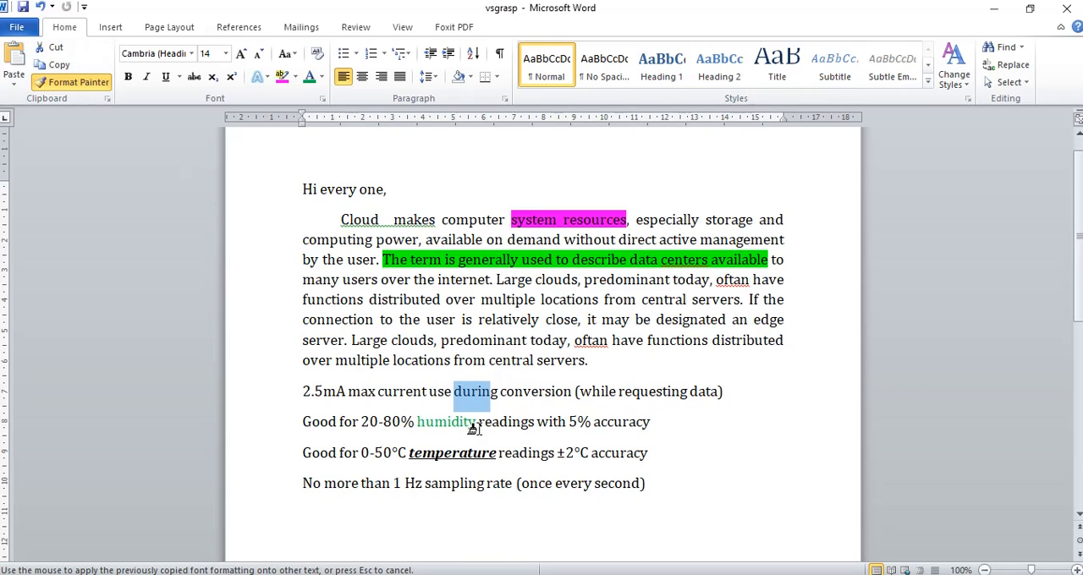
left_click_drag(476, 425, 411, 423)
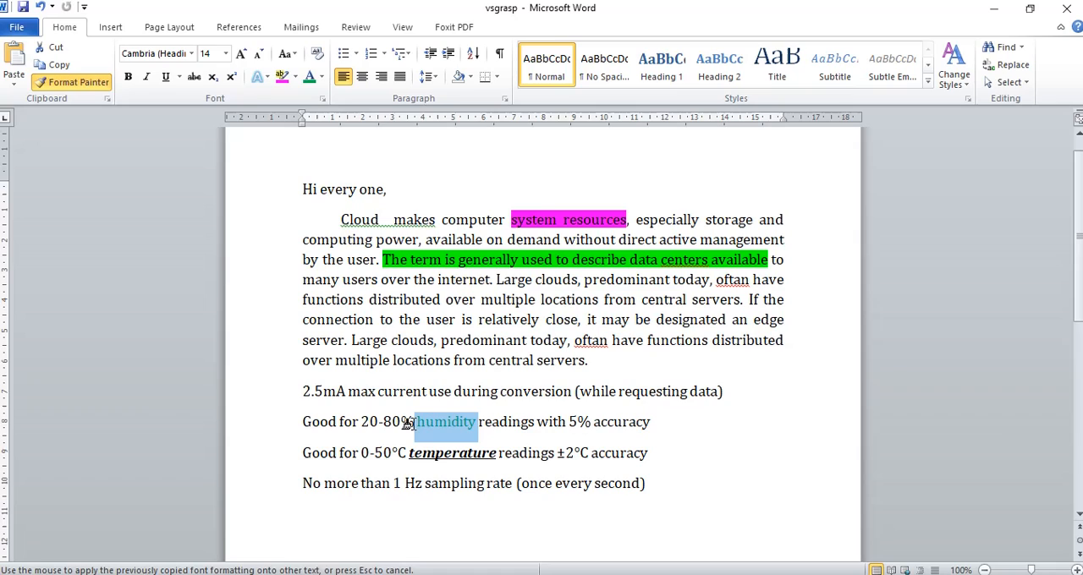
left_click(650, 454)
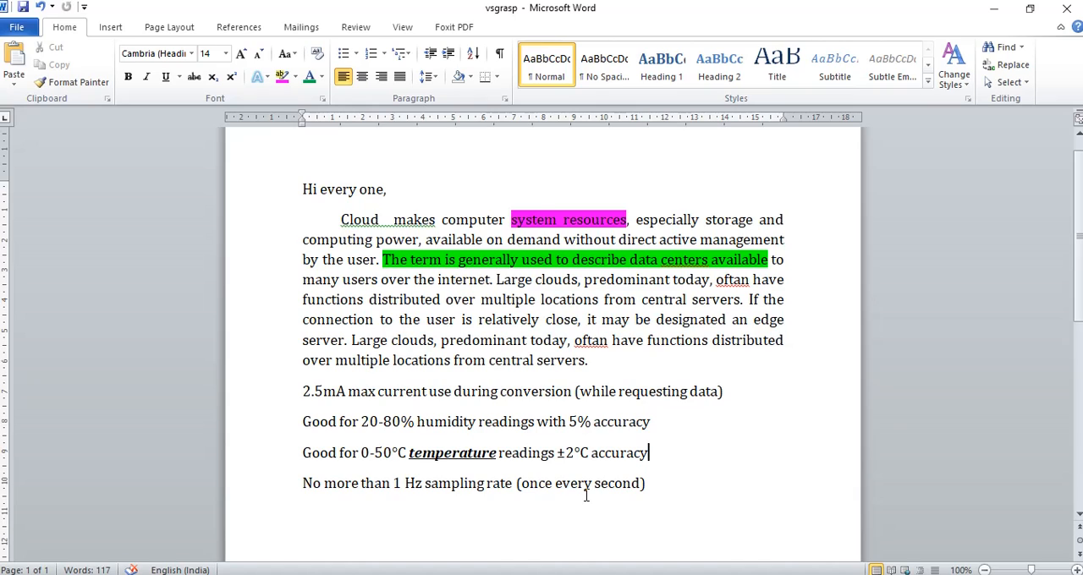
Search the document for "good", view the matches and close the search
left_click(1006, 47)
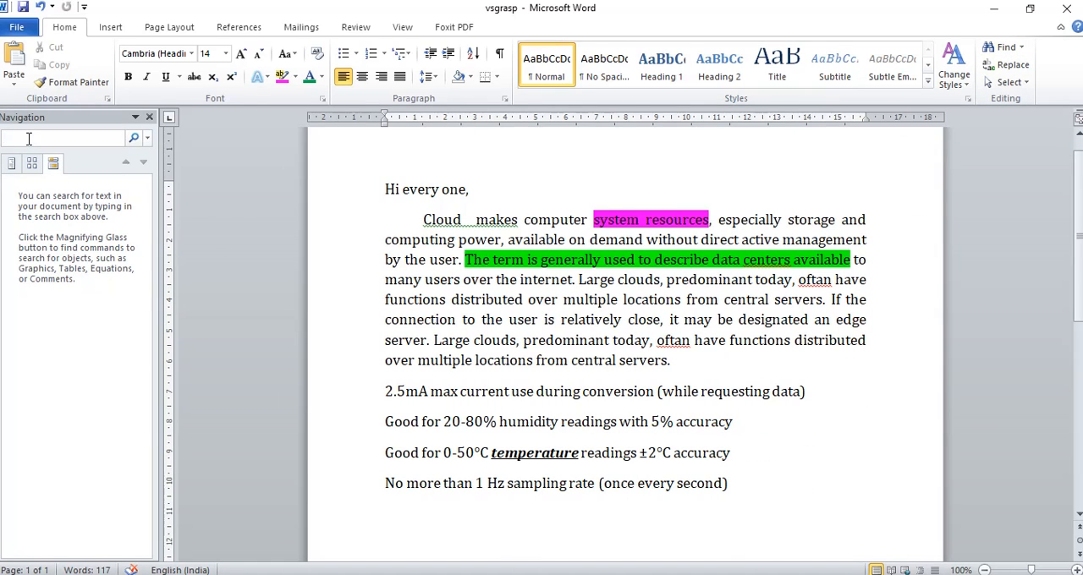
type("good")
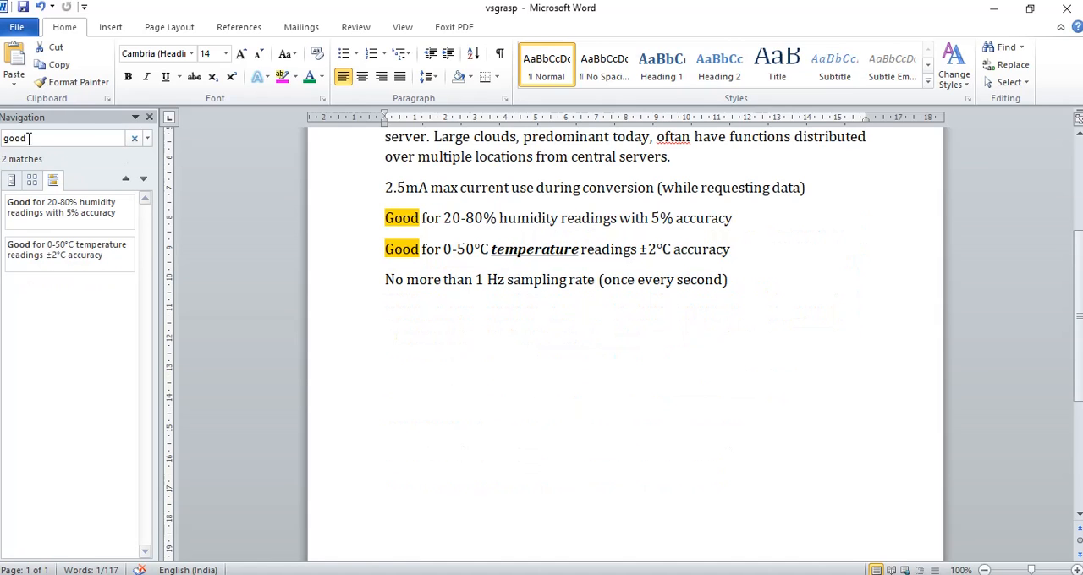
scroll(523, 394, "up", 3)
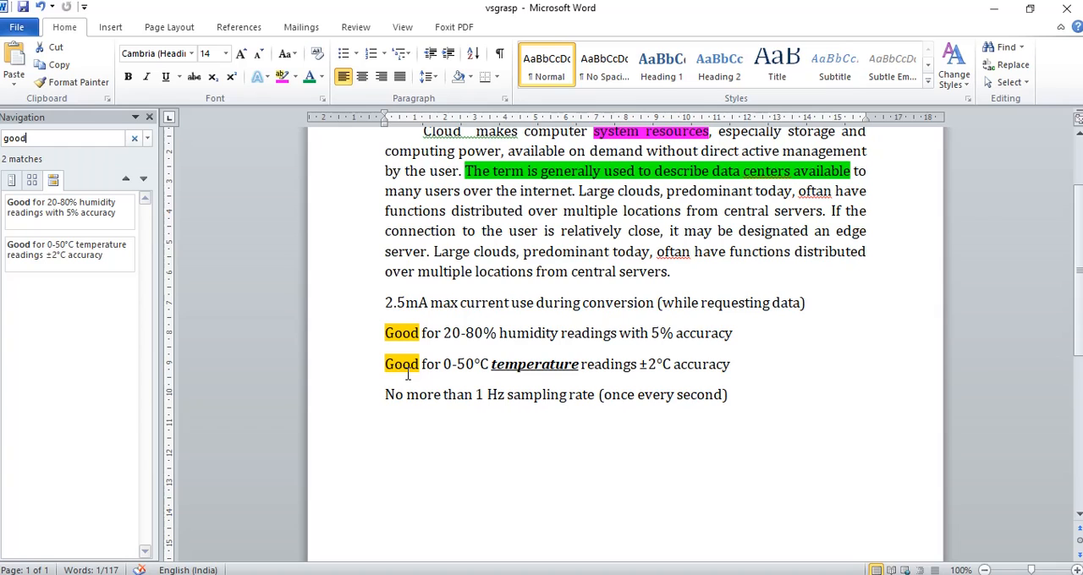
left_click(149, 117)
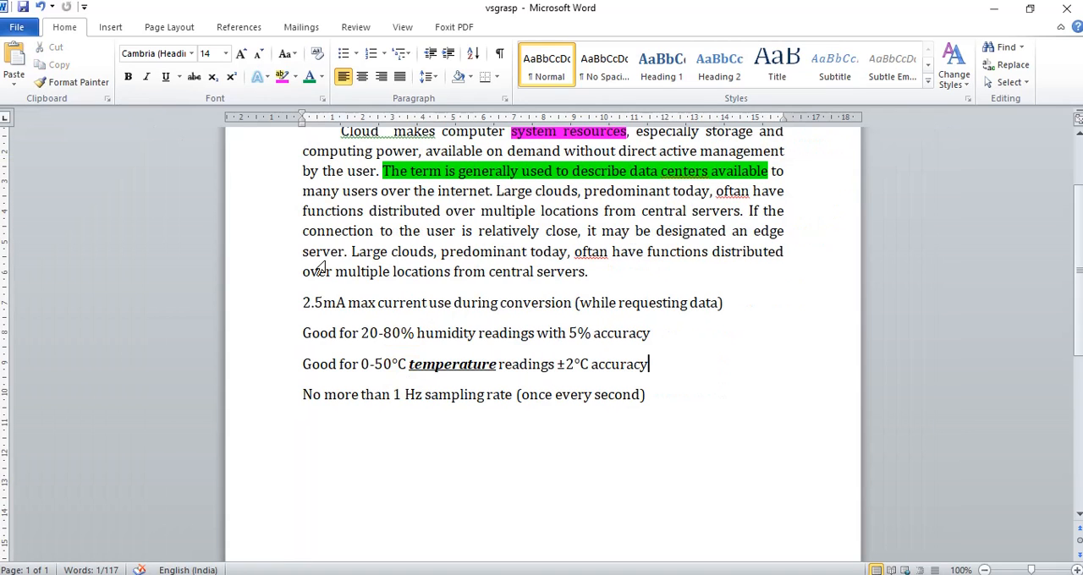
Replace every occurrence of "oftan" in the document with "often" using Find and Replace
left_click(1012, 68)
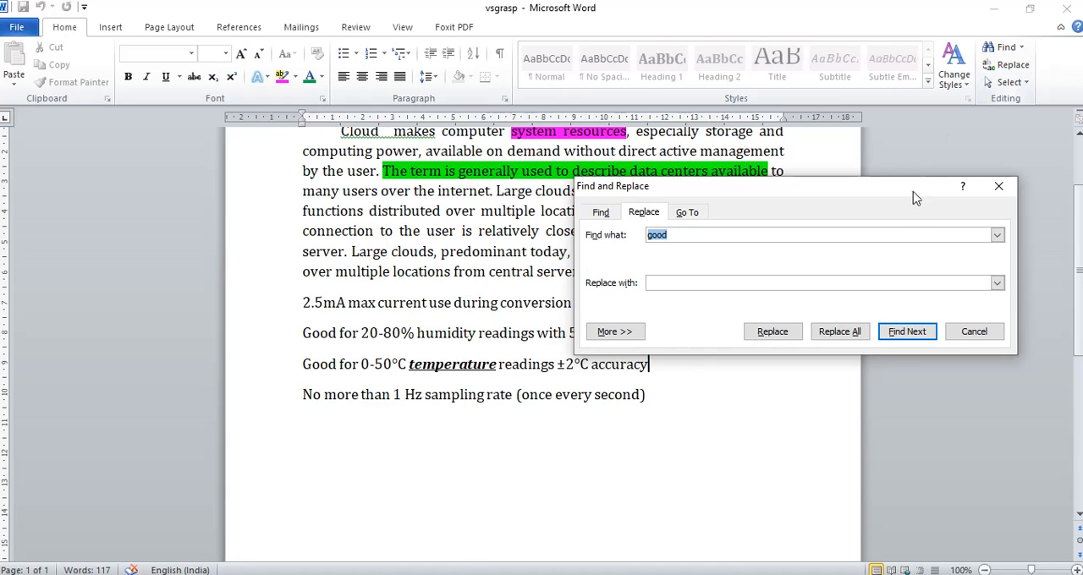
left_click_drag(902, 193, 708, 399)
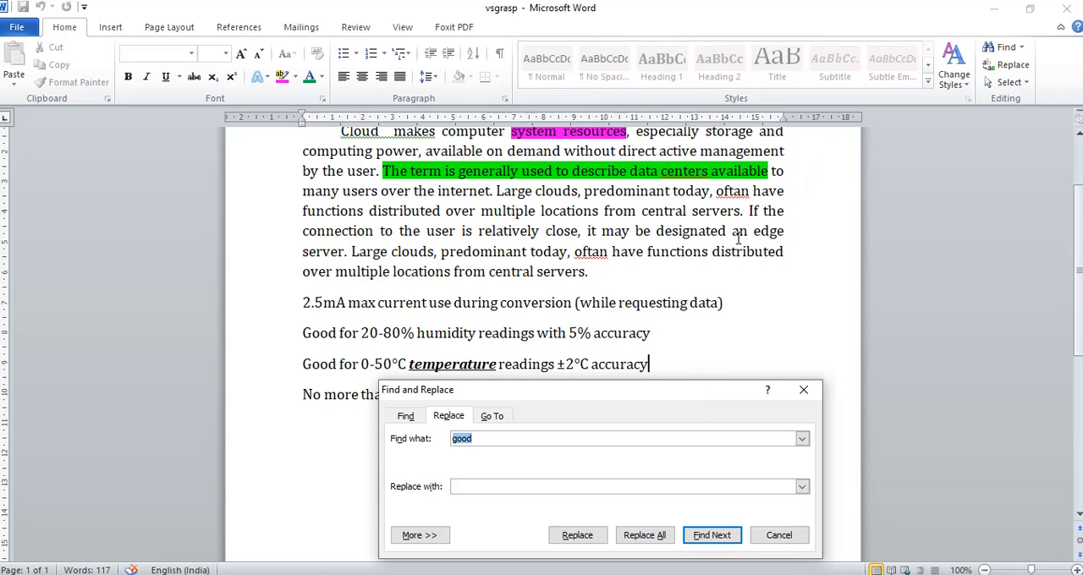
left_click(715, 193)
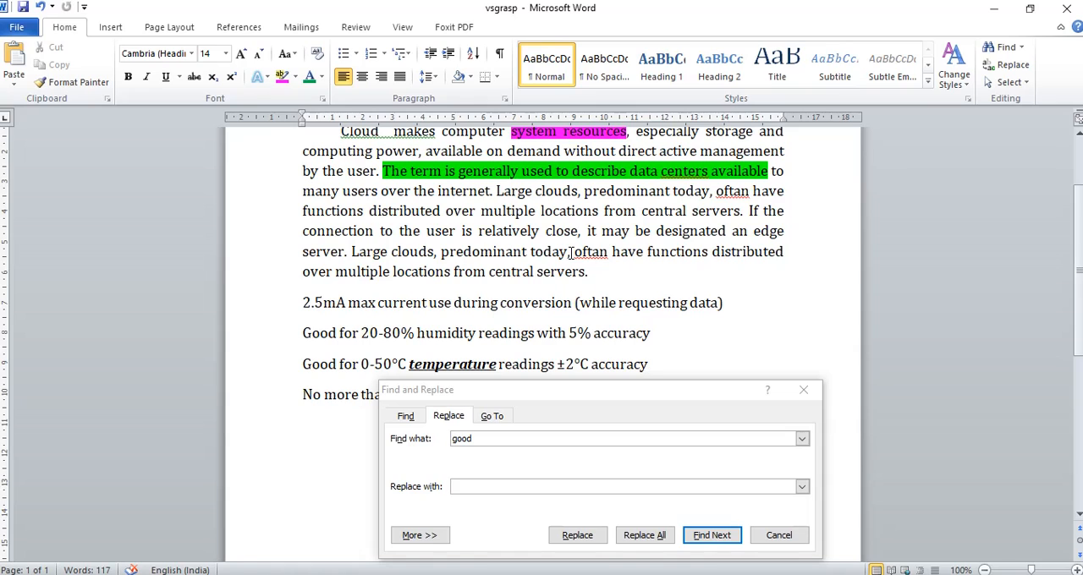
left_click(471, 440)
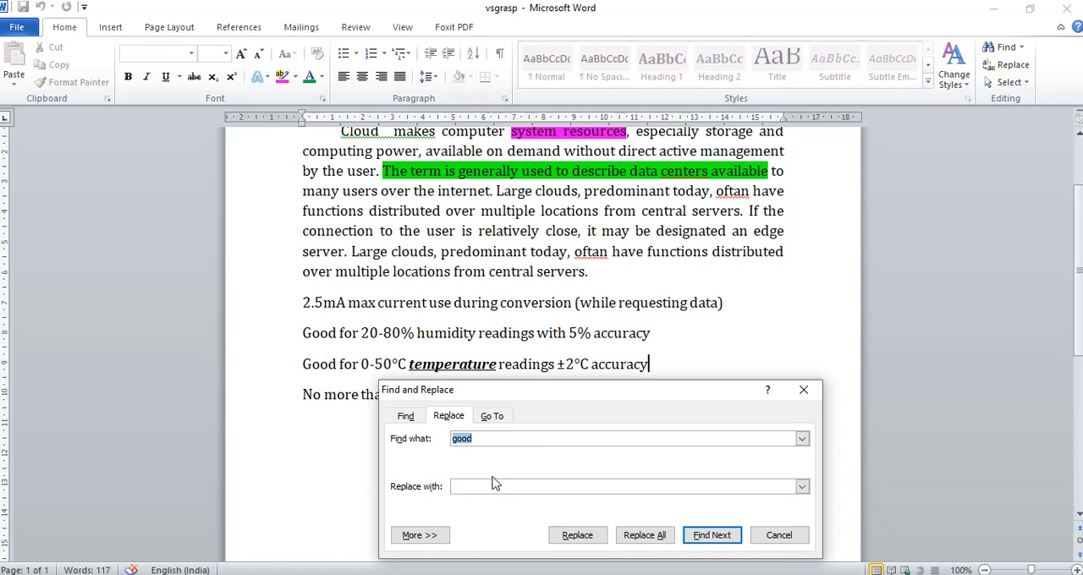
type("oftan")
left_click(475, 487)
type("often")
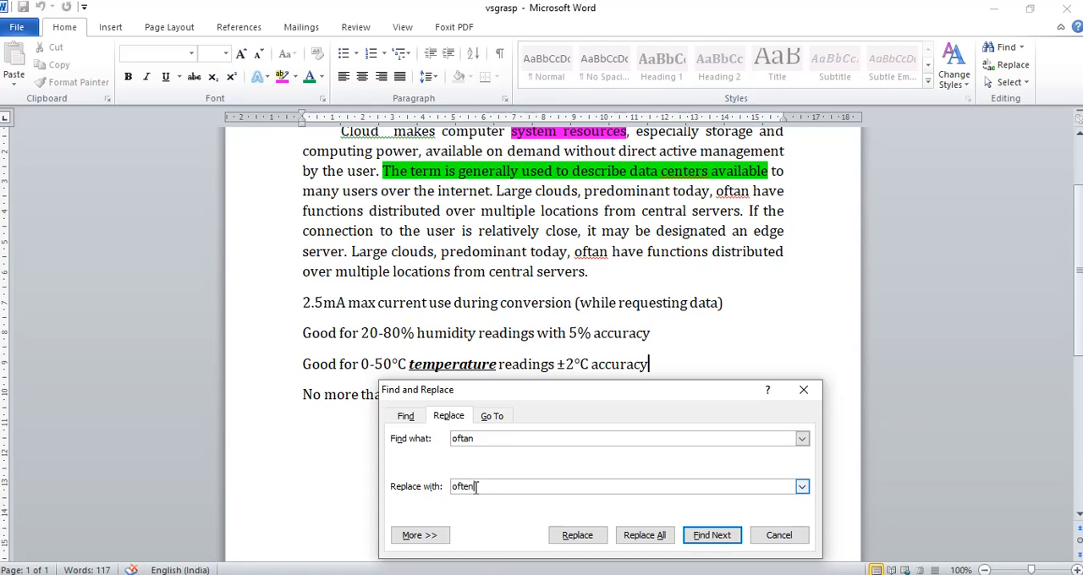
left_click(644, 535)
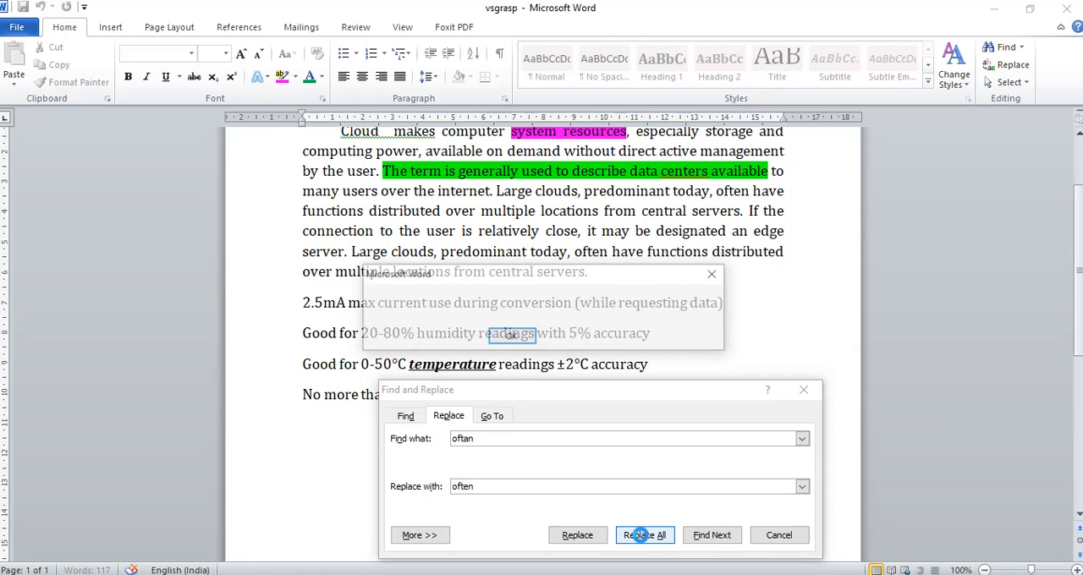
Close the Find and Replace dialog and check both replaced words "often" in the Cloud paragraph
left_click(513, 335)
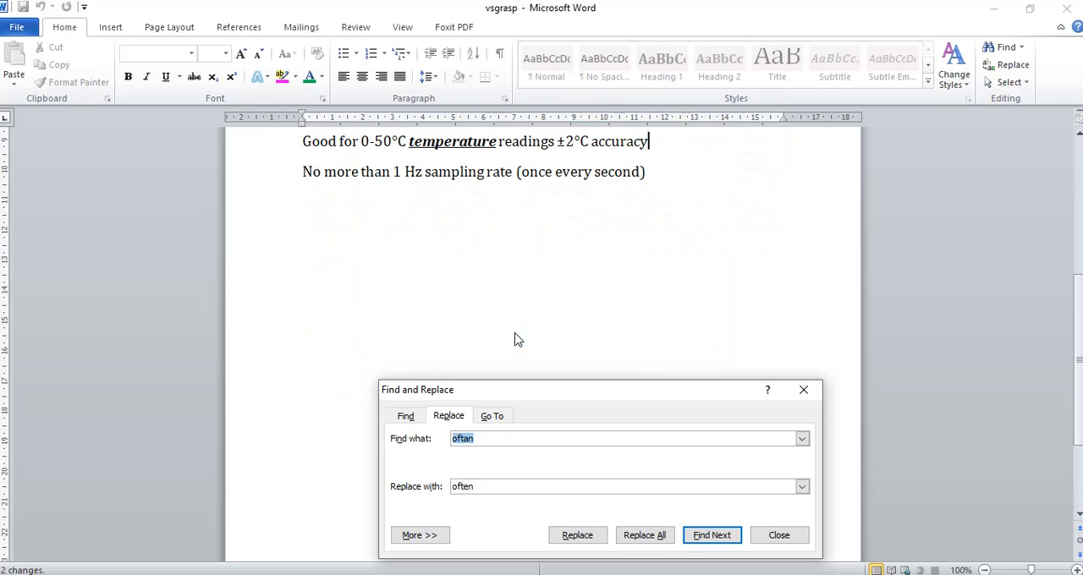
left_click(778, 535)
scroll(689, 461, "up", 3)
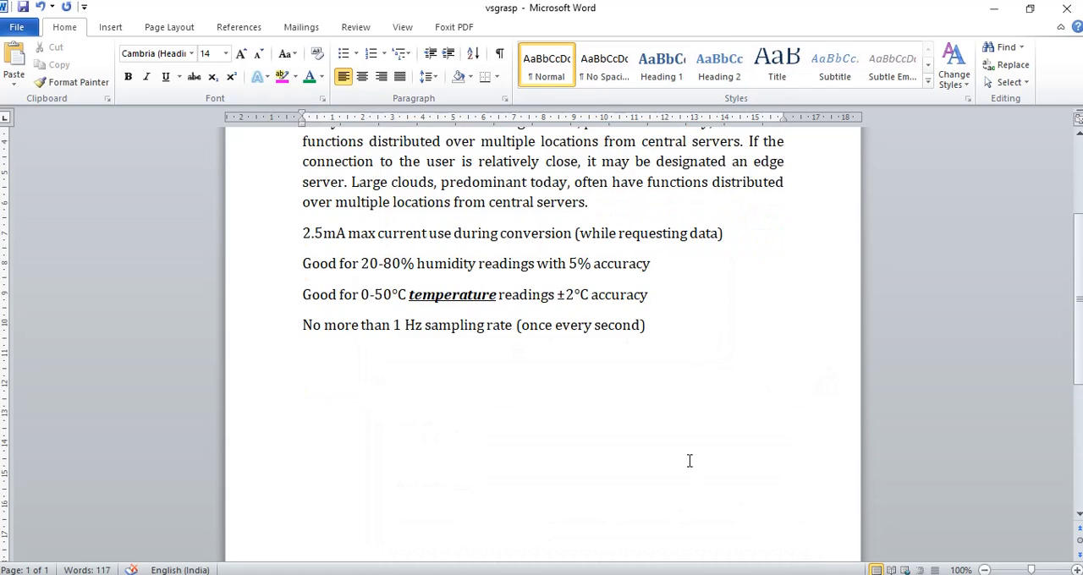
scroll(690, 461, "up", 3)
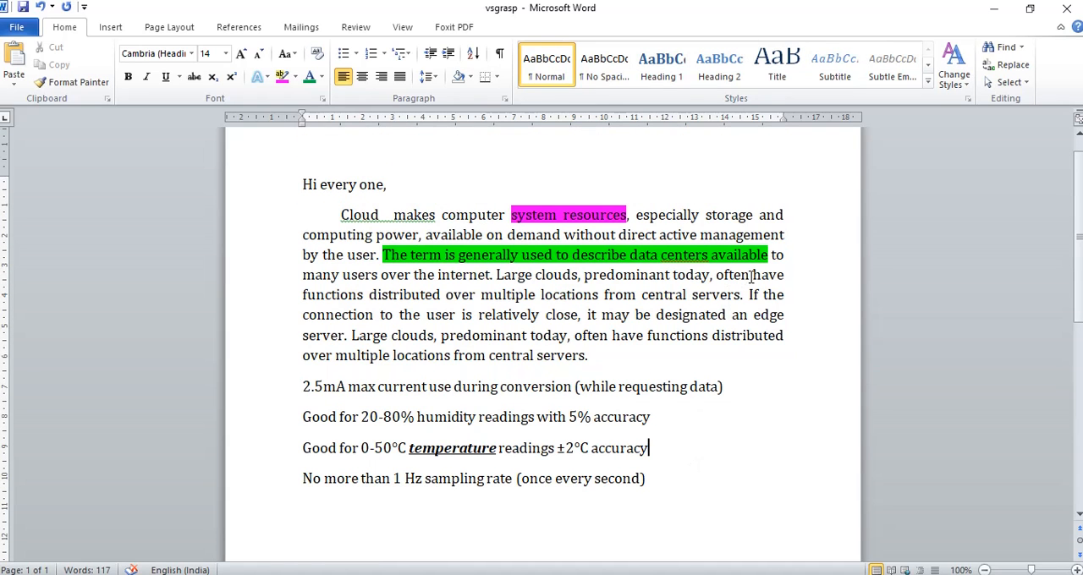
left_click_drag(751, 275, 716, 275)
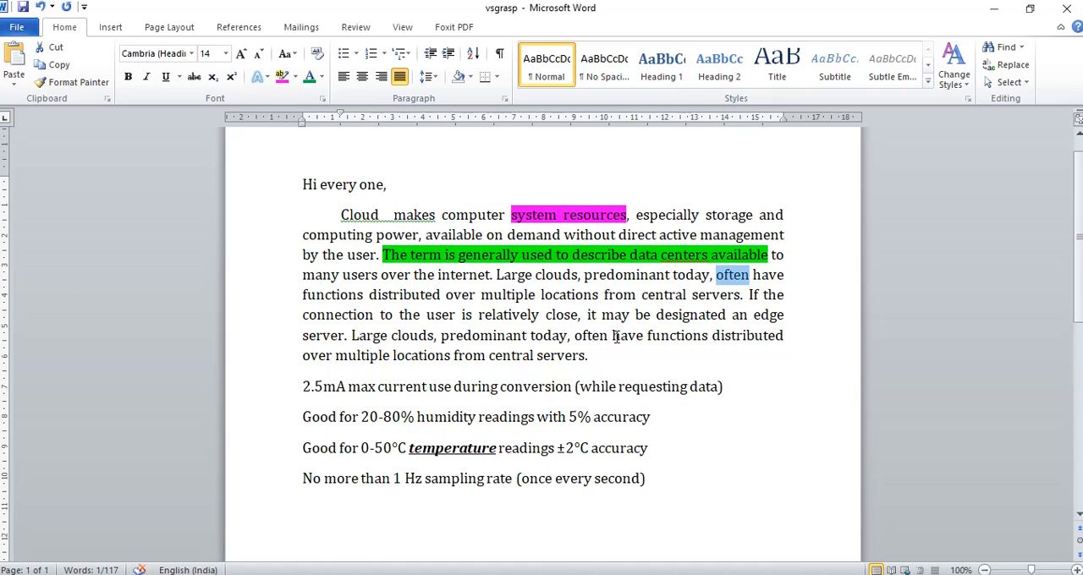
left_click_drag(608, 336, 575, 336)
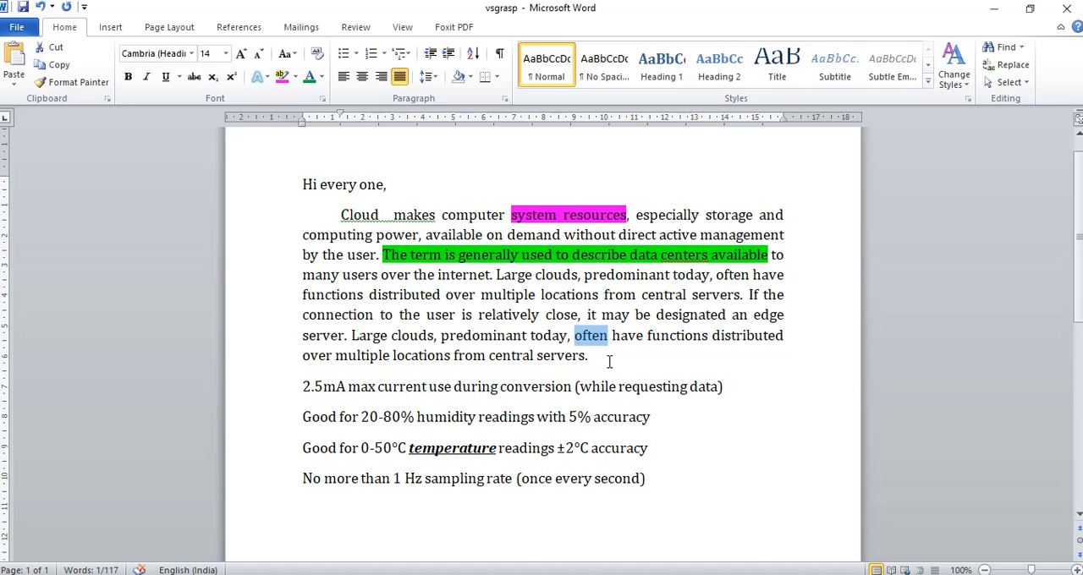
left_click(610, 362)
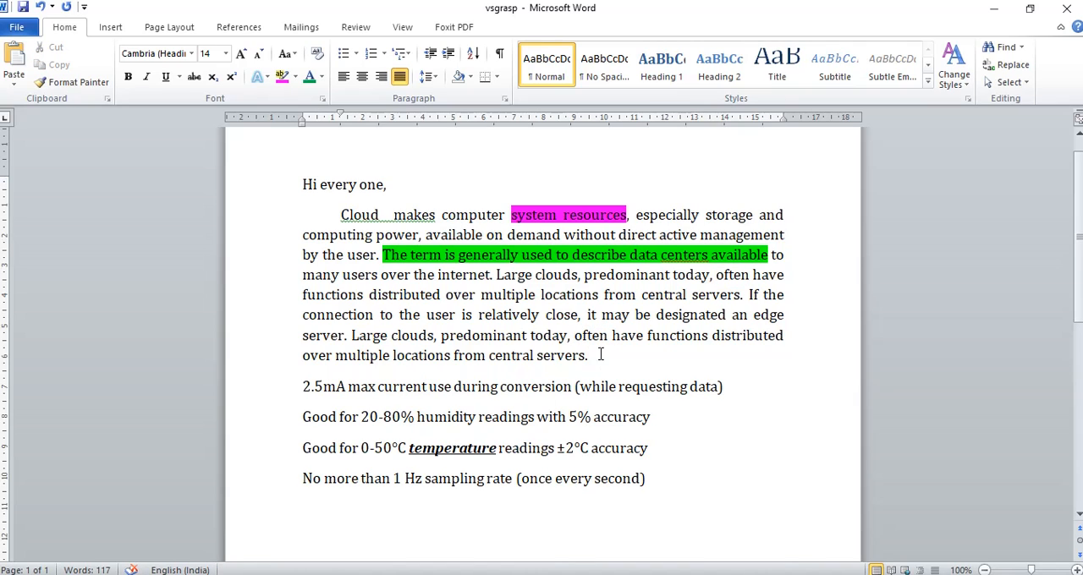
Misspell the second "often" in the Cloud paragraph as "oftan" and correct it with the spelling suggestion "often"
left_click(598, 337)
key("BackSpace")
type("a")
left_click(693, 433)
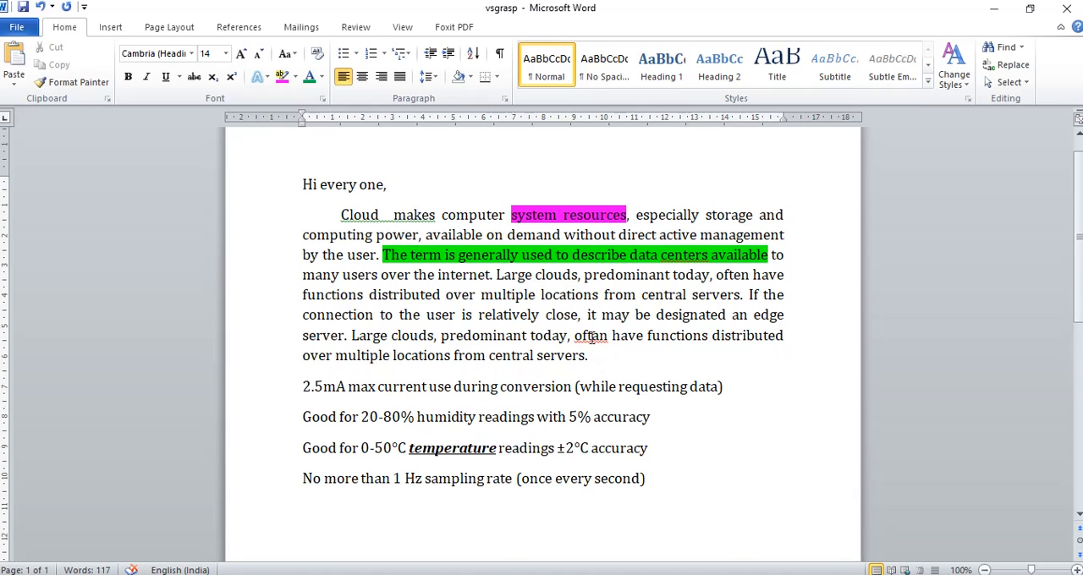
right_click(591, 340)
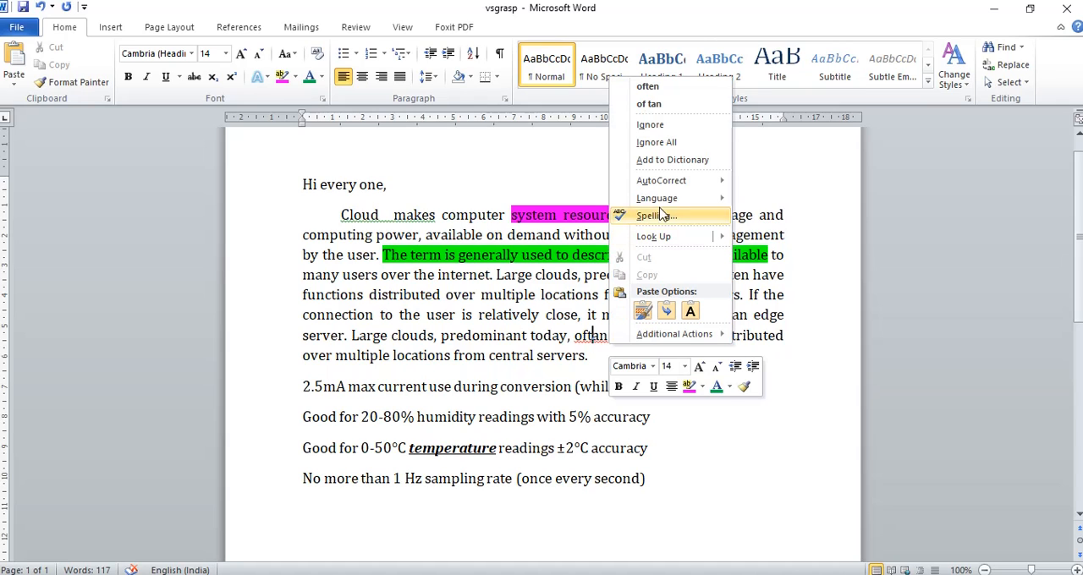
left_click(651, 87)
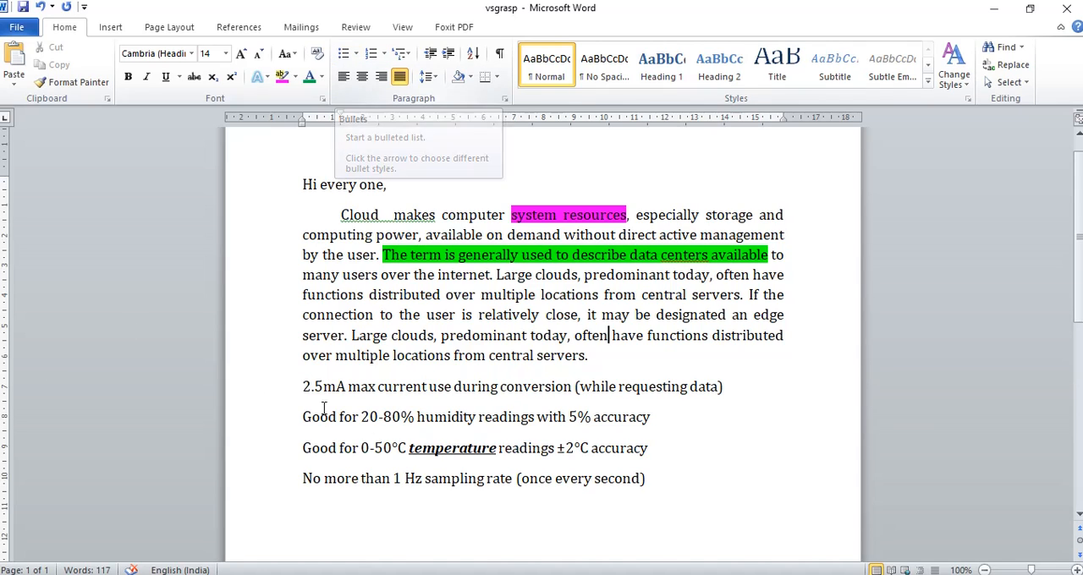
Format the four lines below the Cloud paragraph as a bulleted list with the four-diamond bullet style
left_click_drag(302, 386, 655, 479)
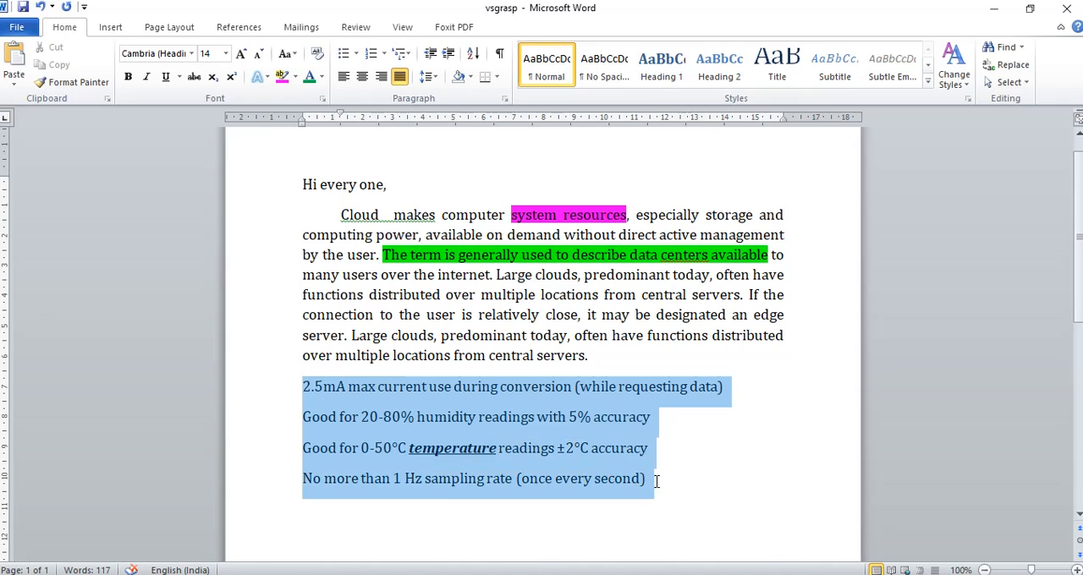
left_click(344, 56)
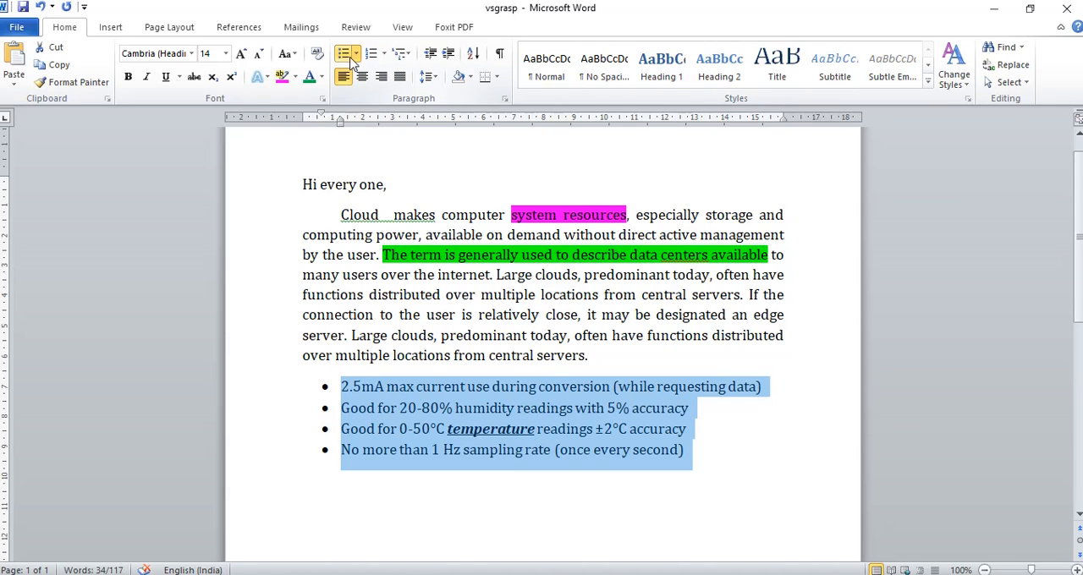
left_click(355, 54)
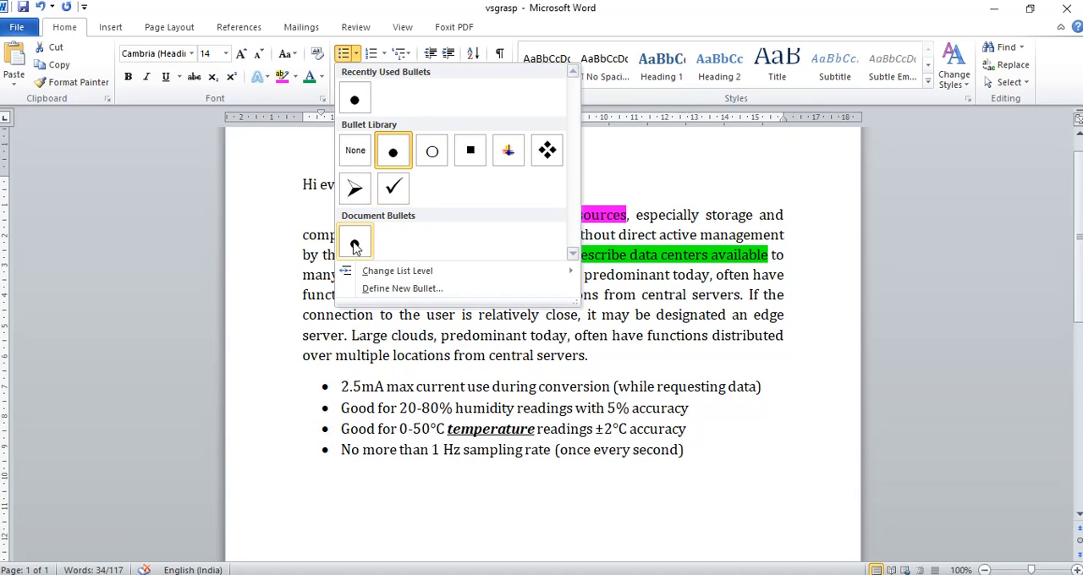
left_click(547, 150)
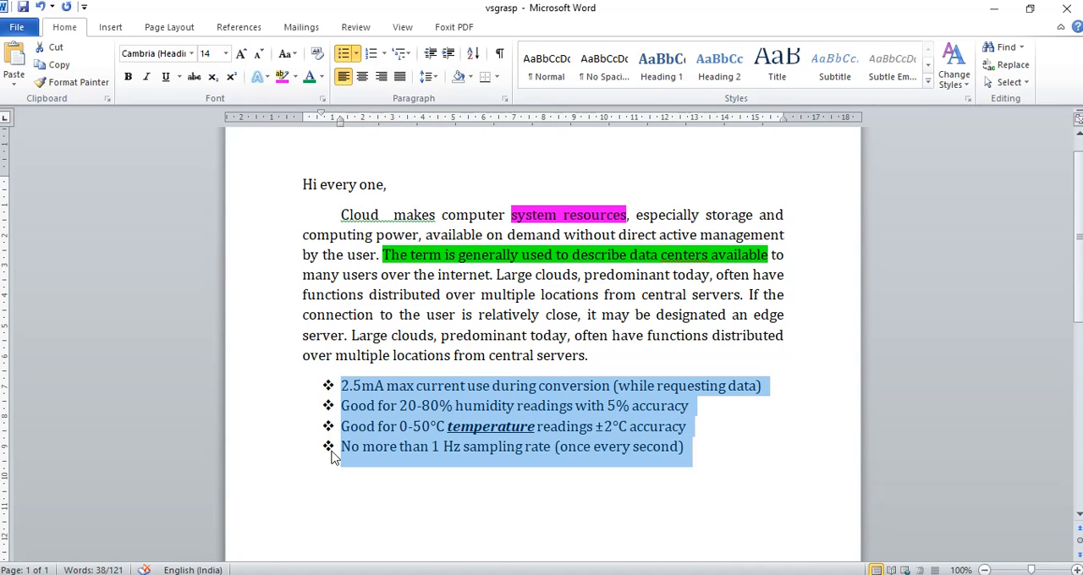
Format the four lines below the Cloud paragraph as a numbered list in the 1. 2. 3. format
left_click(385, 54)
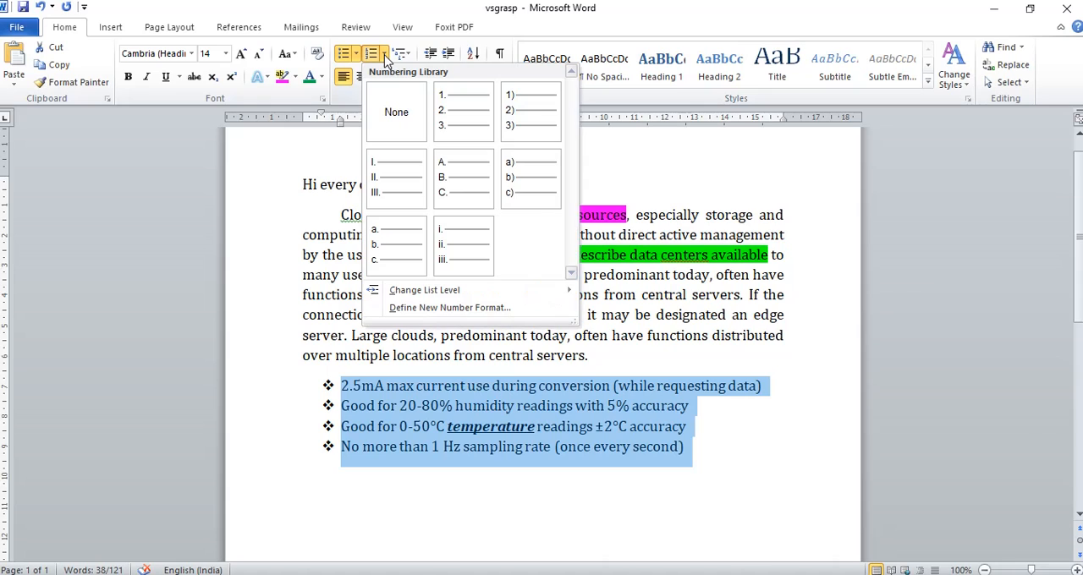
left_click(433, 106)
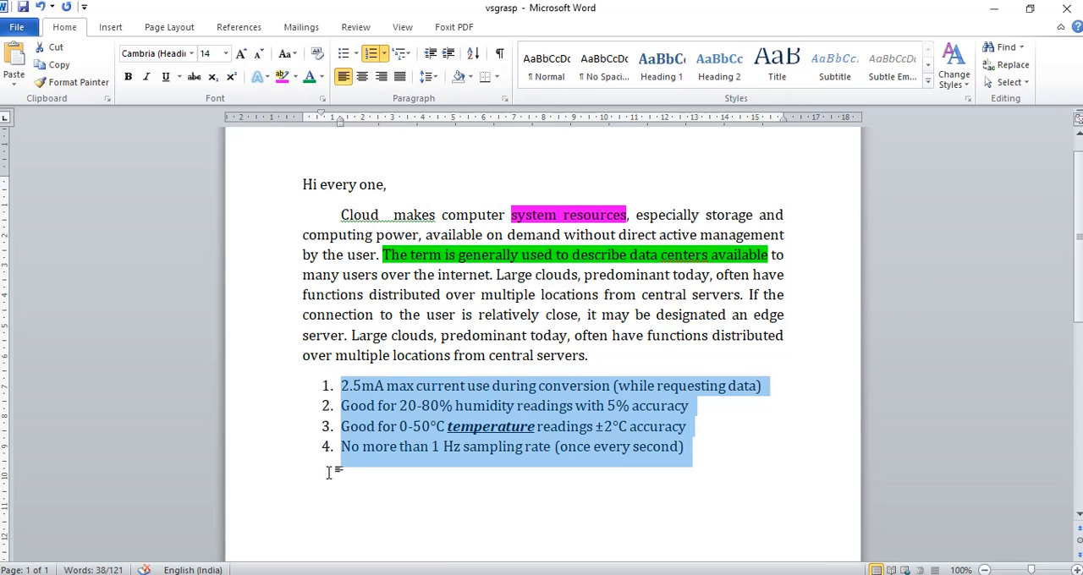
left_click(384, 54)
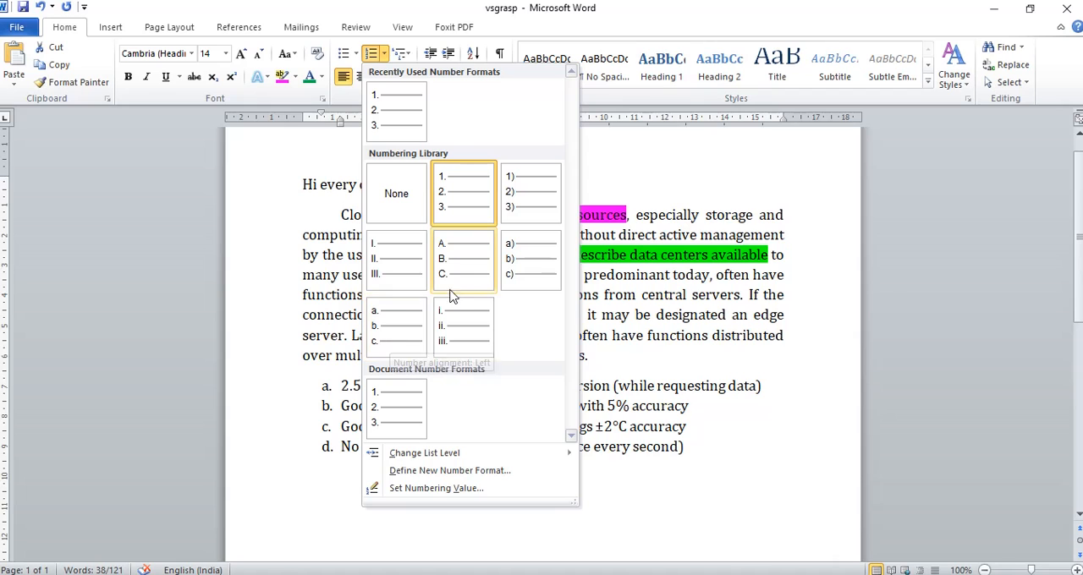
left_click(457, 201)
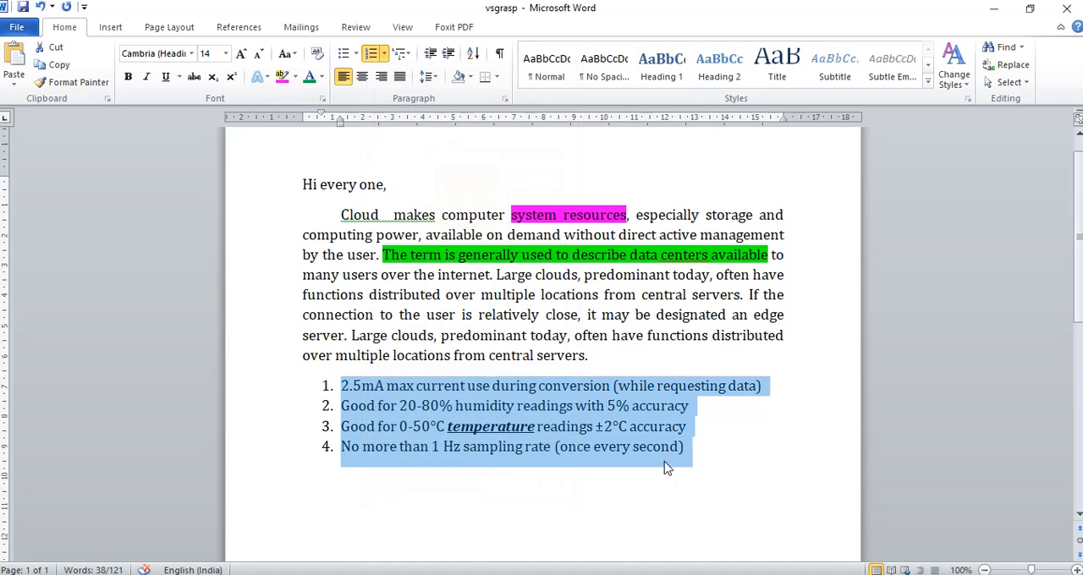
End the numbered list by adding an empty unnumbered line after the "No more than 1 Hz sampling rate" item
left_click(707, 461)
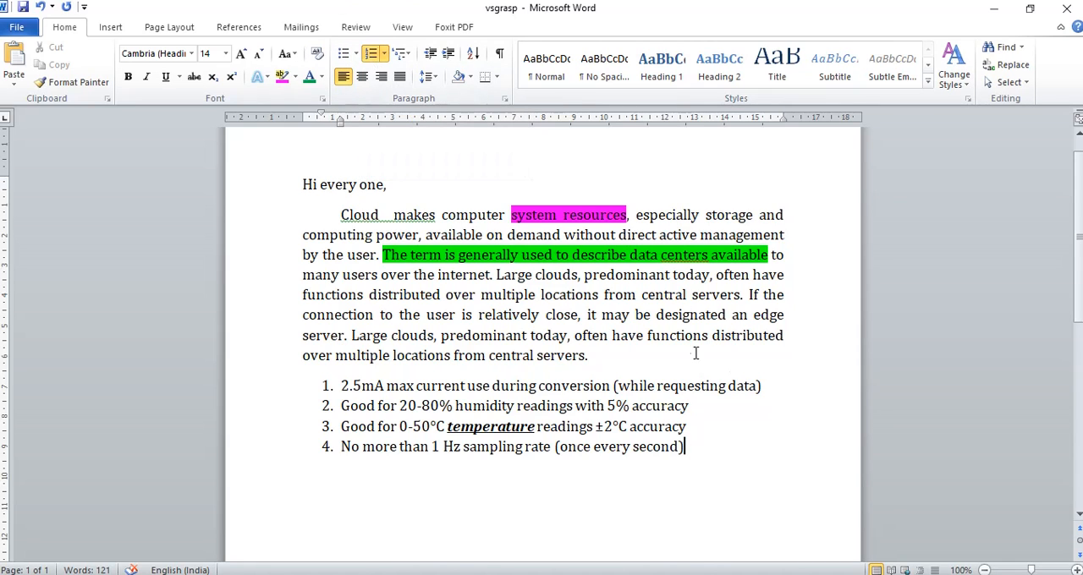
scroll(685, 322, "down", 1)
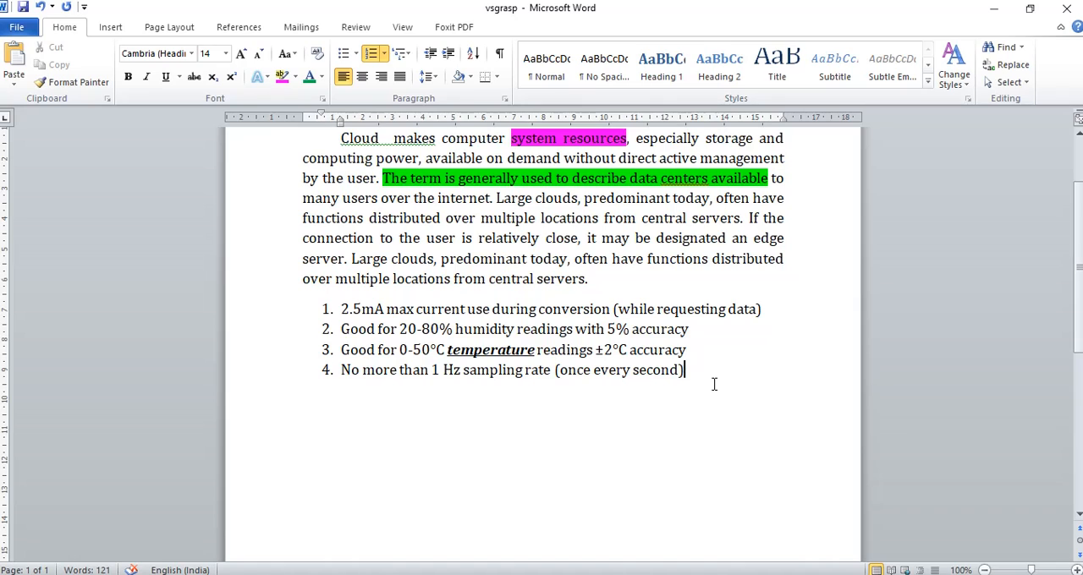
key("Return")
key("BackSpace")
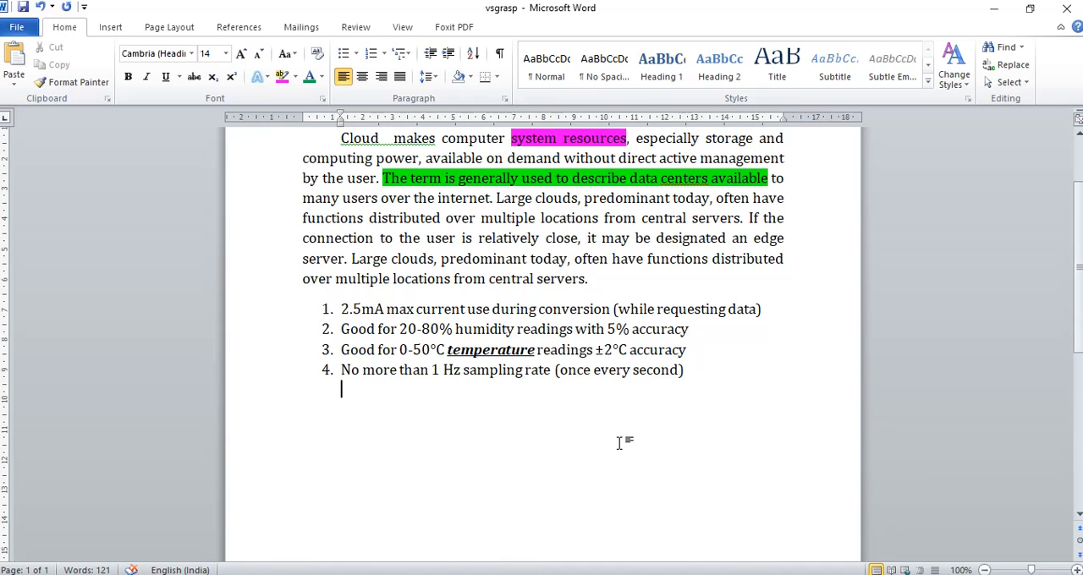
Create a new blank document and enter the text "VSGRASP" in it
left_click(19, 28)
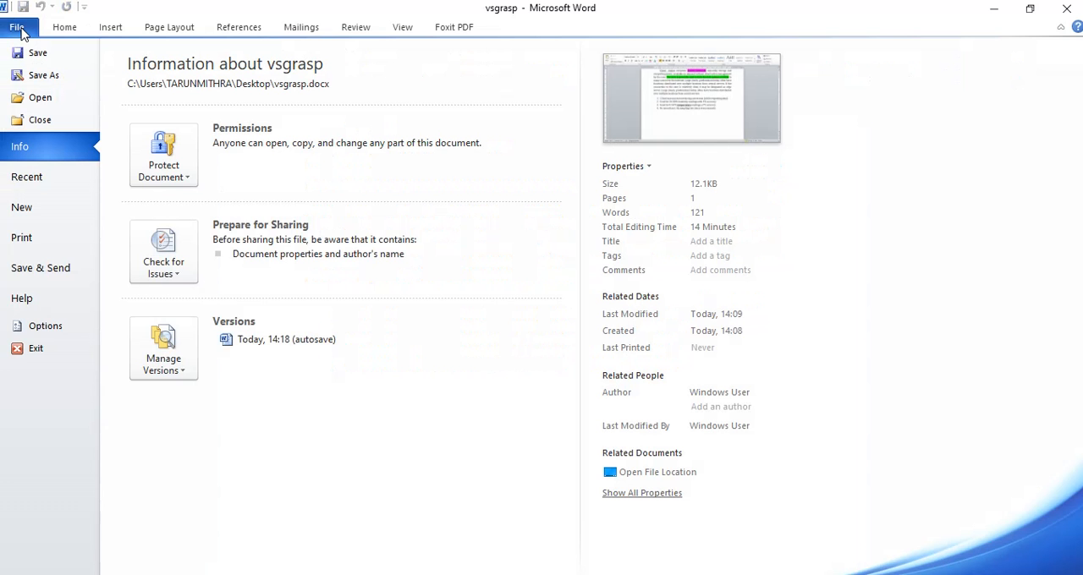
left_click(22, 207)
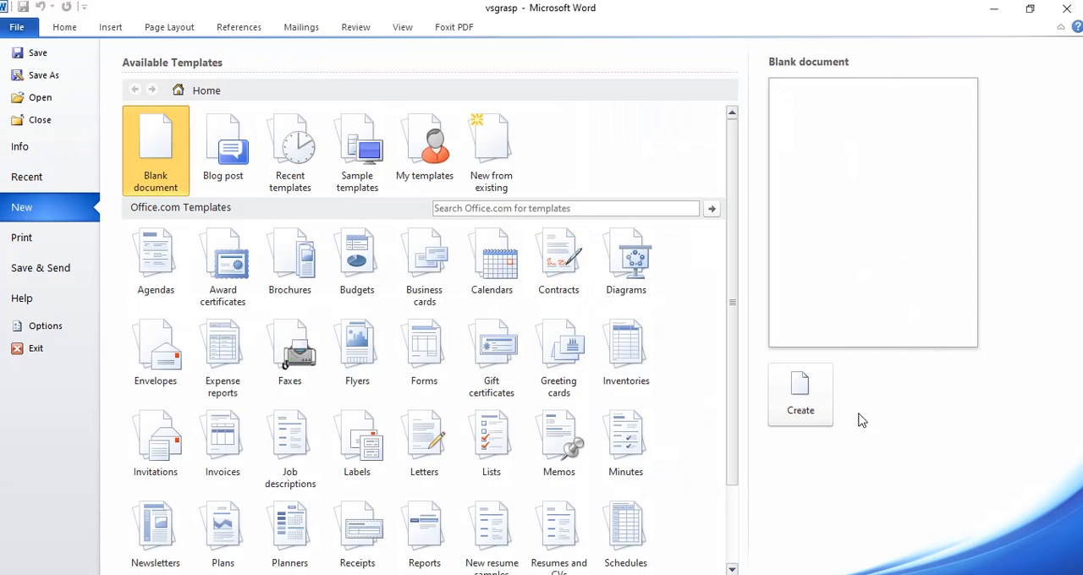
left_click(801, 415)
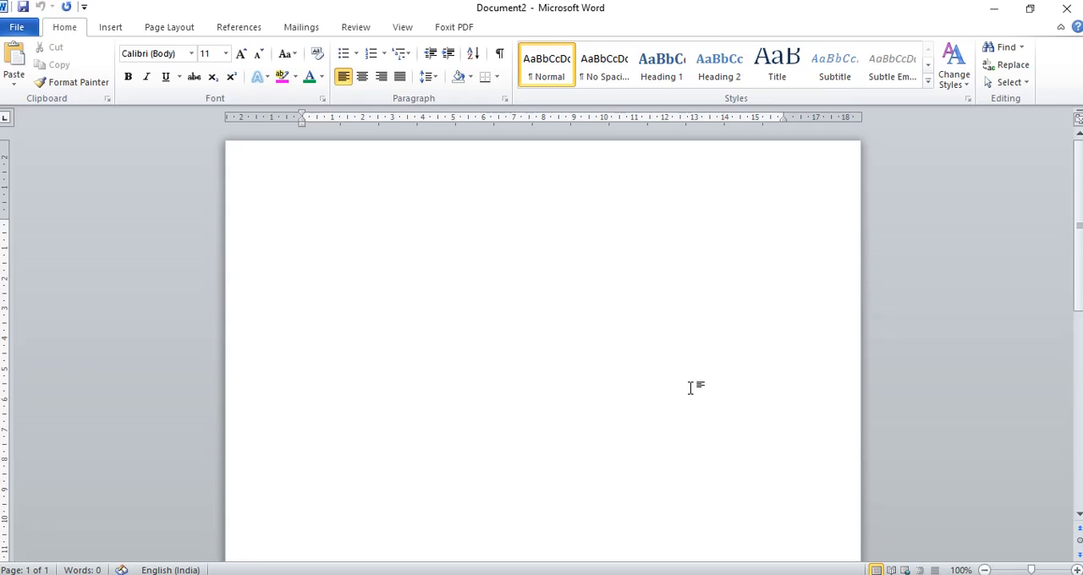
type("vs")
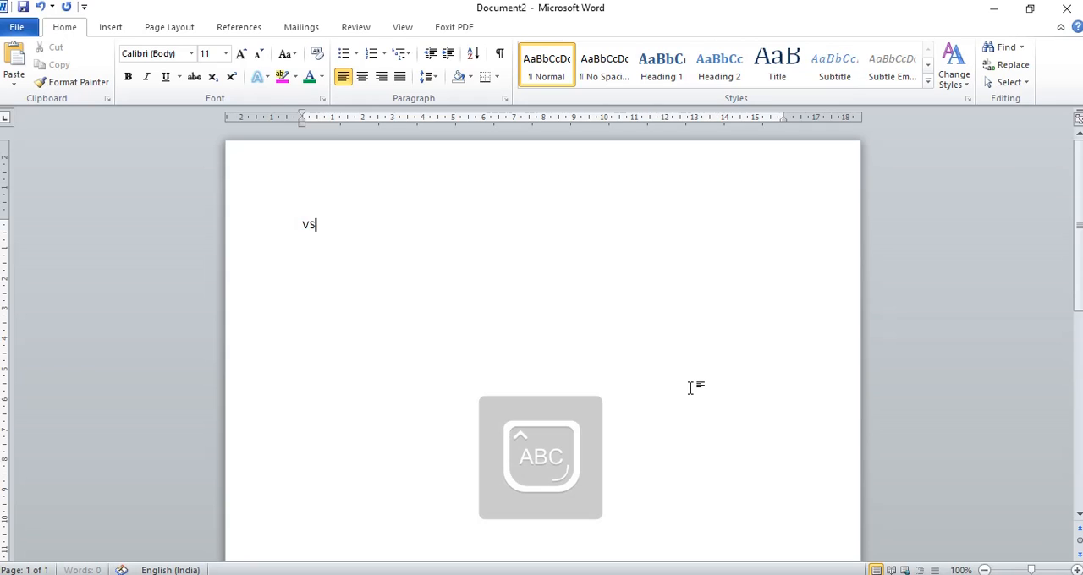
type("GRASP")
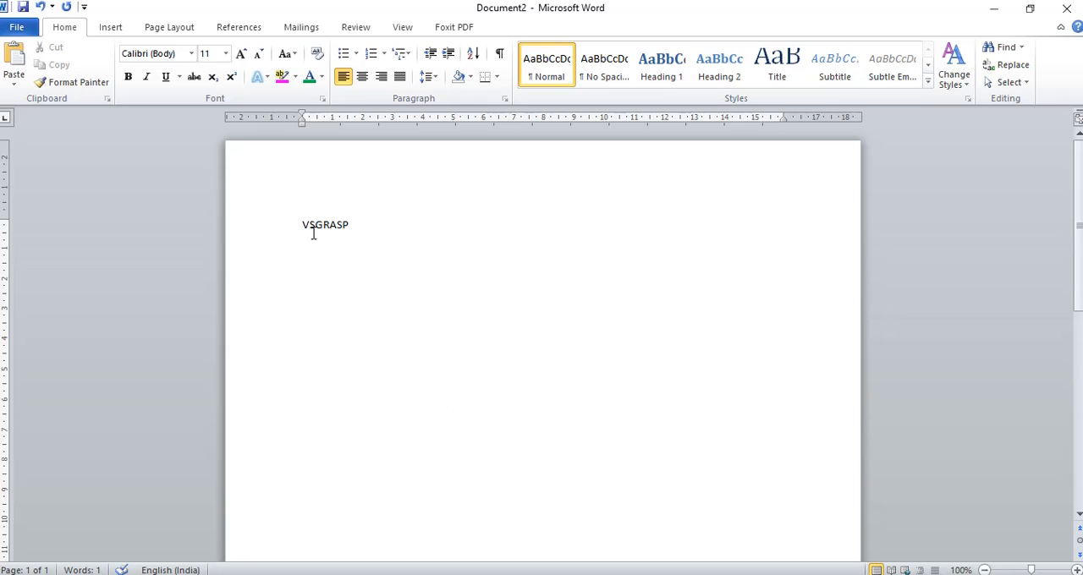
Enlarge the word VSGRASP to font size 100 and set its font to Cambria (Headings)
left_click_drag(365, 225, 302, 223)
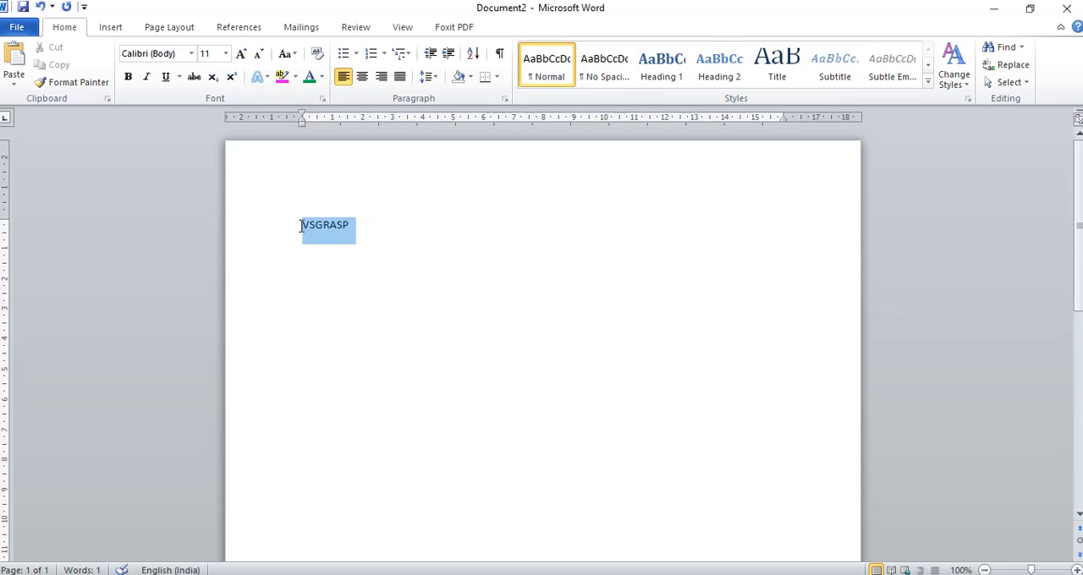
left_click(242, 54)
left_click(241, 54)
left_click(242, 54)
left_click(242, 54)
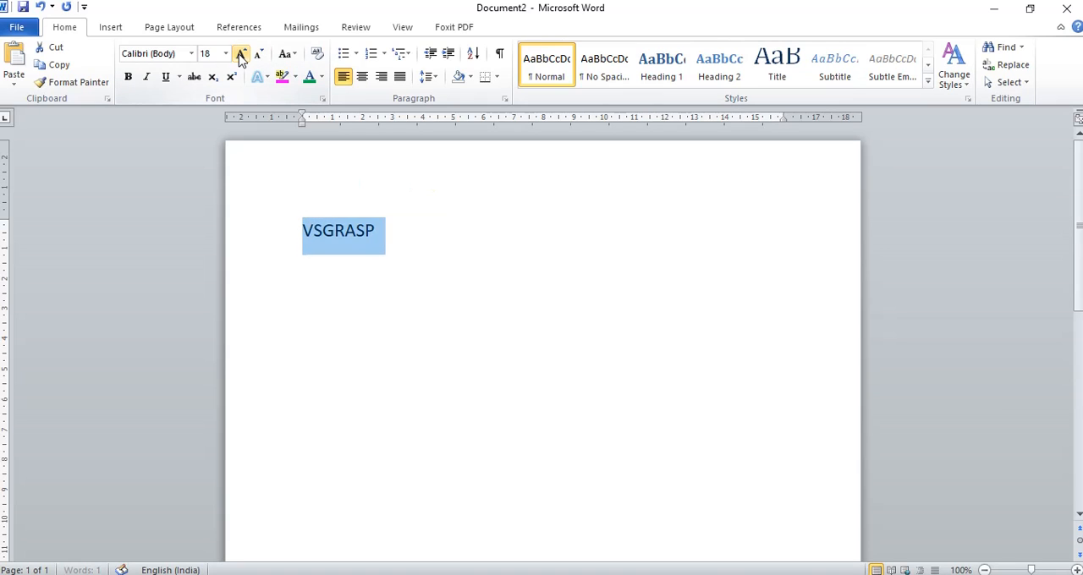
left_click(241, 54)
left_click(241, 54)
left_click(241, 55)
left_click(241, 54)
left_click(241, 54)
left_click(241, 55)
left_click(241, 54)
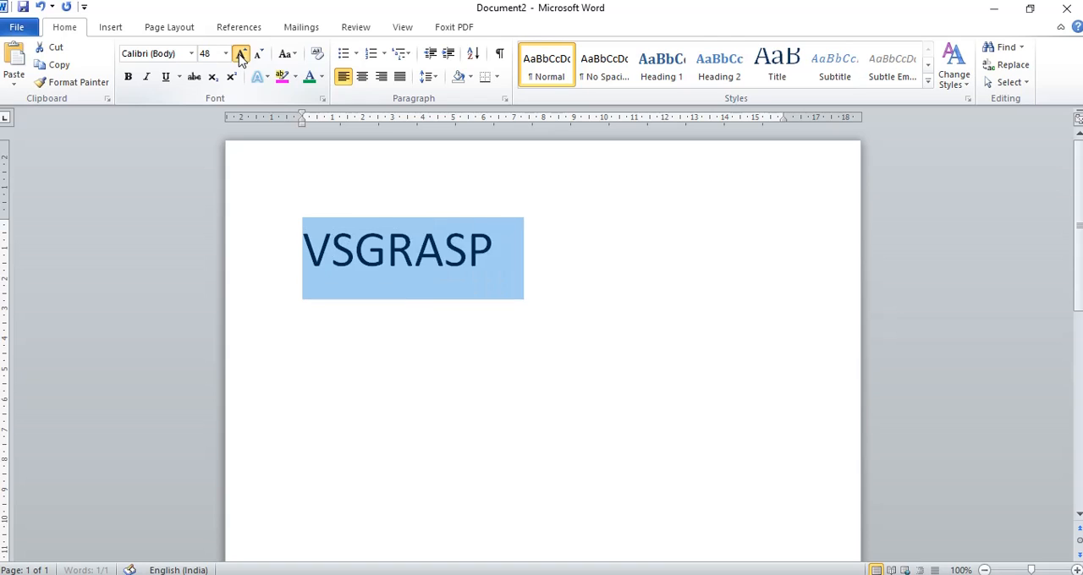
left_click(241, 54)
left_click(241, 54)
left_click(242, 54)
left_click(241, 55)
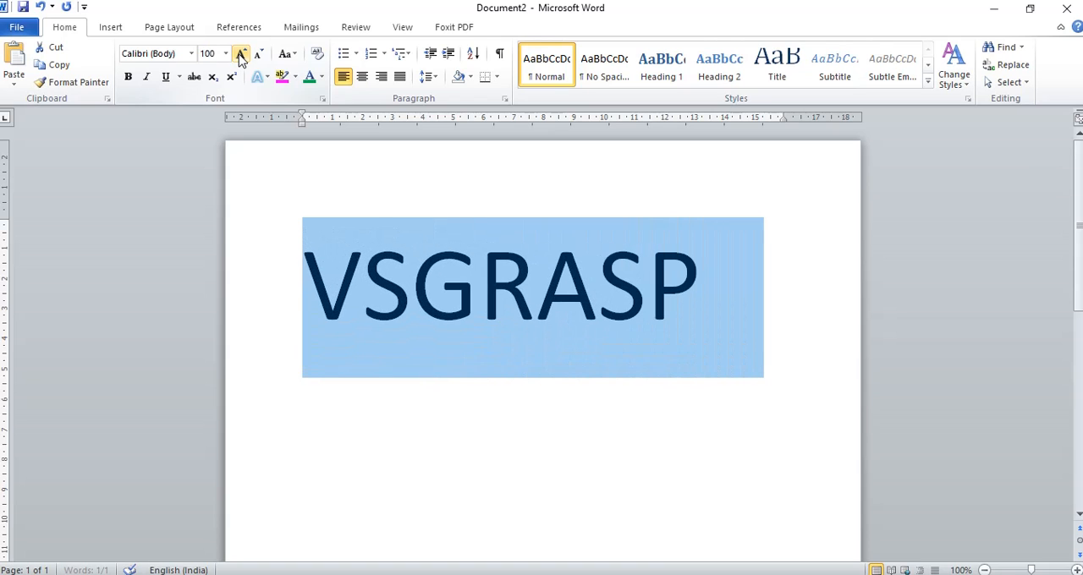
left_click(192, 54)
left_click(203, 99)
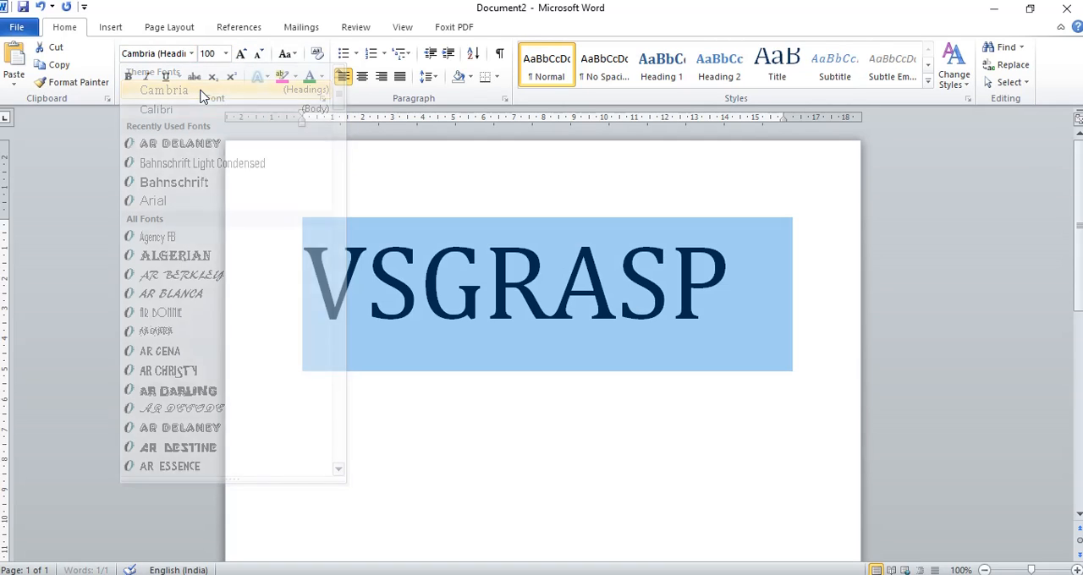
left_click(571, 370)
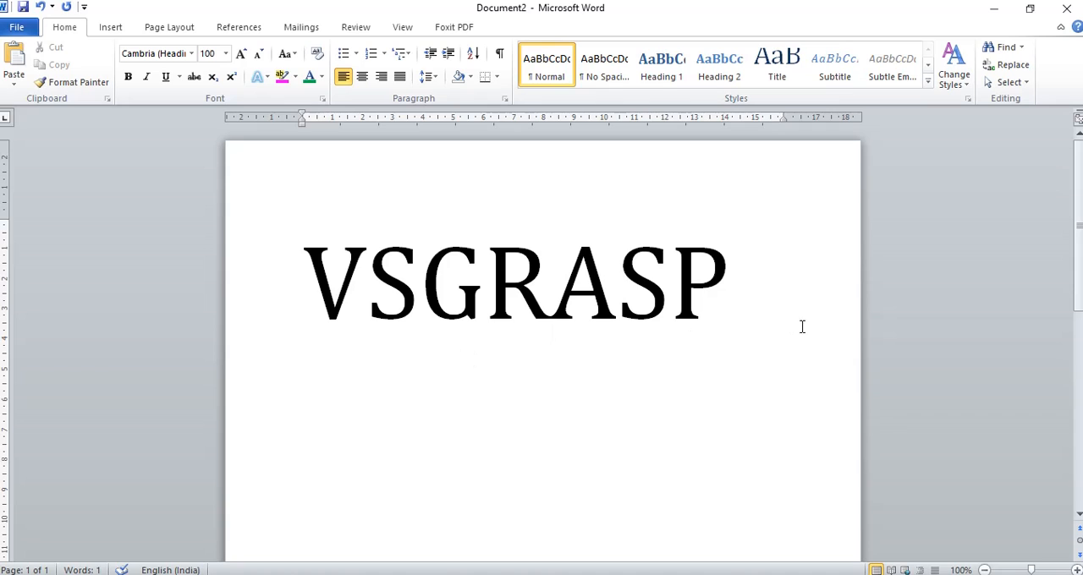
Apply the purple gradient text effect with reflection to the word VSGRASP
left_click_drag(747, 280, 304, 280)
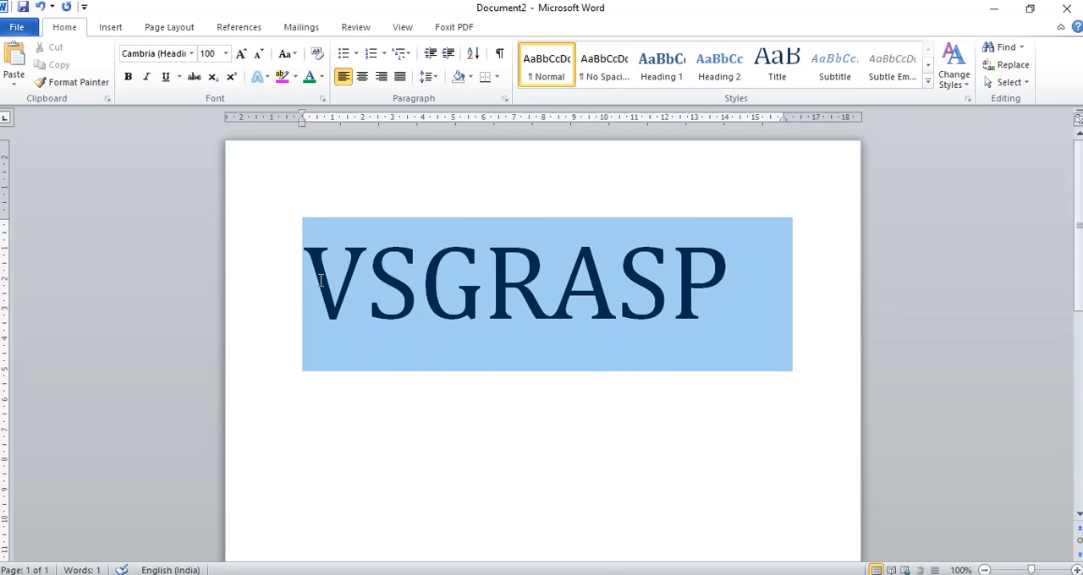
left_click(259, 78)
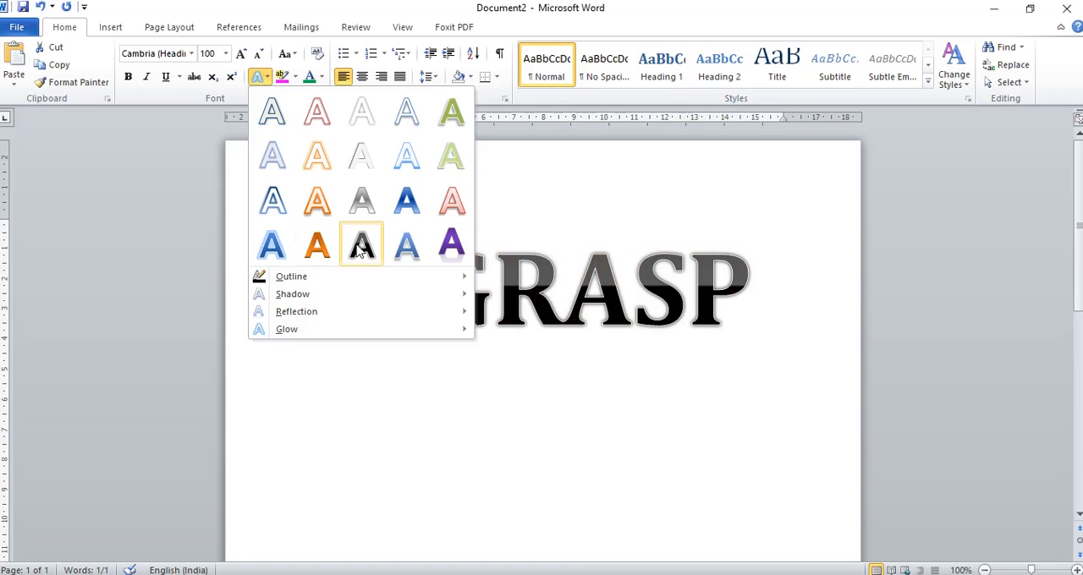
left_click(450, 245)
left_click(457, 479)
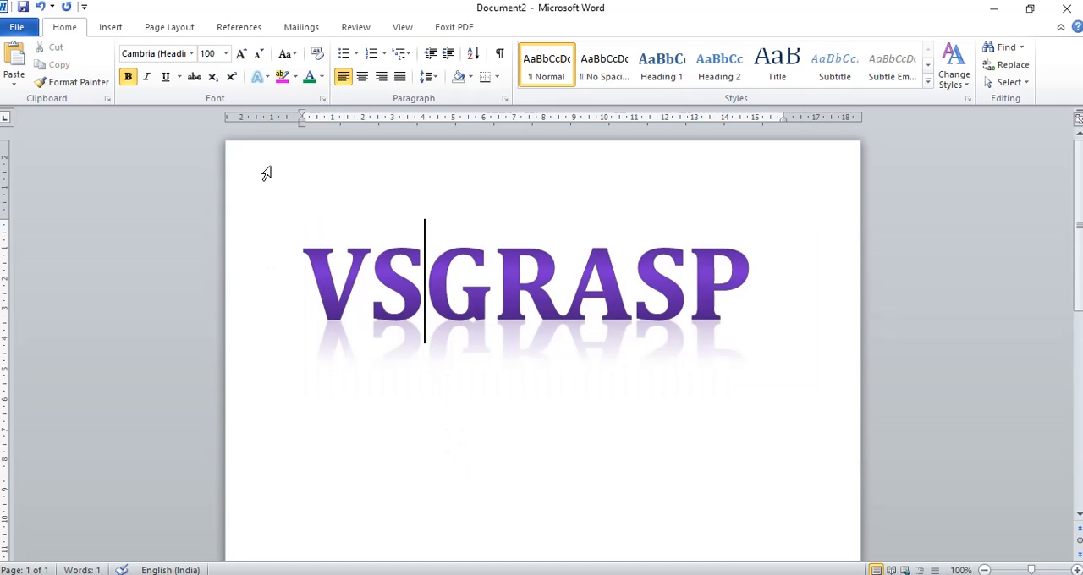
Give the word VSGRASP a standard green outline and the second inner shadow variation of the first row
left_click_drag(768, 280, 330, 285)
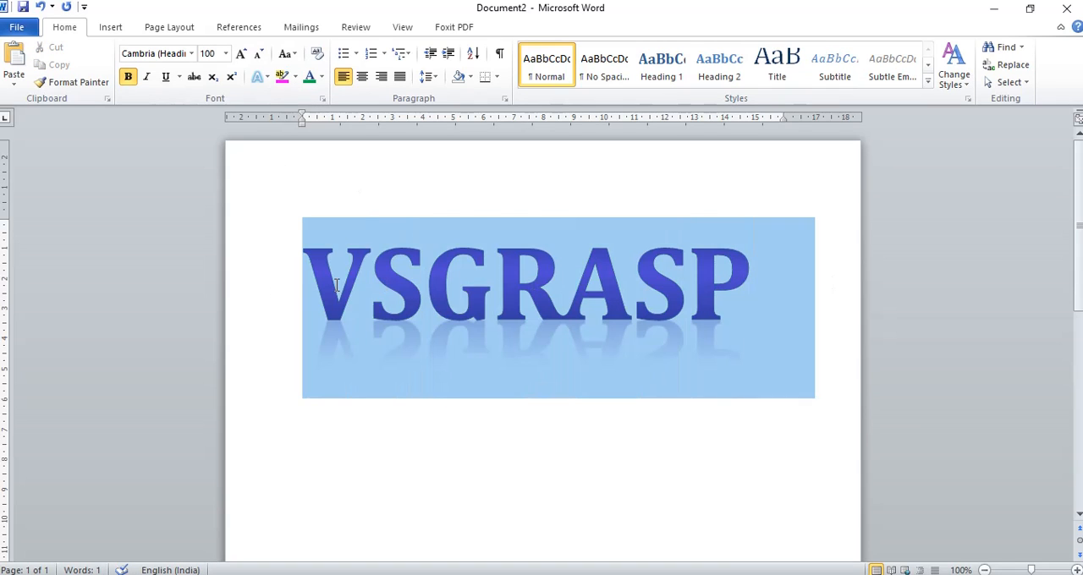
left_click(263, 77)
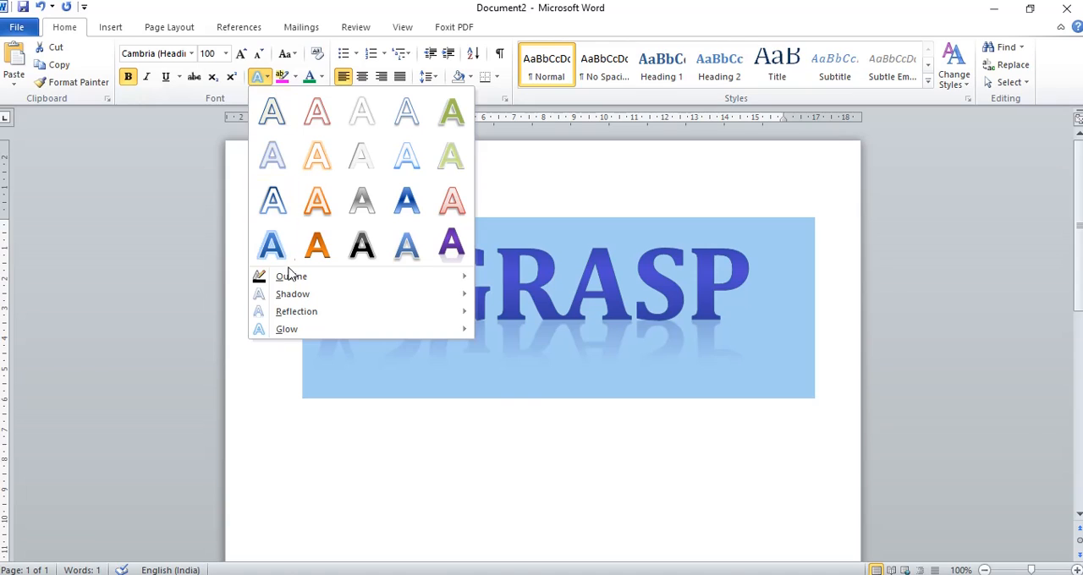
mouse_move(289, 282)
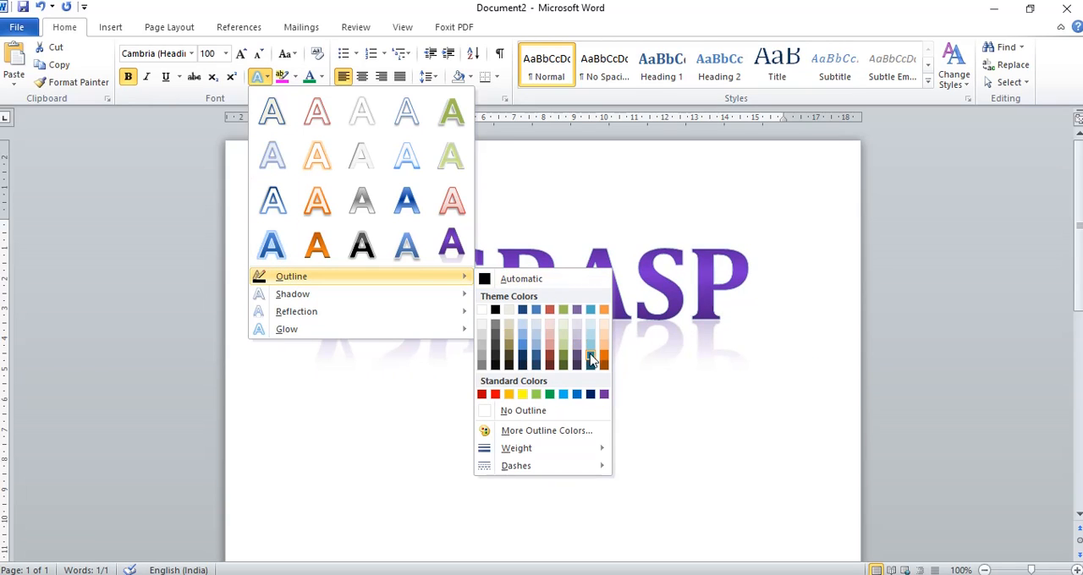
left_click(550, 395)
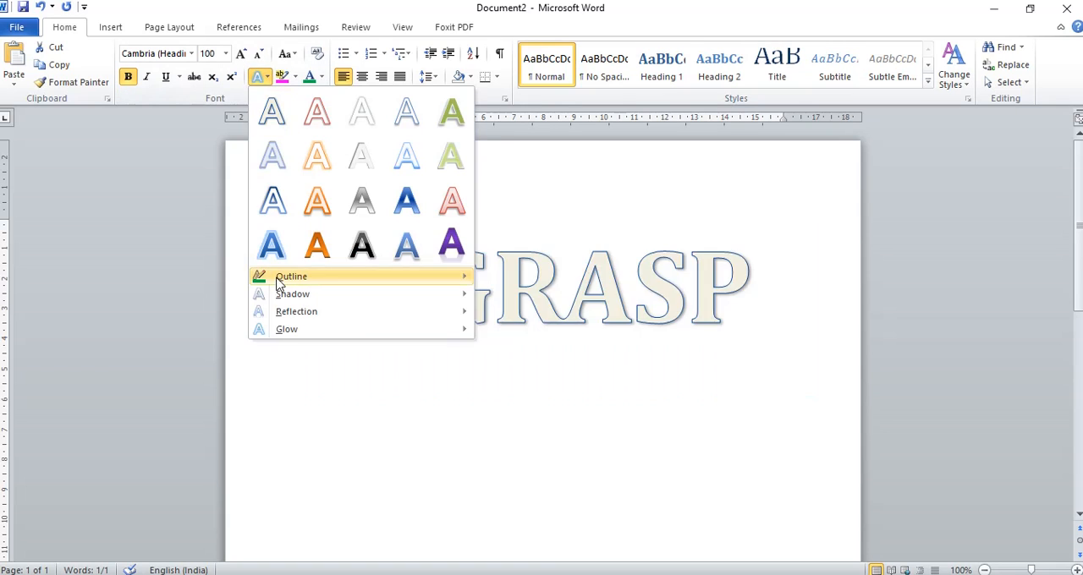
mouse_move(288, 296)
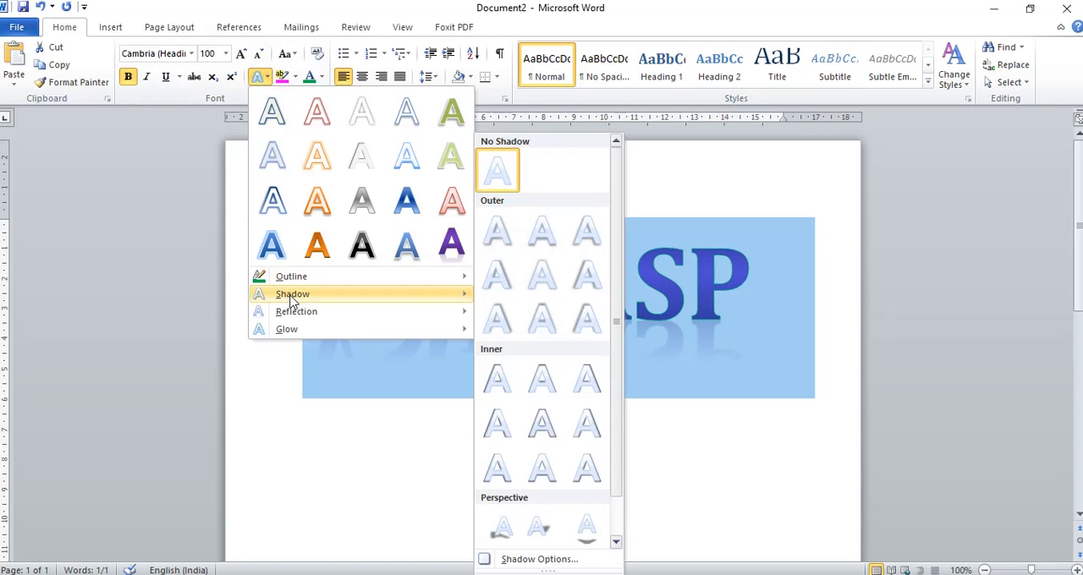
left_click(543, 380)
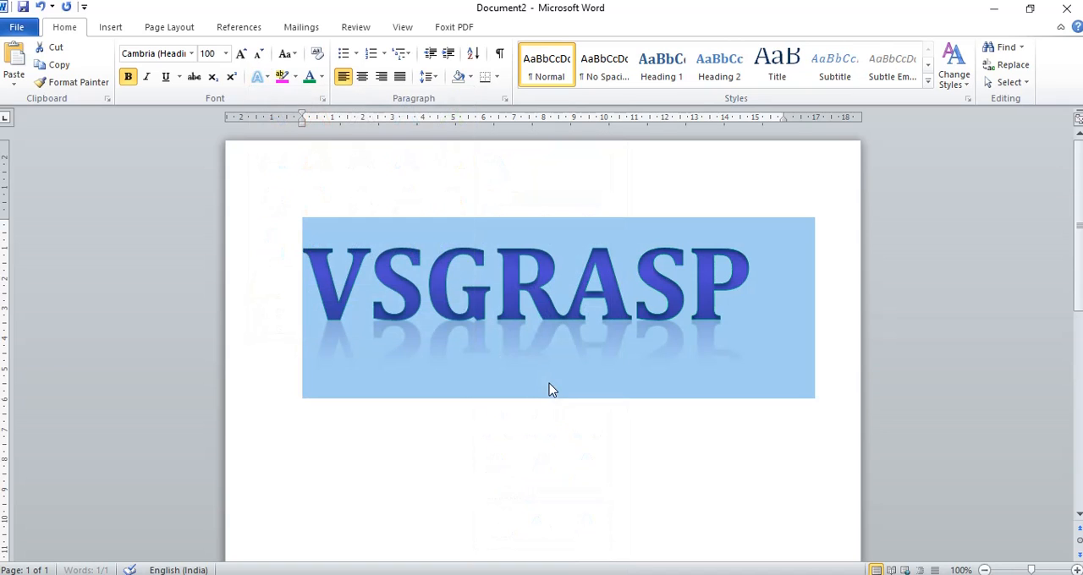
Change the reflection of VSGRASP, ending with the first variation in the second row of reflection variations
left_click(259, 76)
mouse_move(301, 315)
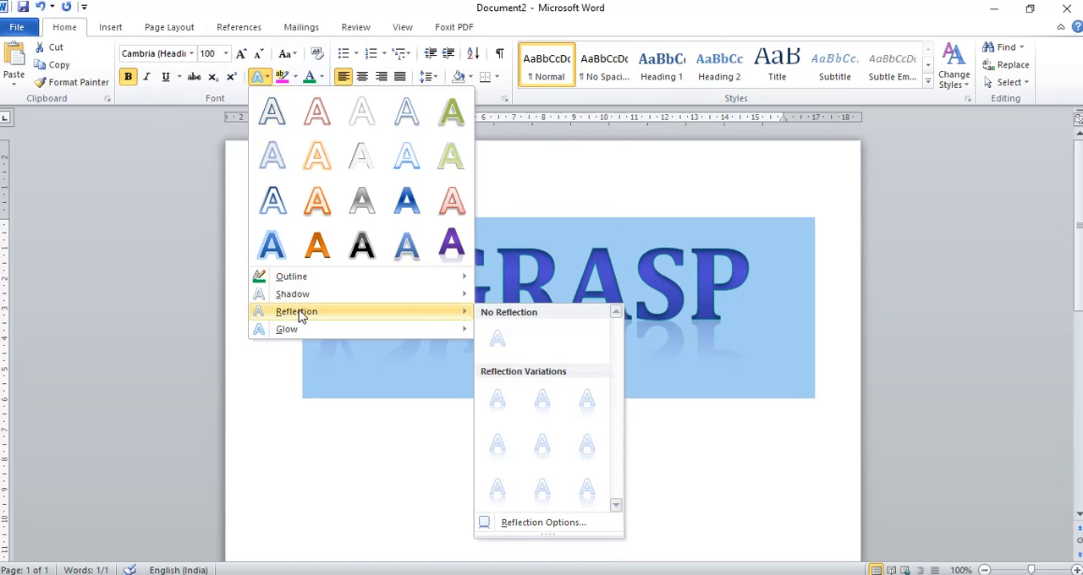
left_click(549, 457)
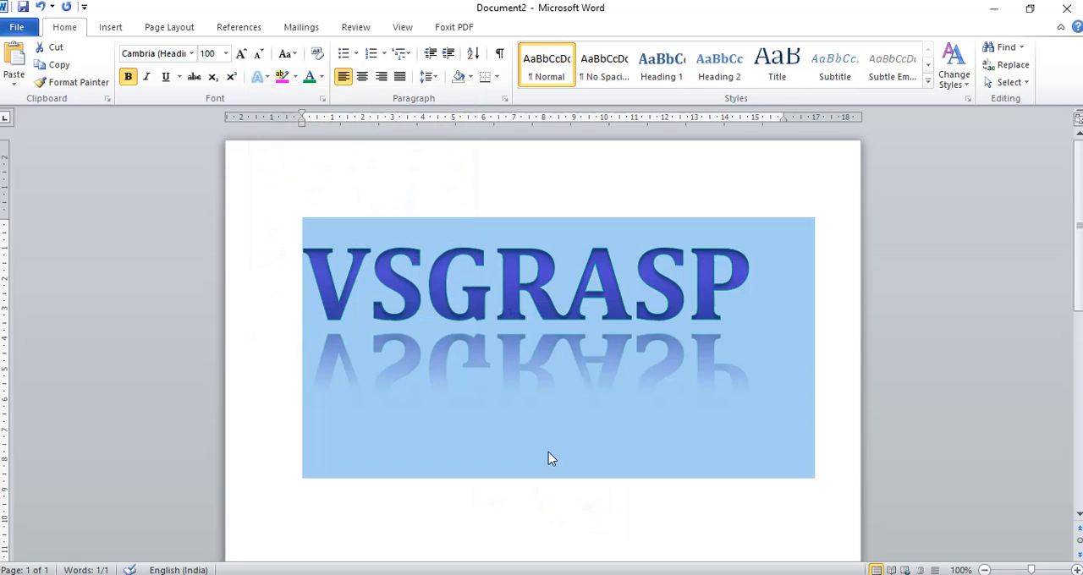
left_click(259, 76)
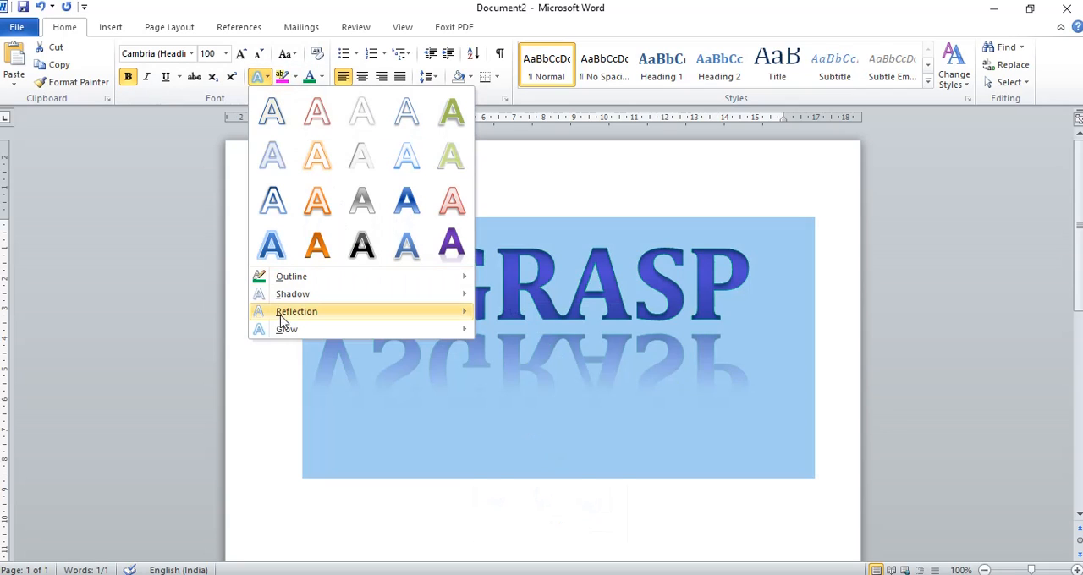
mouse_move(285, 317)
left_click(502, 454)
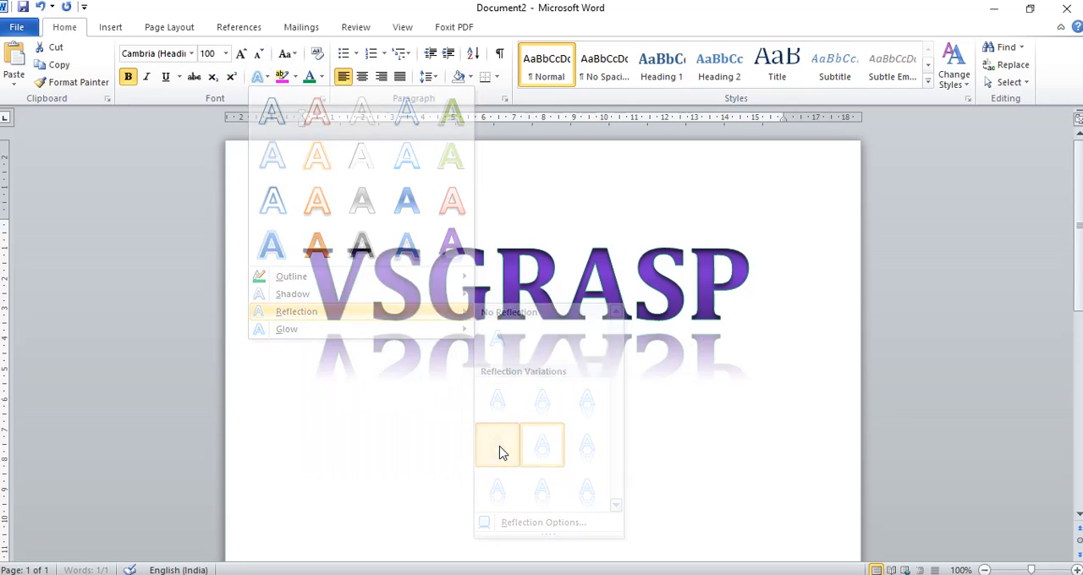
left_click(615, 466)
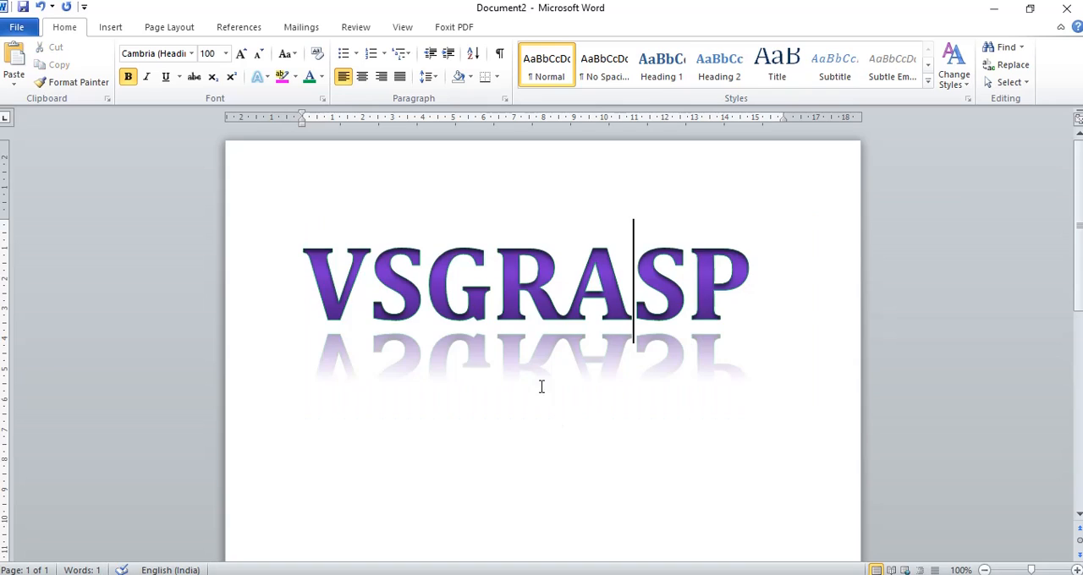
Add the smallest red glow variation to the word VSGRASP
left_click(260, 77)
mouse_move(310, 334)
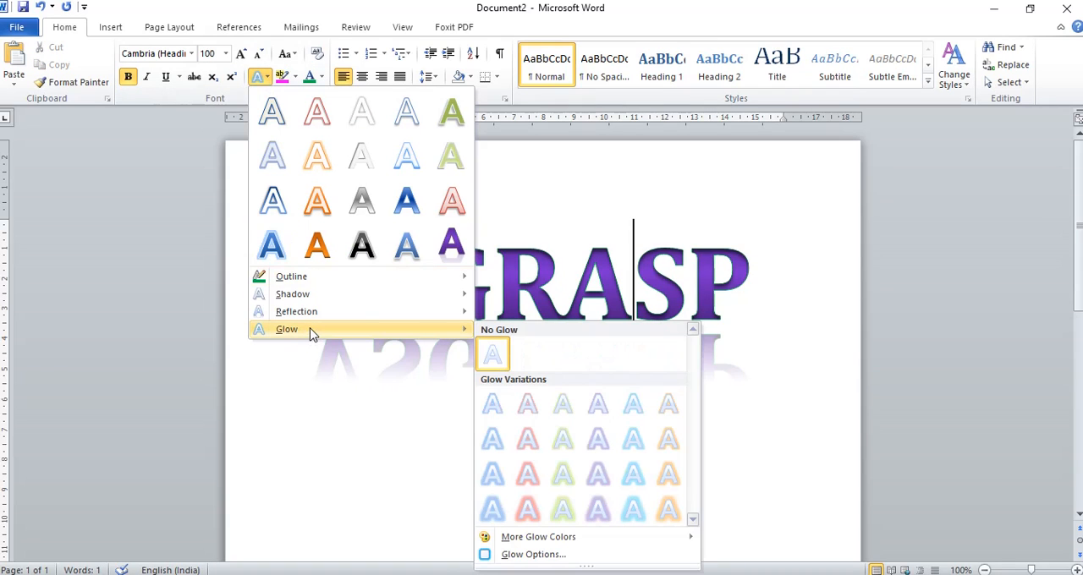
left_click(541, 410)
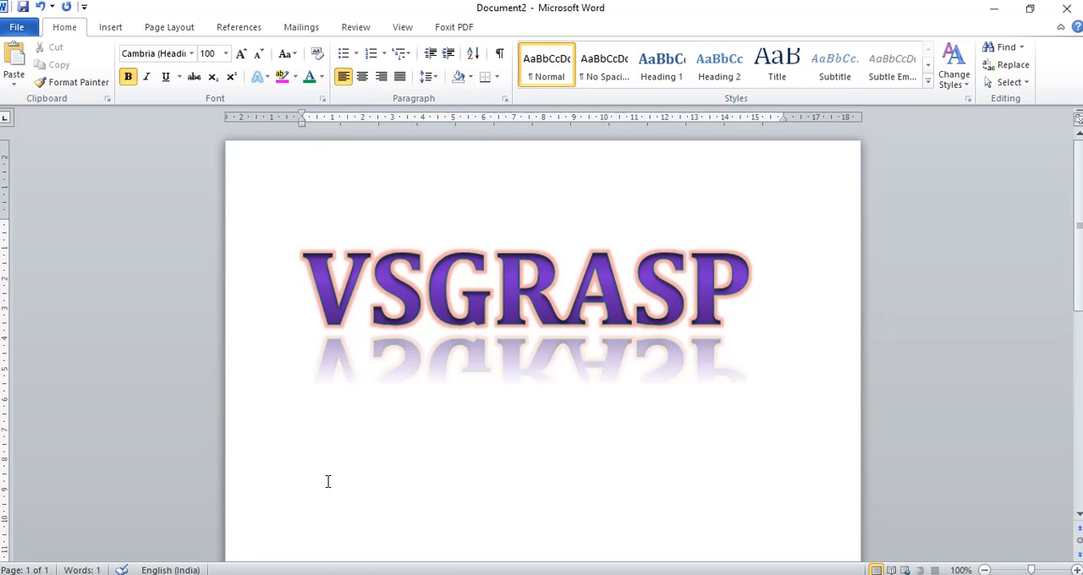
Insert an empty line above the word VSGRASP and place the cursor in it
left_click(303, 292)
key("Return")
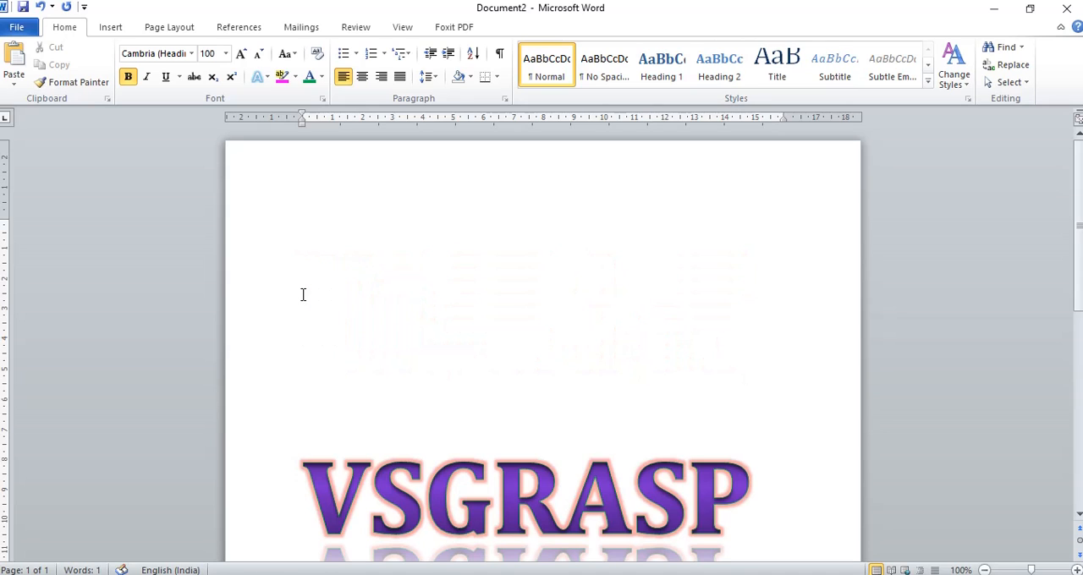
left_click(311, 242)
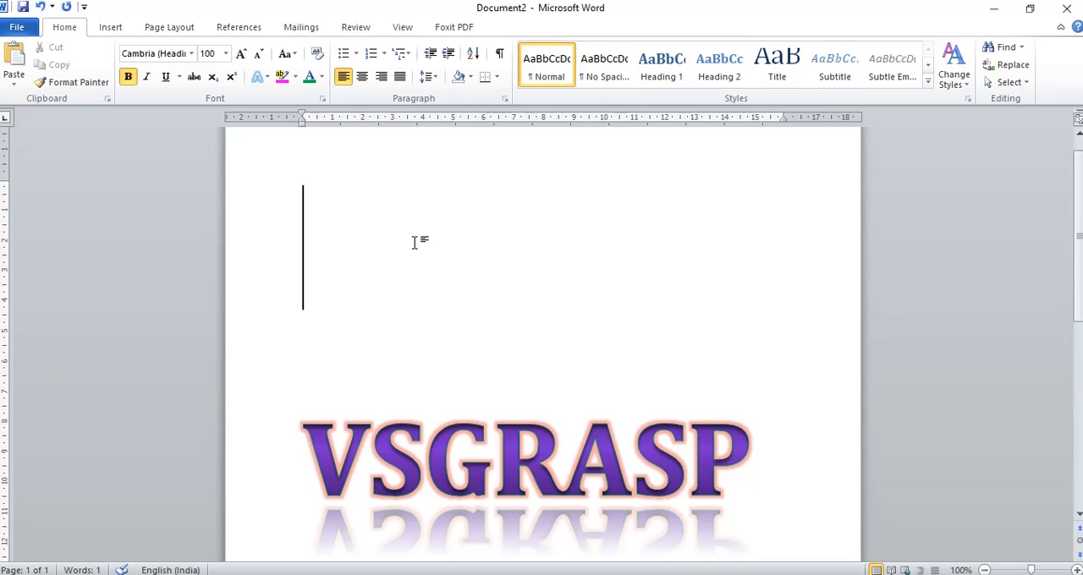
Switch to the vsgrasp document and strike through the phrase "connection to the user is relatively close"
mouse_move(520, 568)
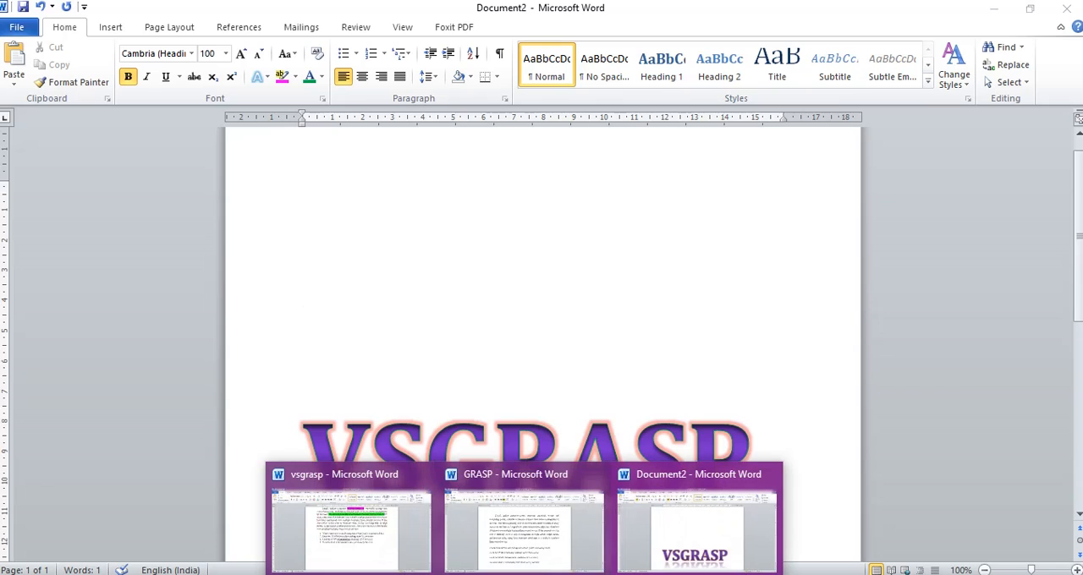
left_click(375, 531)
scroll(375, 533, "up", 1)
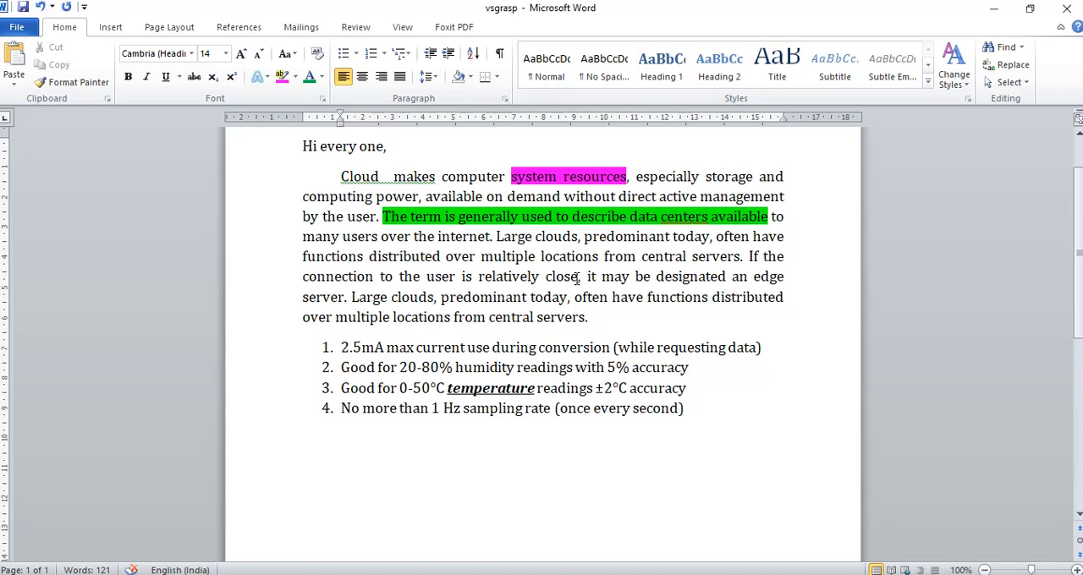
left_click_drag(579, 277, 333, 285)
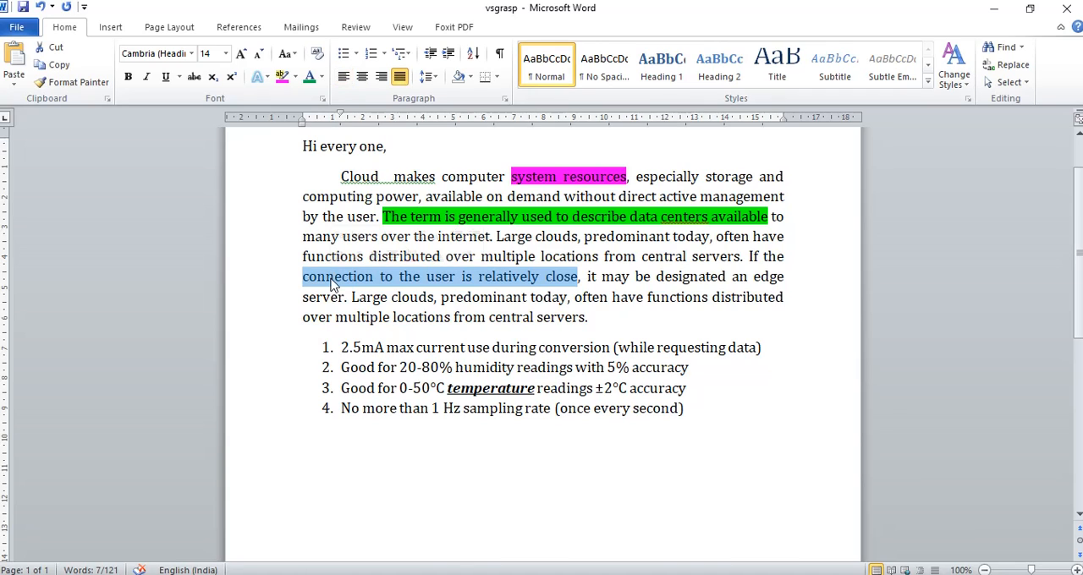
left_click(194, 77)
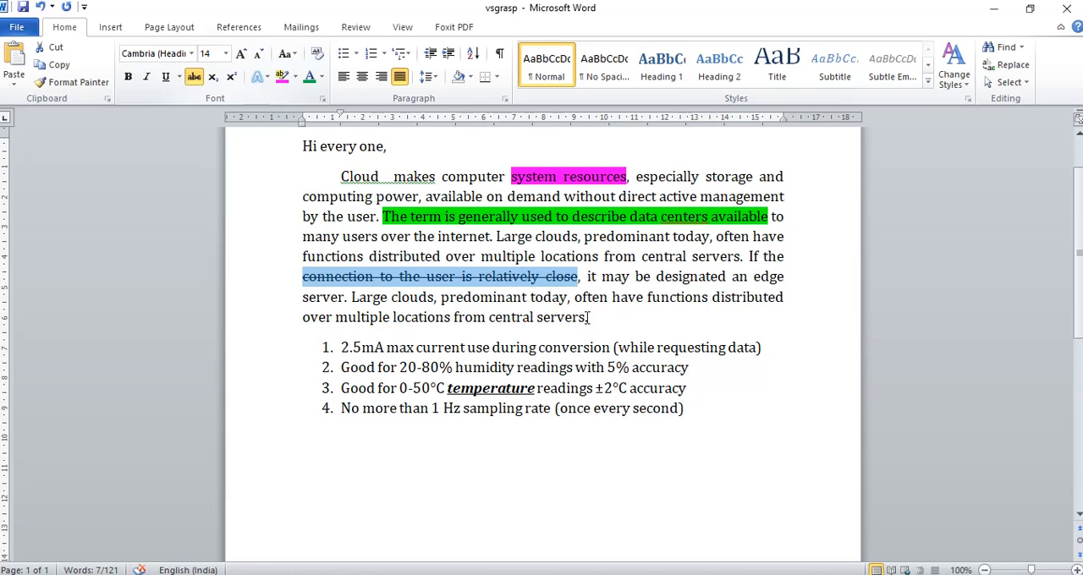
left_click(611, 331)
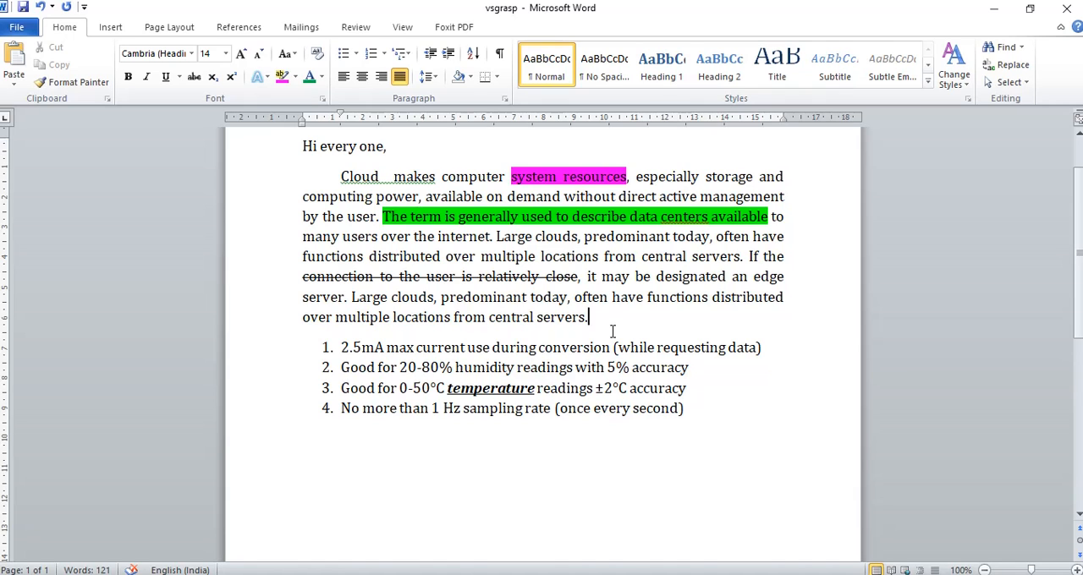
On the empty line below the numbered list, enter 3² and, one tab further, 4⁶, with the exponents in superscript
scroll(602, 351, "down", 1)
left_click(402, 446)
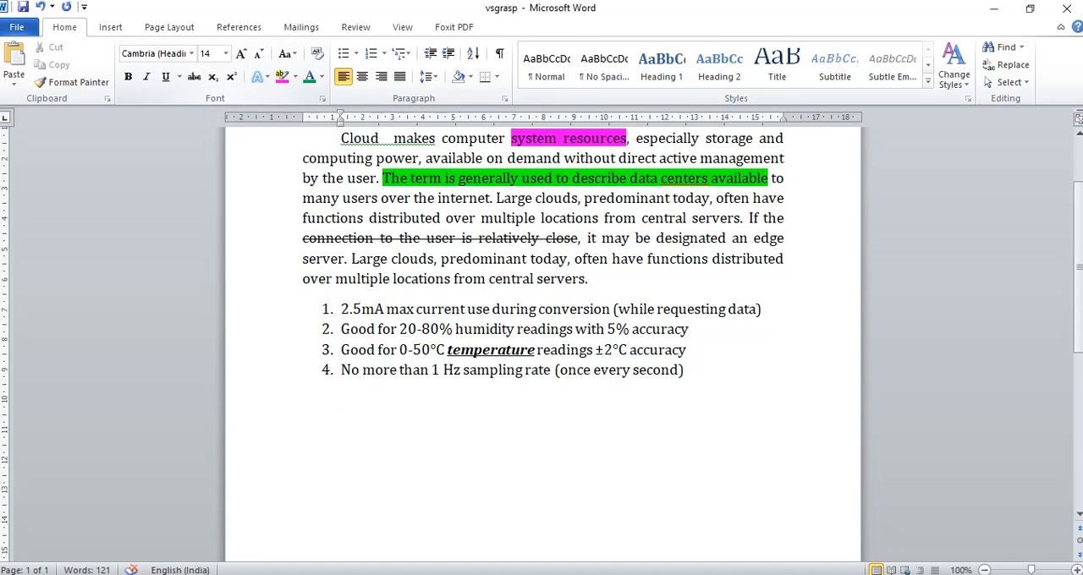
type("3")
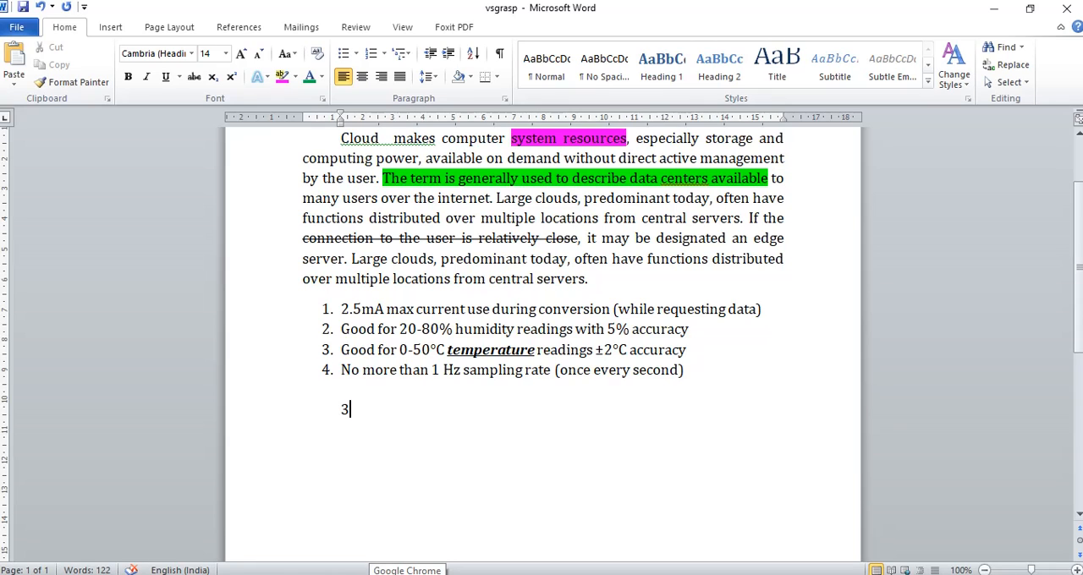
left_click(231, 77)
type("2")
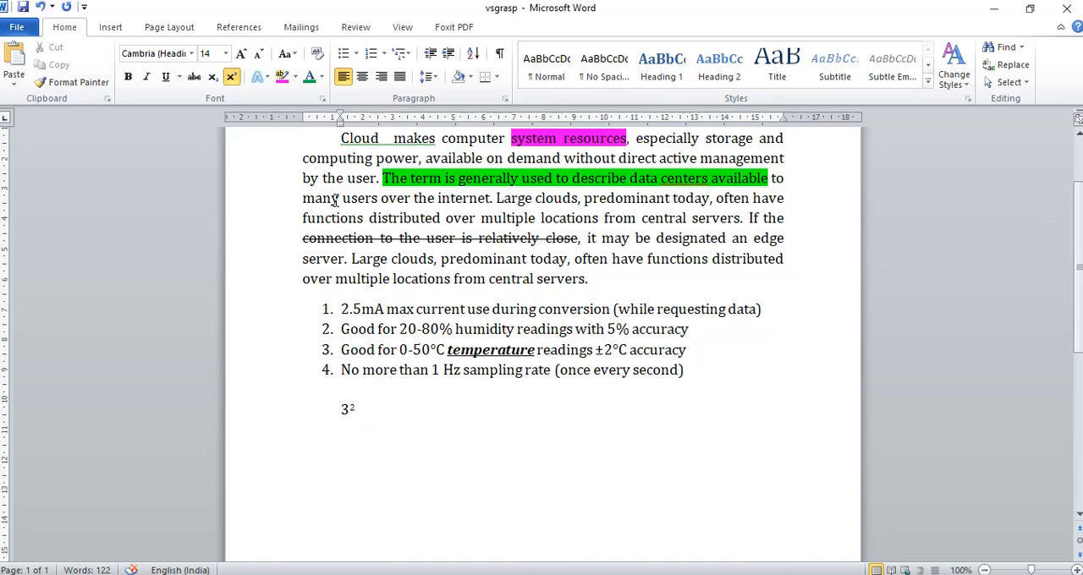
left_click(239, 82)
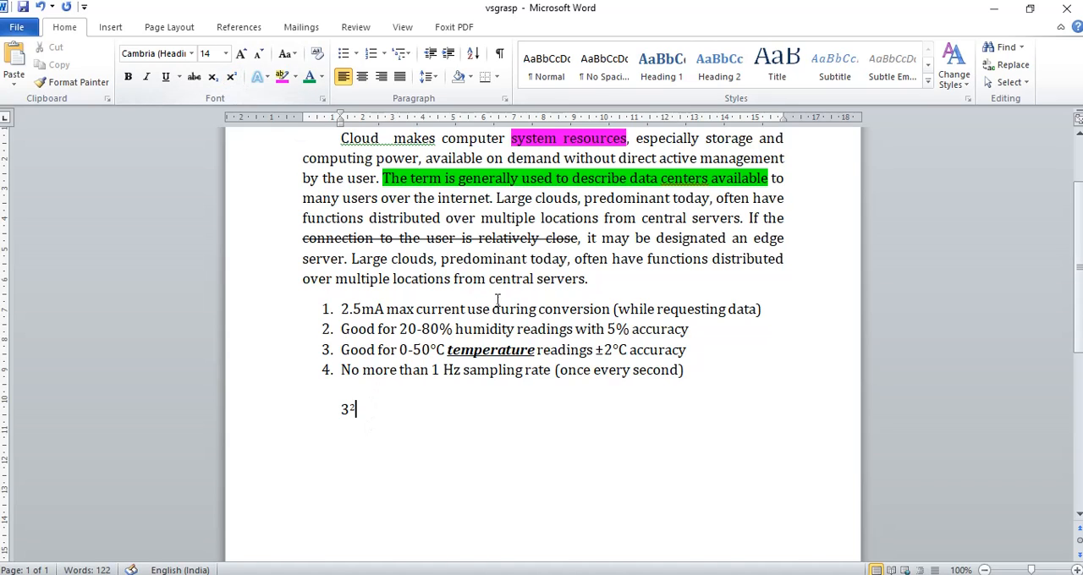
key("Tab")
type("4")
left_click(231, 77)
type("6")
left_click(231, 81)
Continue the line with 3₂ and 4₆, formatting the 2 and the 6 as subscript
type("3")
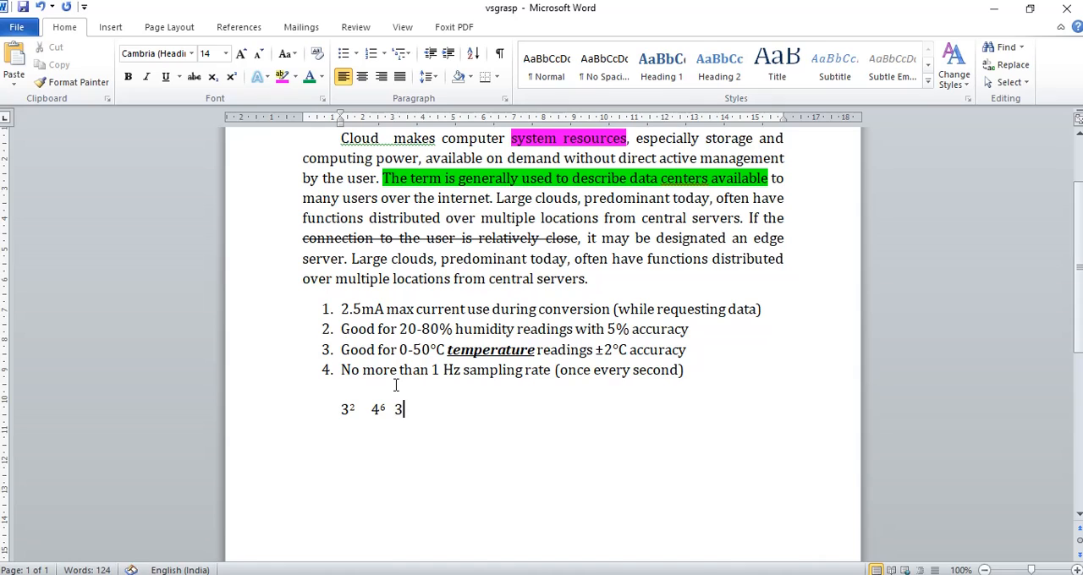
left_click(212, 77)
type("2")
type("  4")
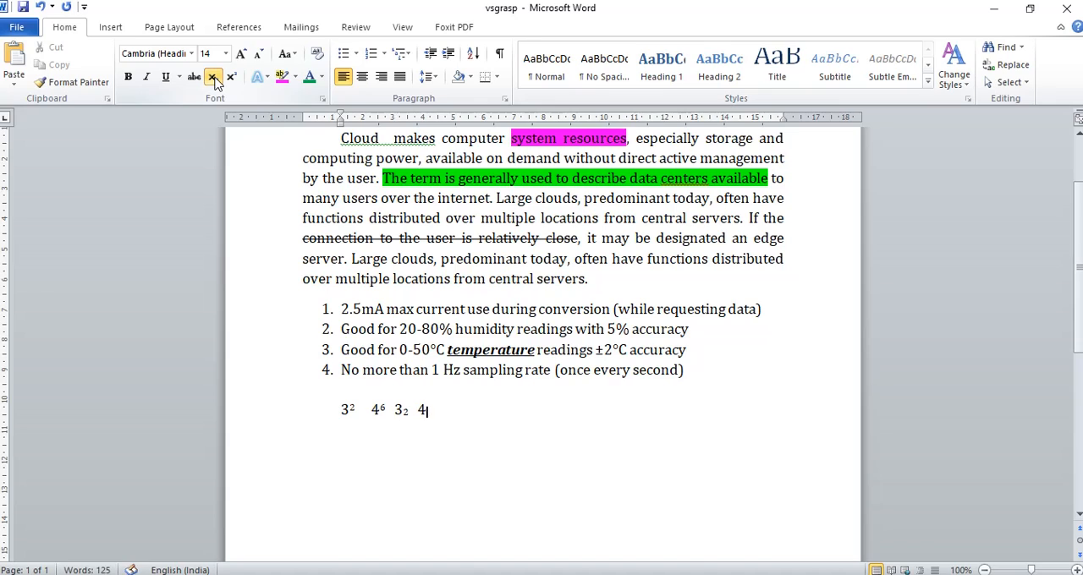
left_click(213, 77)
type("6")
left_click(215, 78)
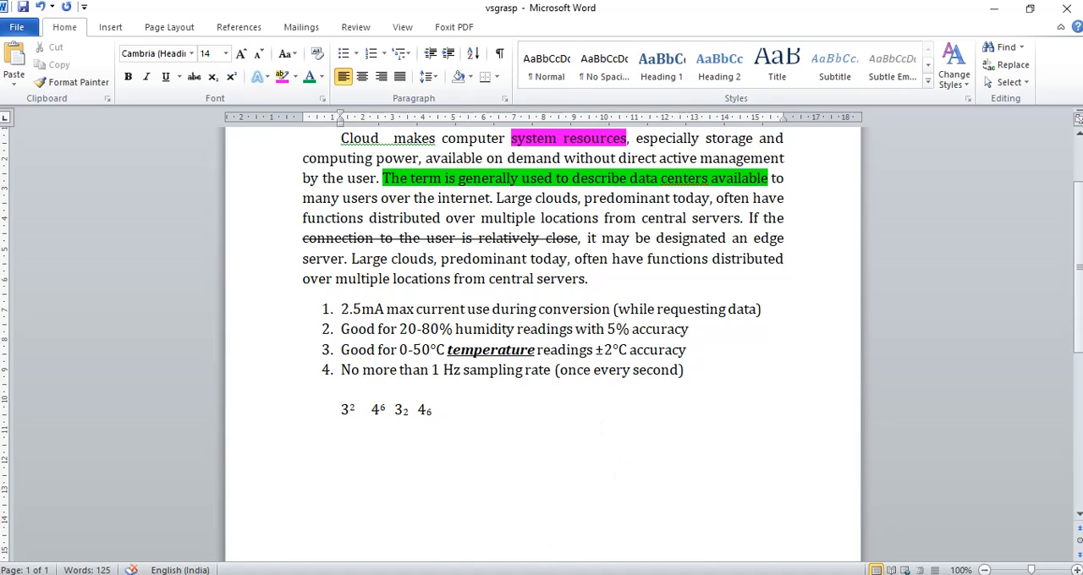
Return to Document2 and replace the word VSGRASP with LIKE, followed by SHARE on a new line
left_click(652, 551)
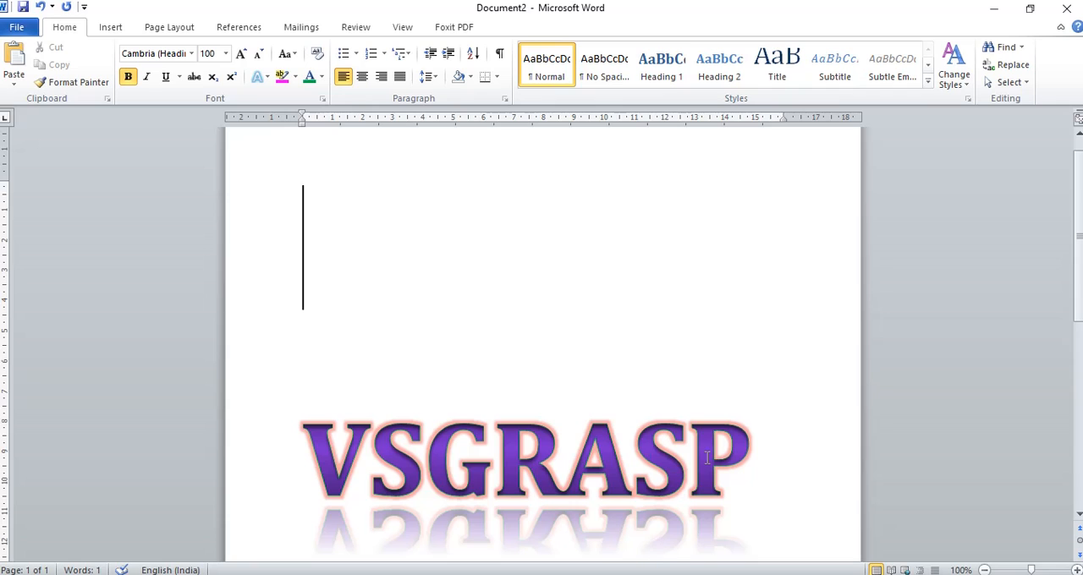
left_click_drag(752, 457, 328, 462)
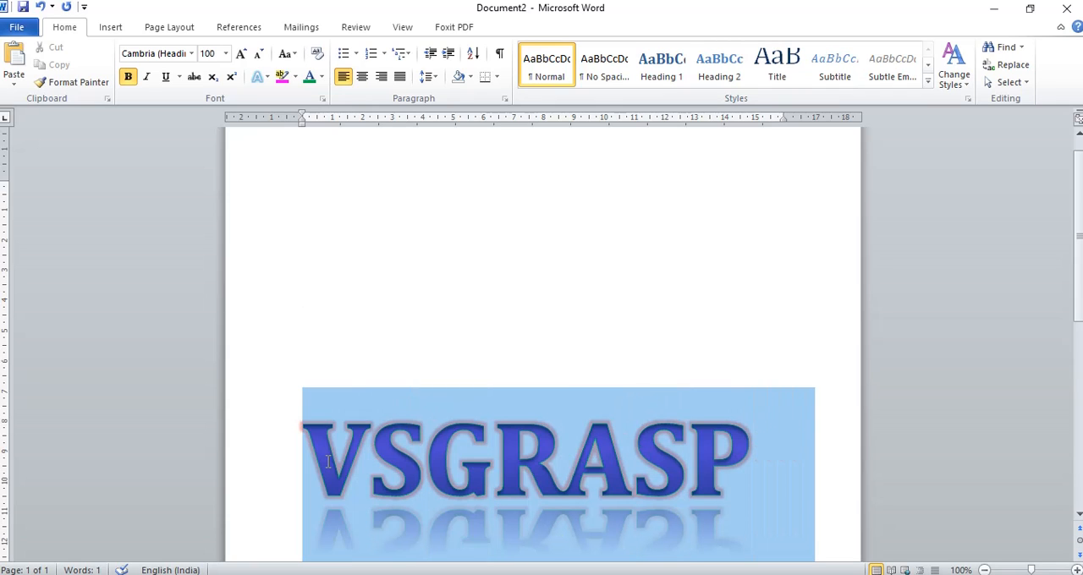
left_click(753, 464)
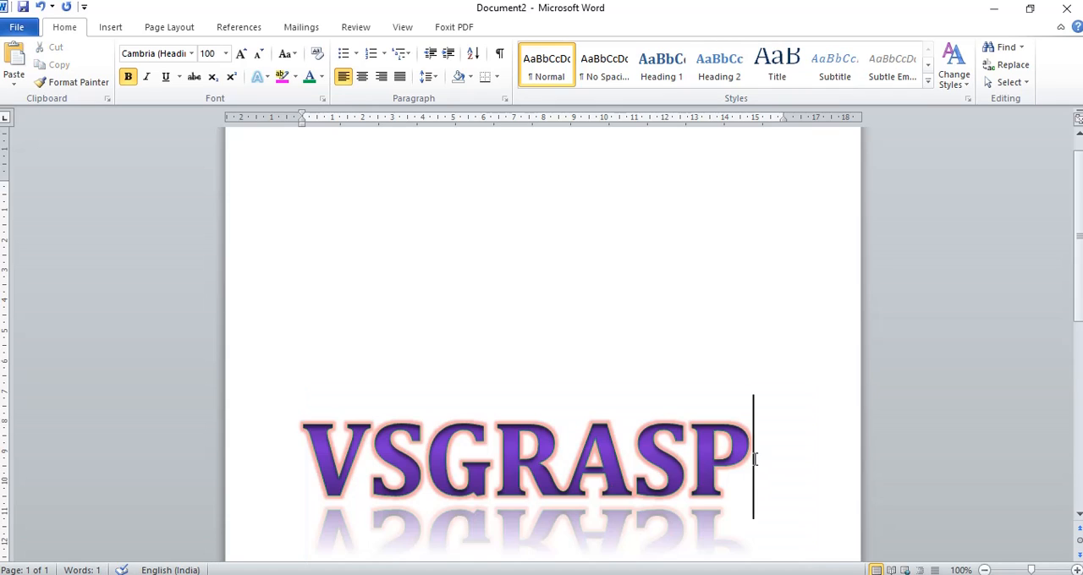
left_click_drag(756, 458, 315, 461)
scroll(406, 423, "down", 3)
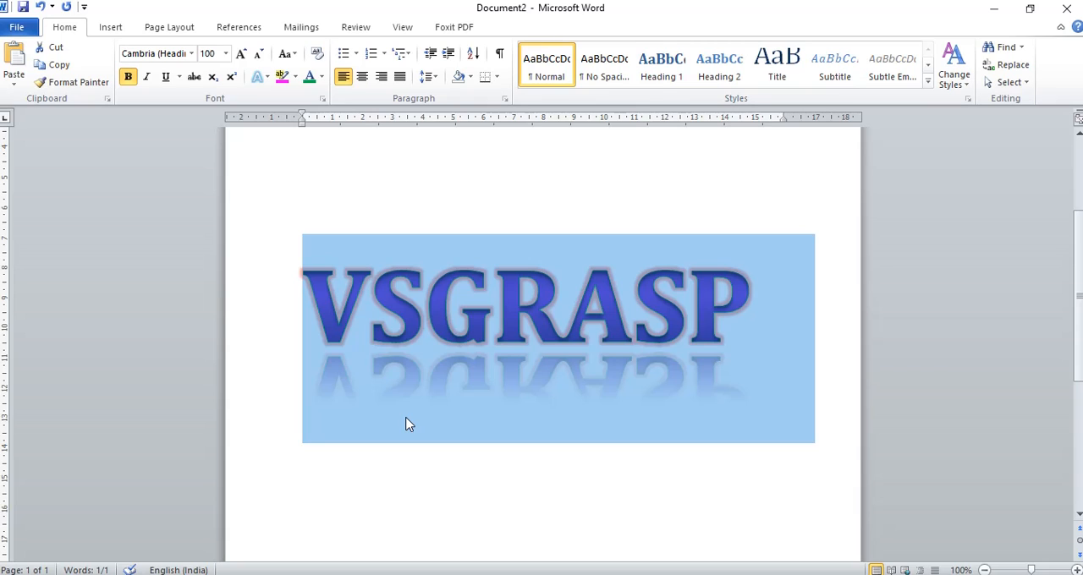
type("LIKE ")
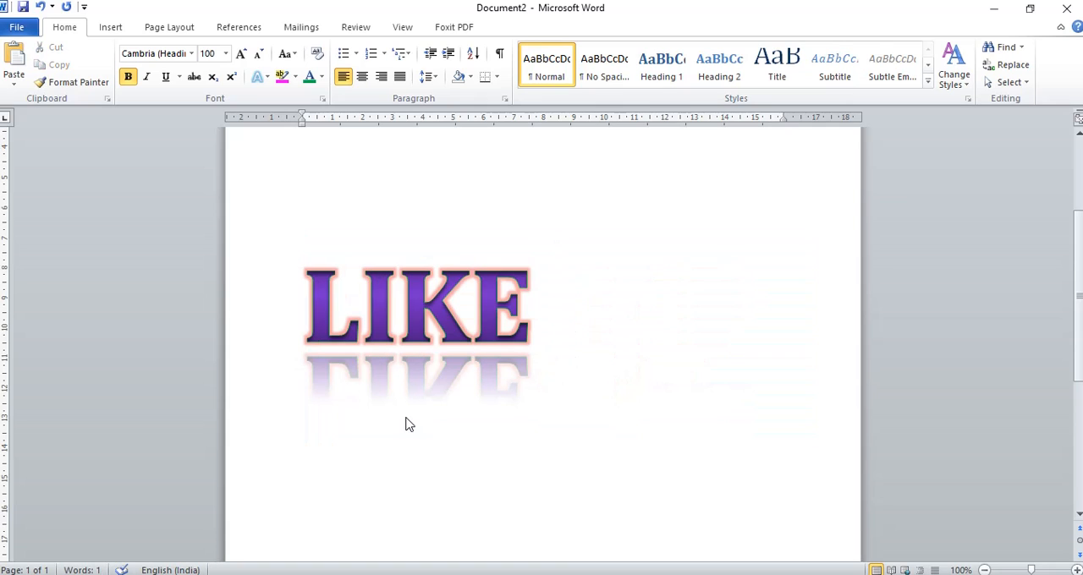
type("SHARE")
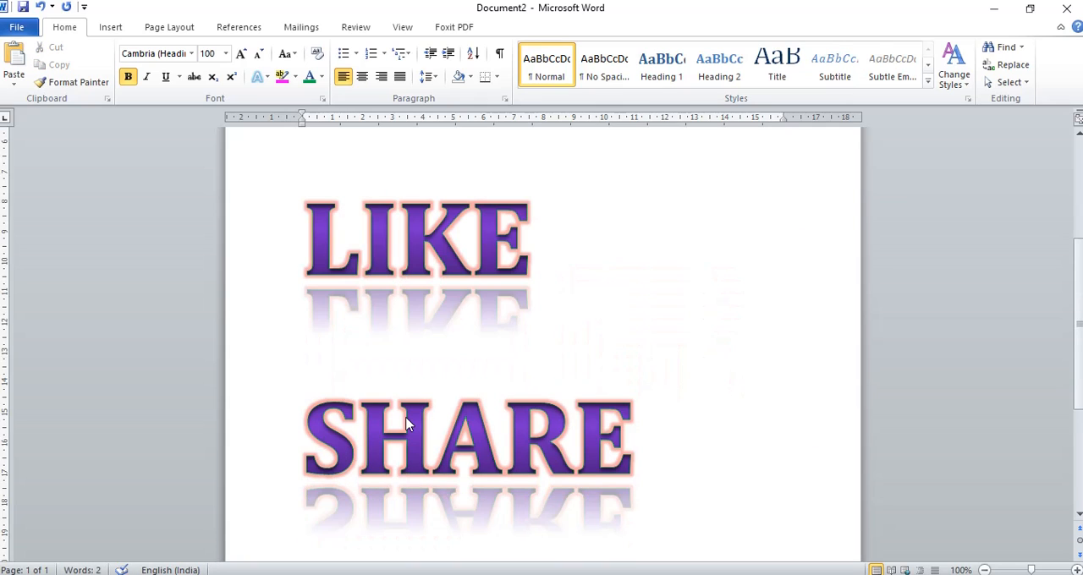
Enter SUBSCRIBE on the next page, followed by BELL on a new line, in the same text effect
key("ctrl+Return")
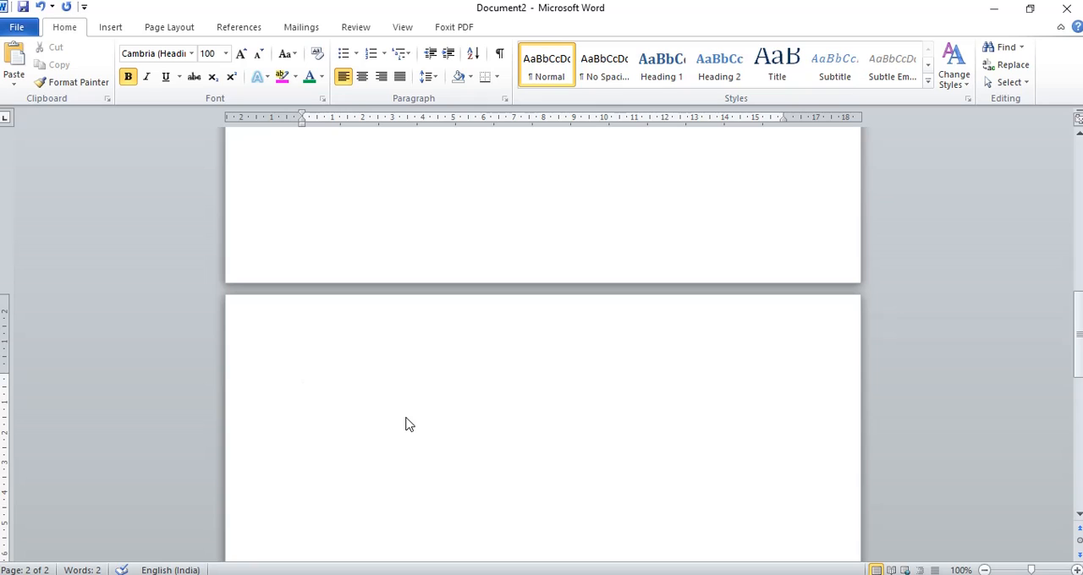
type("SUBS")
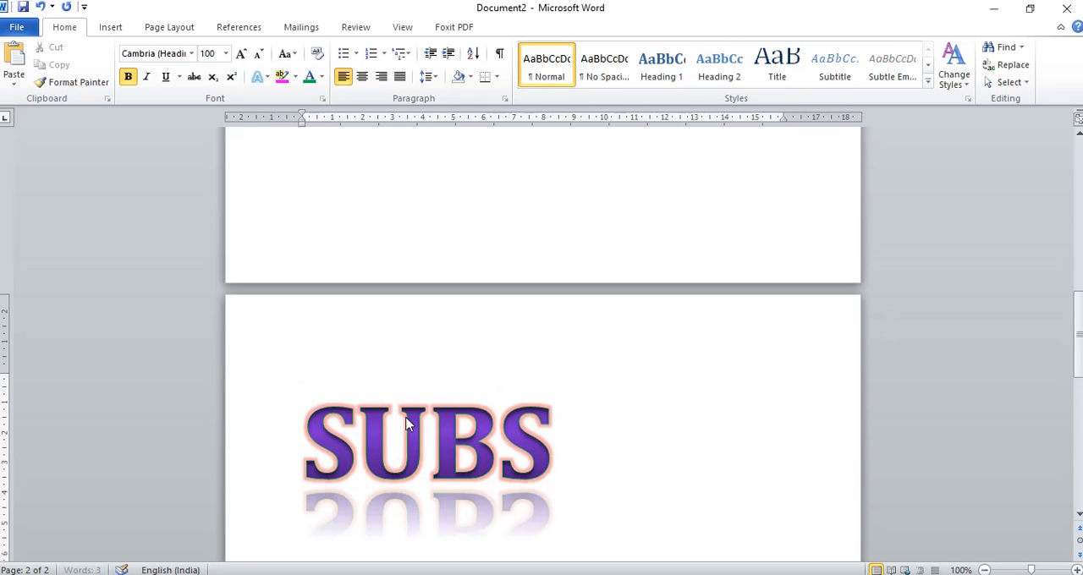
type("CRIBE")
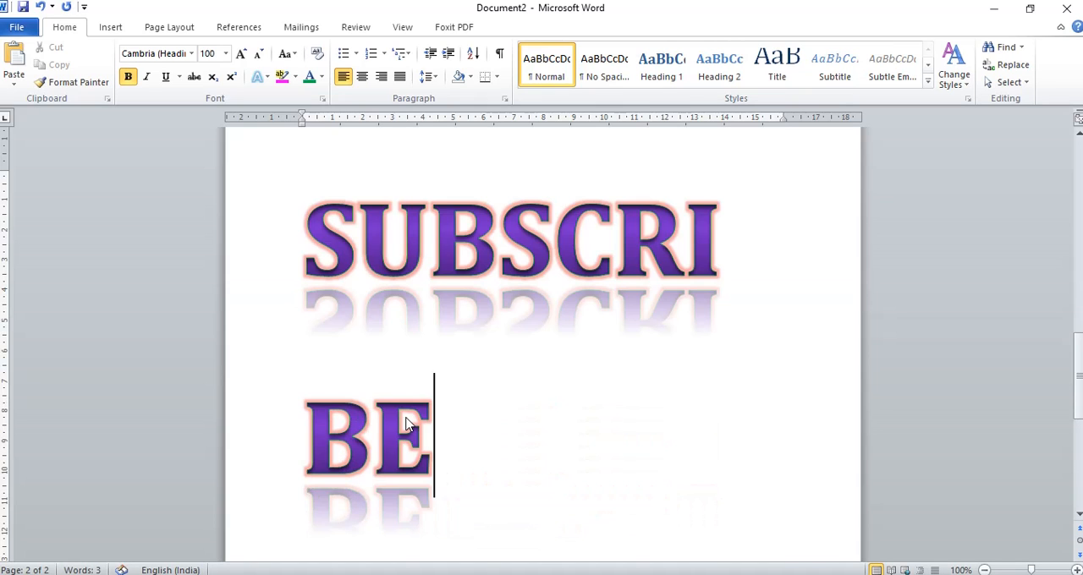
key("Return")
type("BELL")
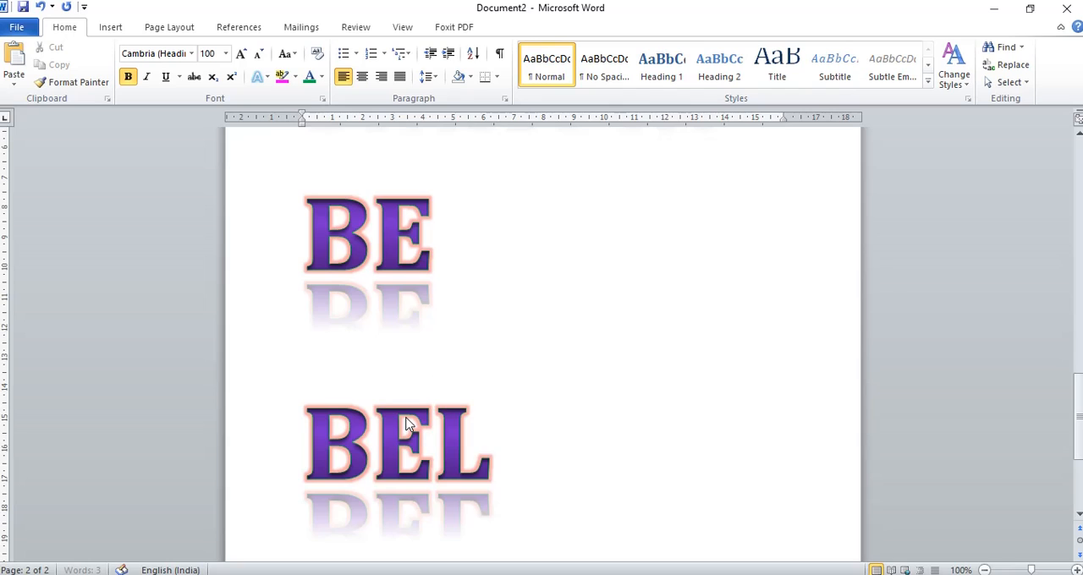